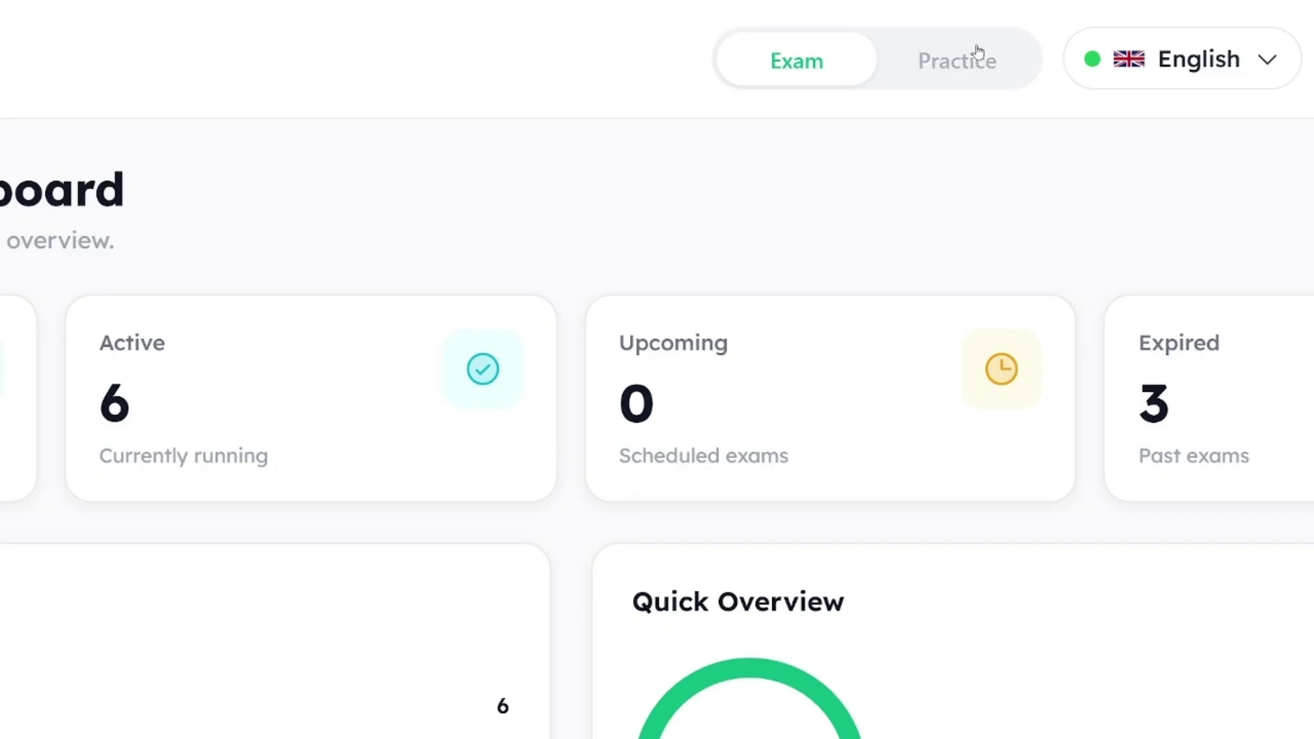
Step: Switch the portal to Exam mode and review the totals: 9 exams, 6 active, 3 expired
left_click(862, 75)
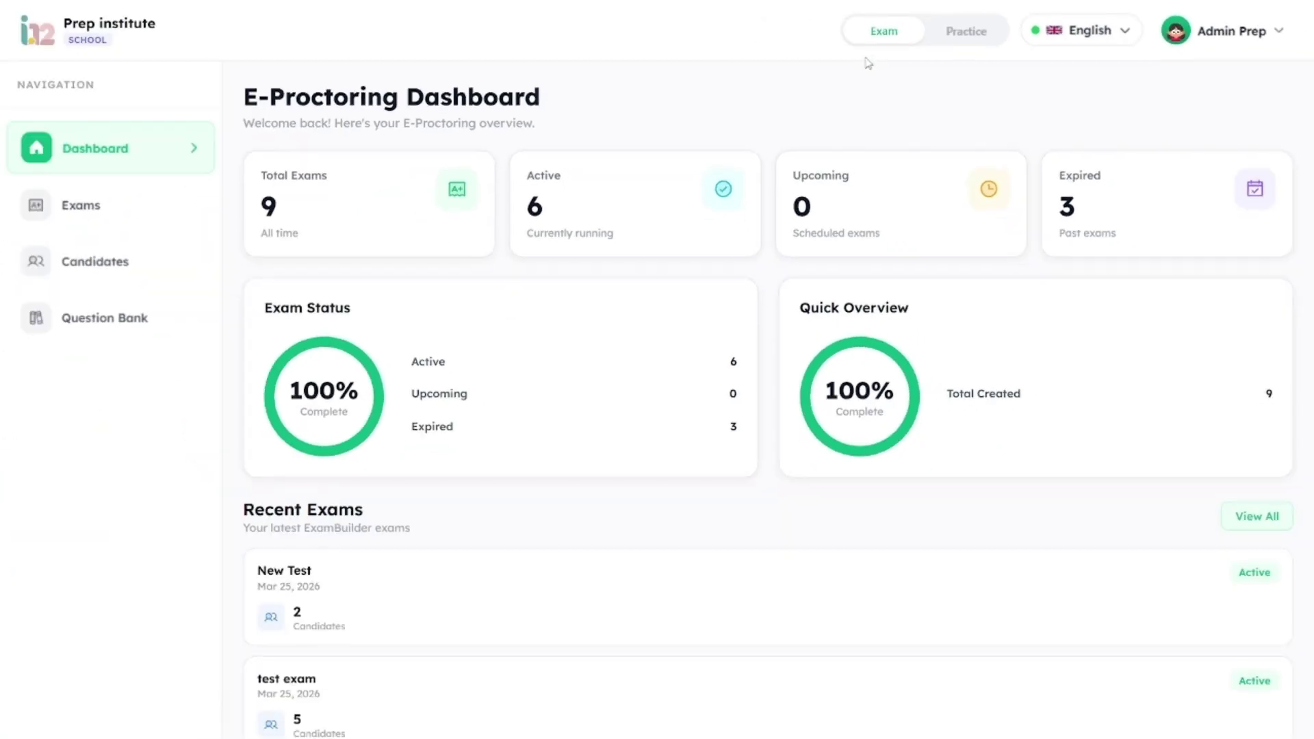
scroll(818, 234, "down", 6)
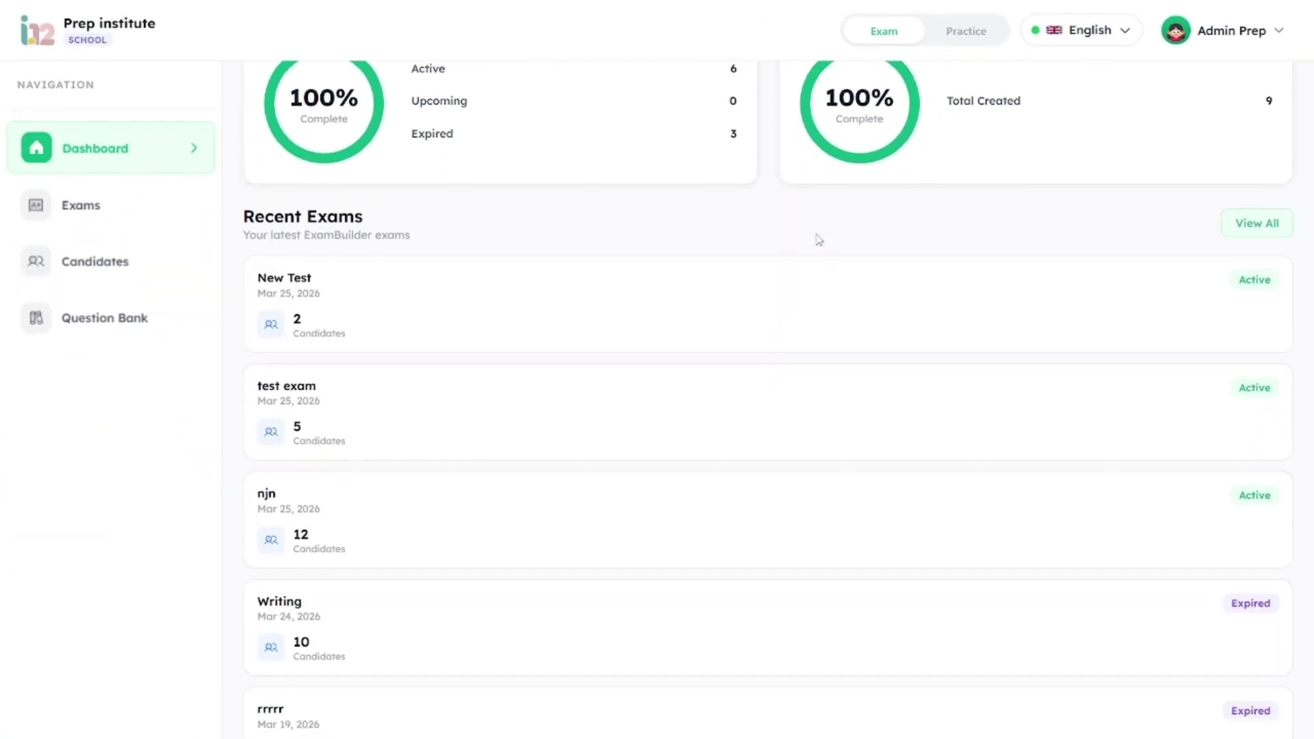
scroll(819, 239, "up", 6)
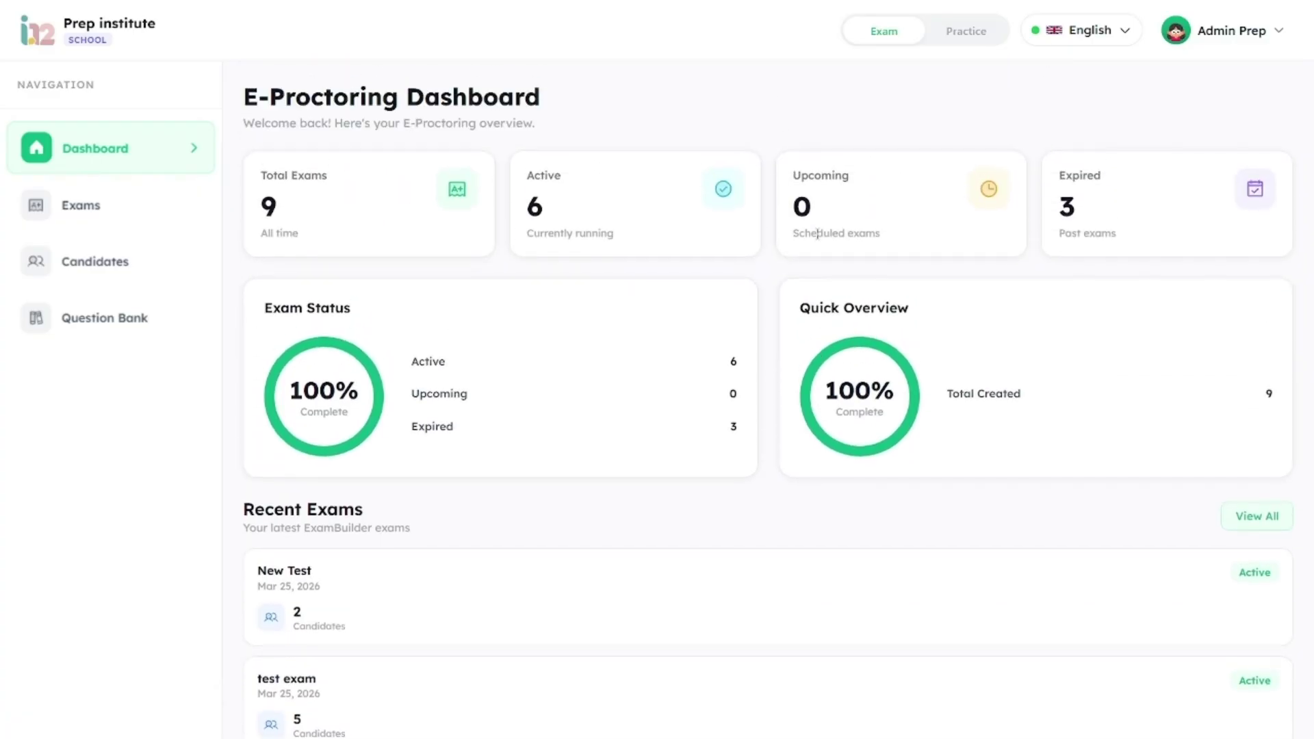
Step: Browse the Exams page and then the Candidate Lists page
left_click(154, 215)
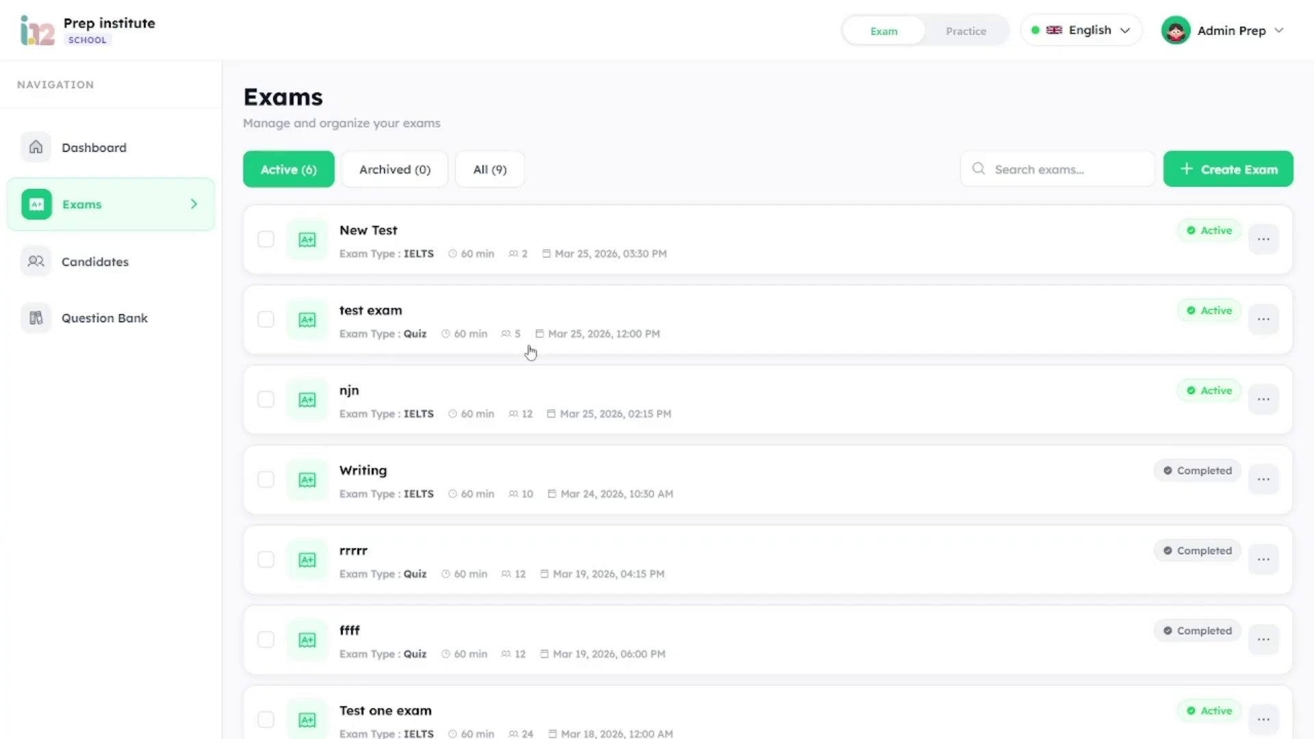
scroll(531, 353, "down", 4)
scroll(531, 353, "up", 4)
left_click(155, 266)
scroll(528, 457, "down", 3)
scroll(527, 459, "up", 3)
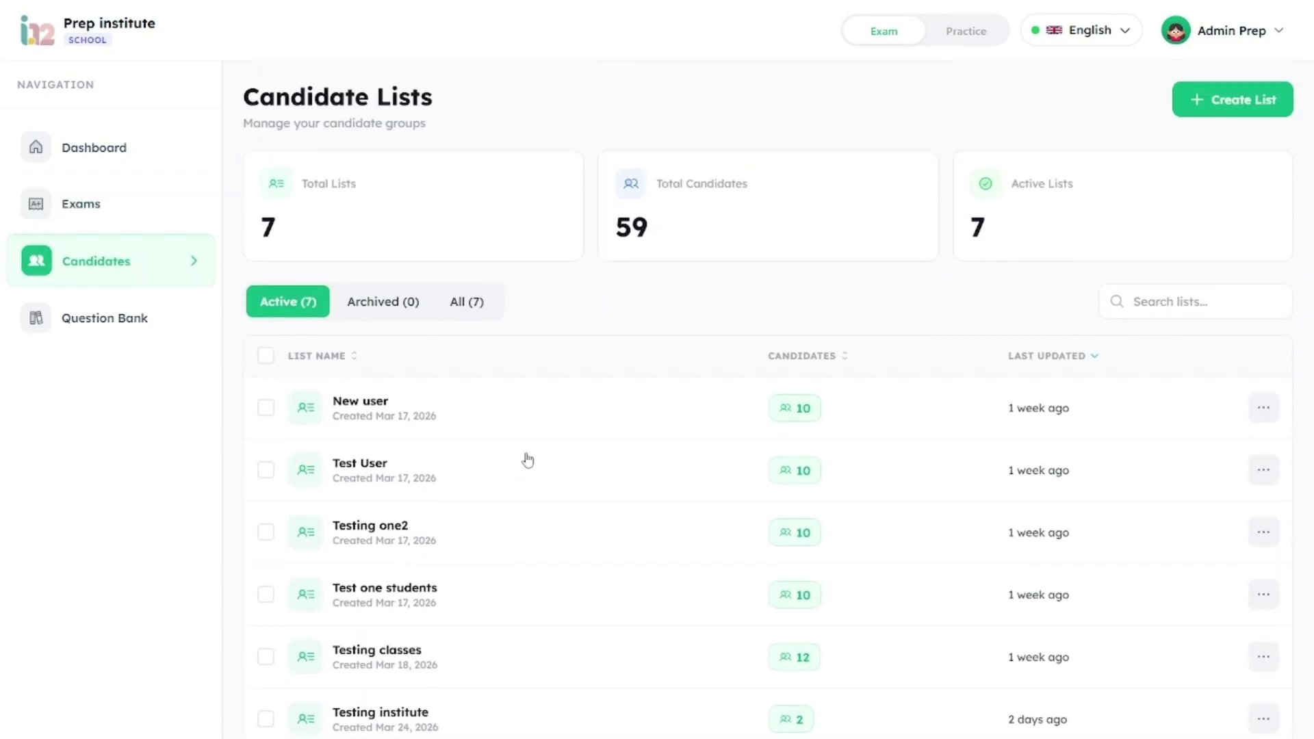
Step: Browse the Question Bank page, then return to Candidate Lists showing 7 lists and 59 candidates
left_click(175, 321)
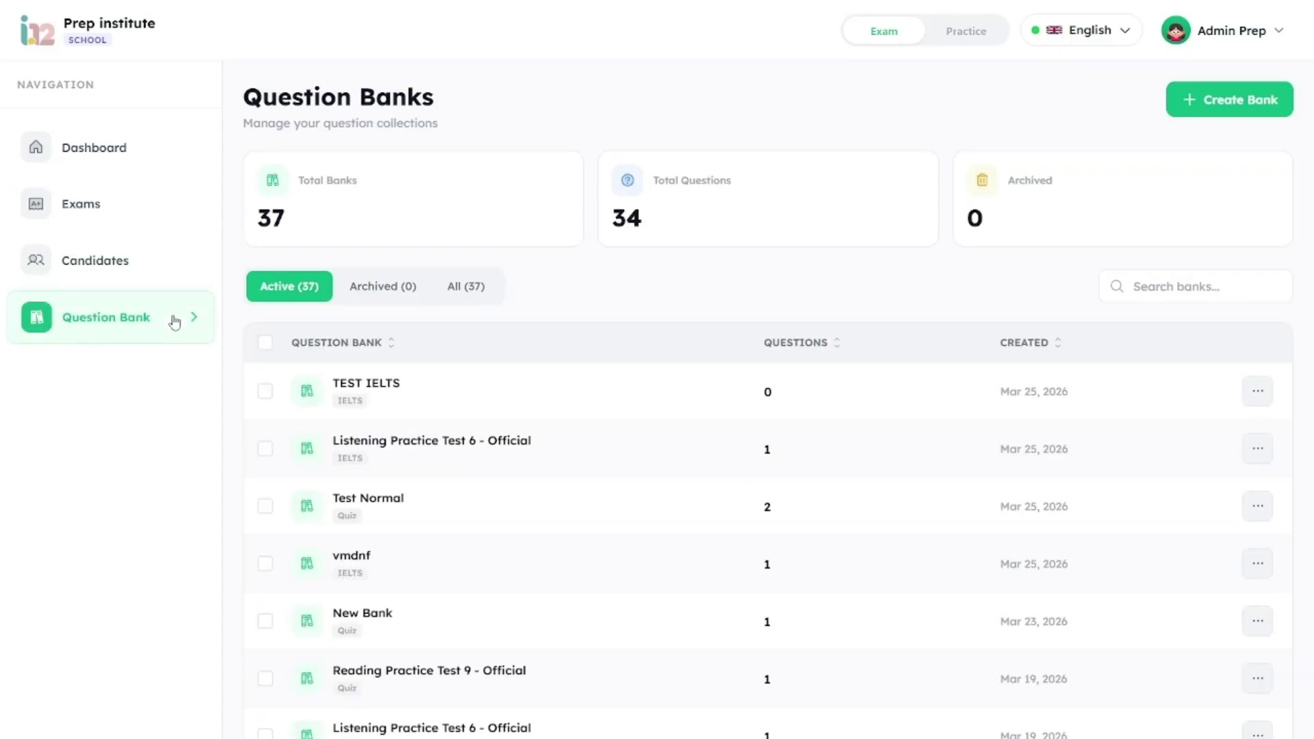
scroll(532, 455, "down", 4)
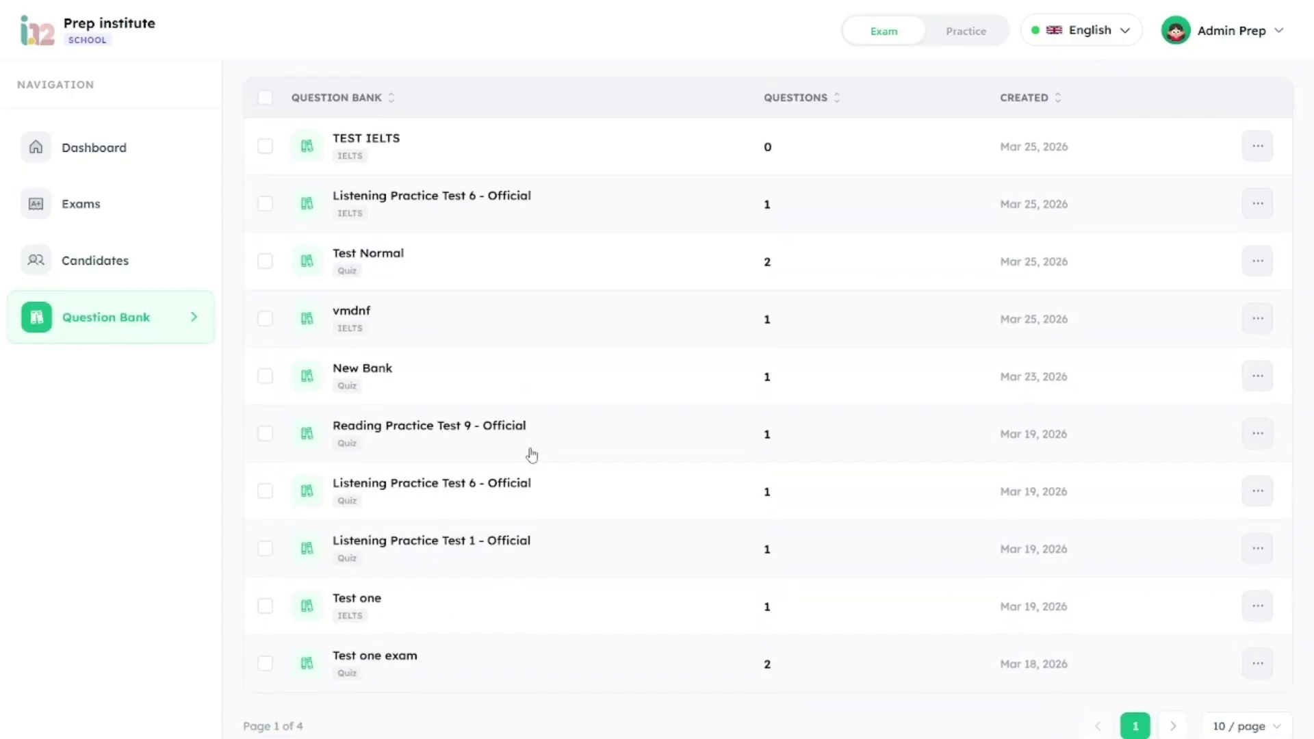
scroll(532, 453, "up", 4)
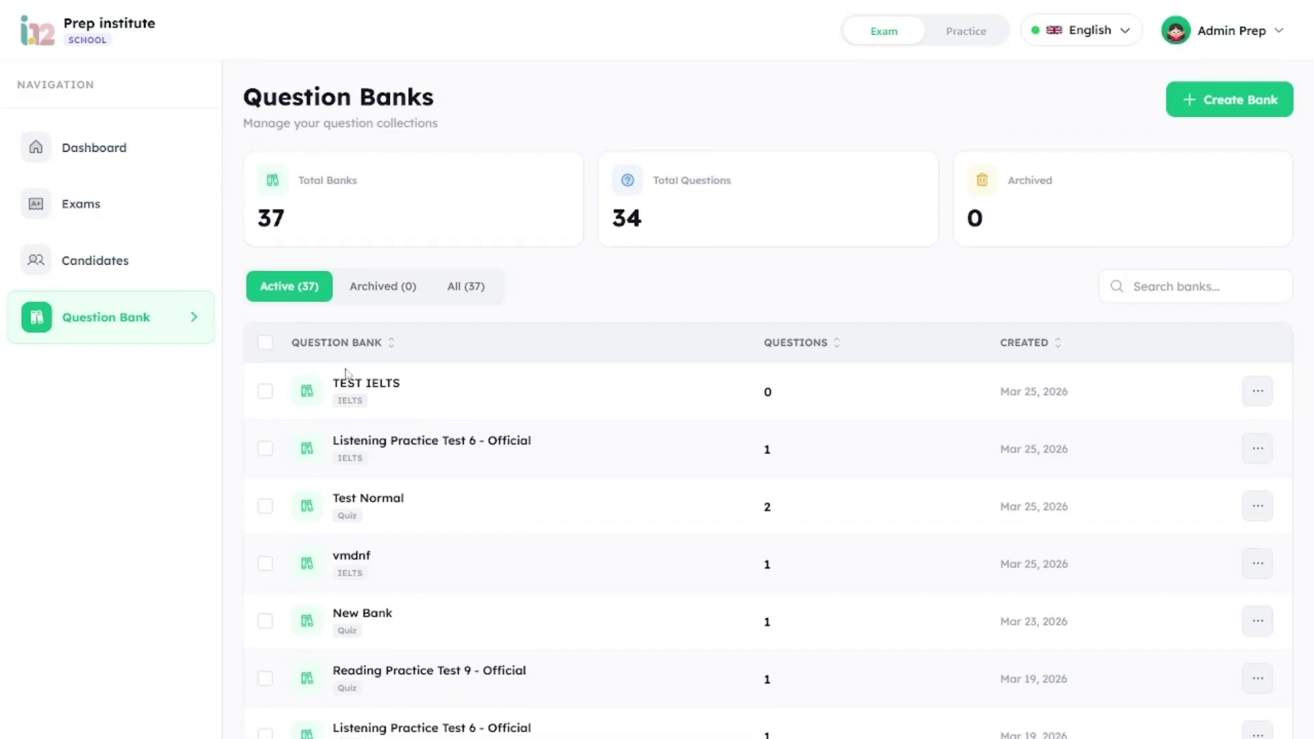
left_click(184, 269)
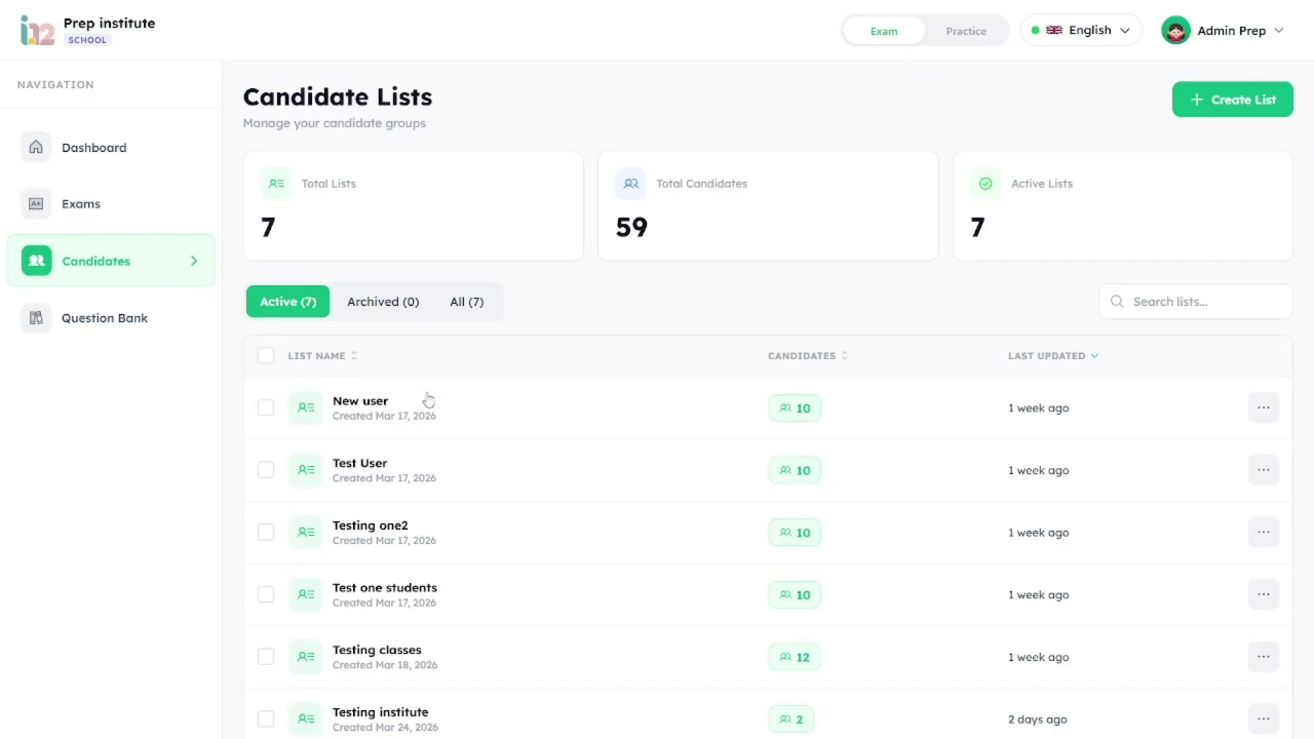
Step: Create the IELTS Class 2 candidate list with 10 generated candidates
left_click(1254, 98)
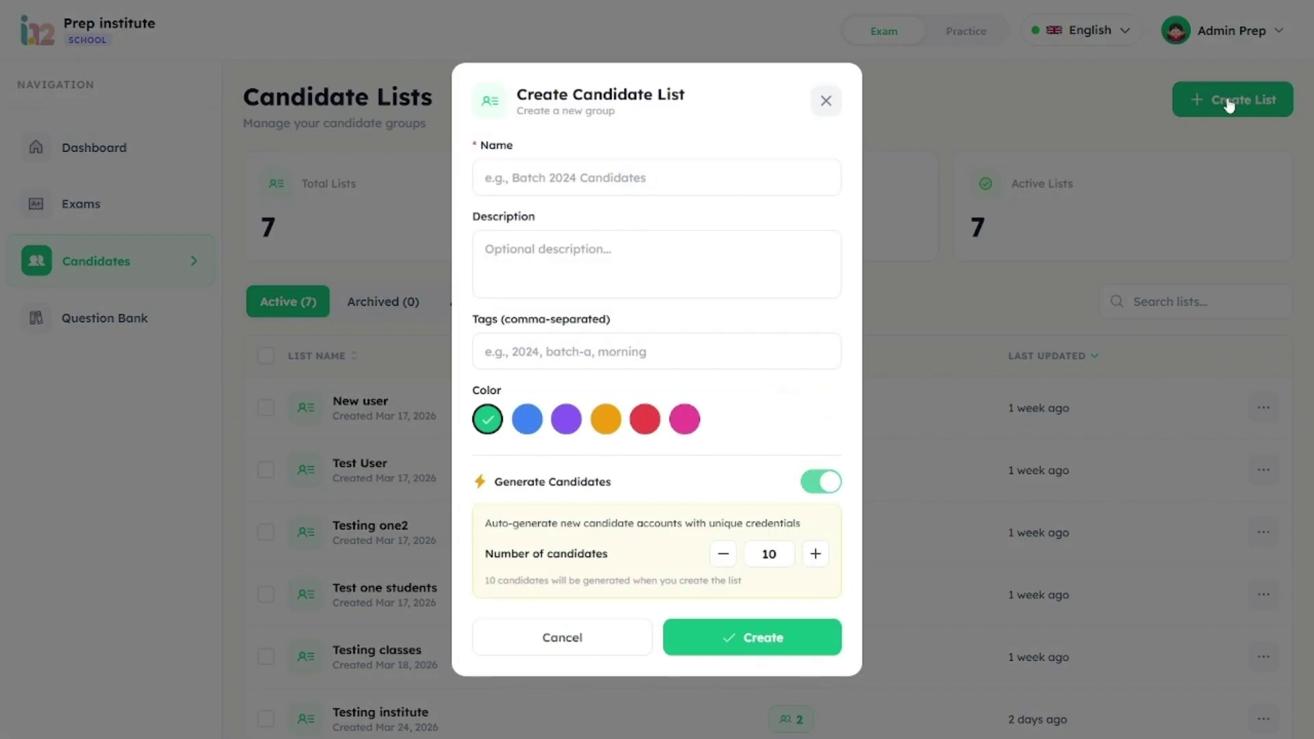
left_click(777, 167)
type("ILETS")
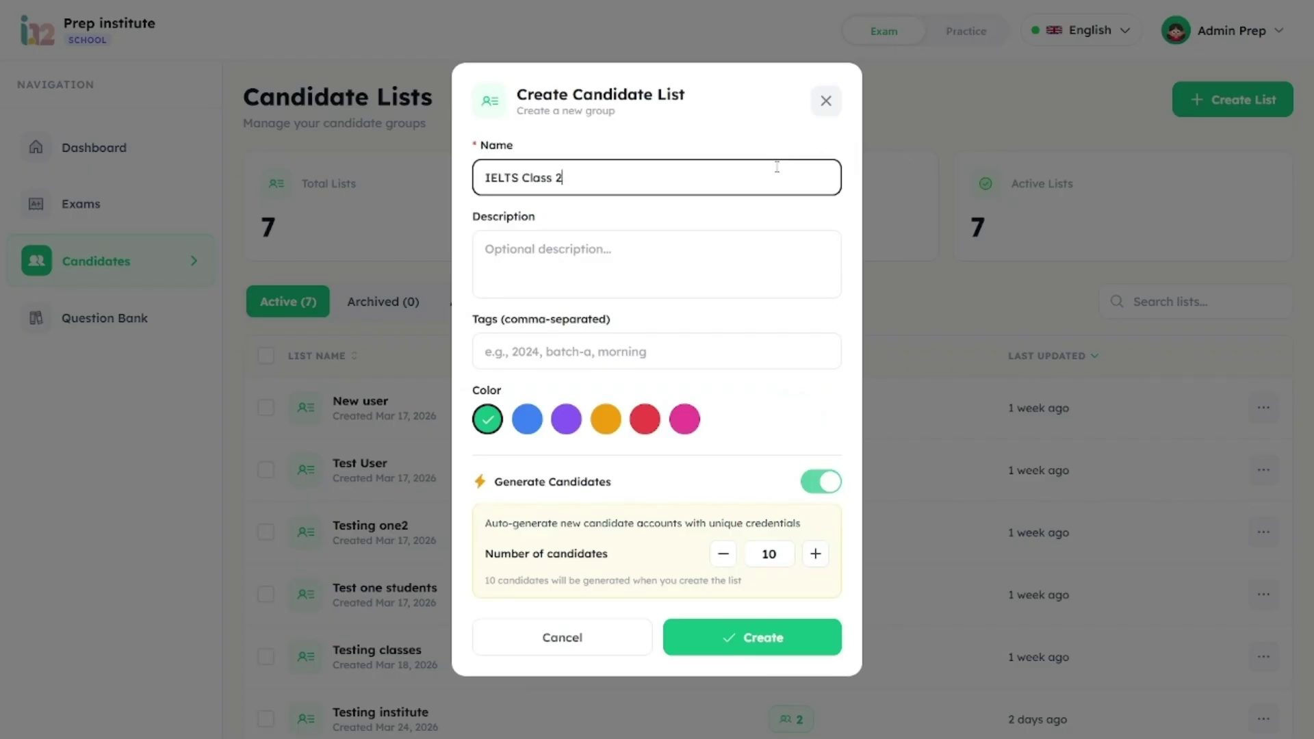
left_click(706, 616)
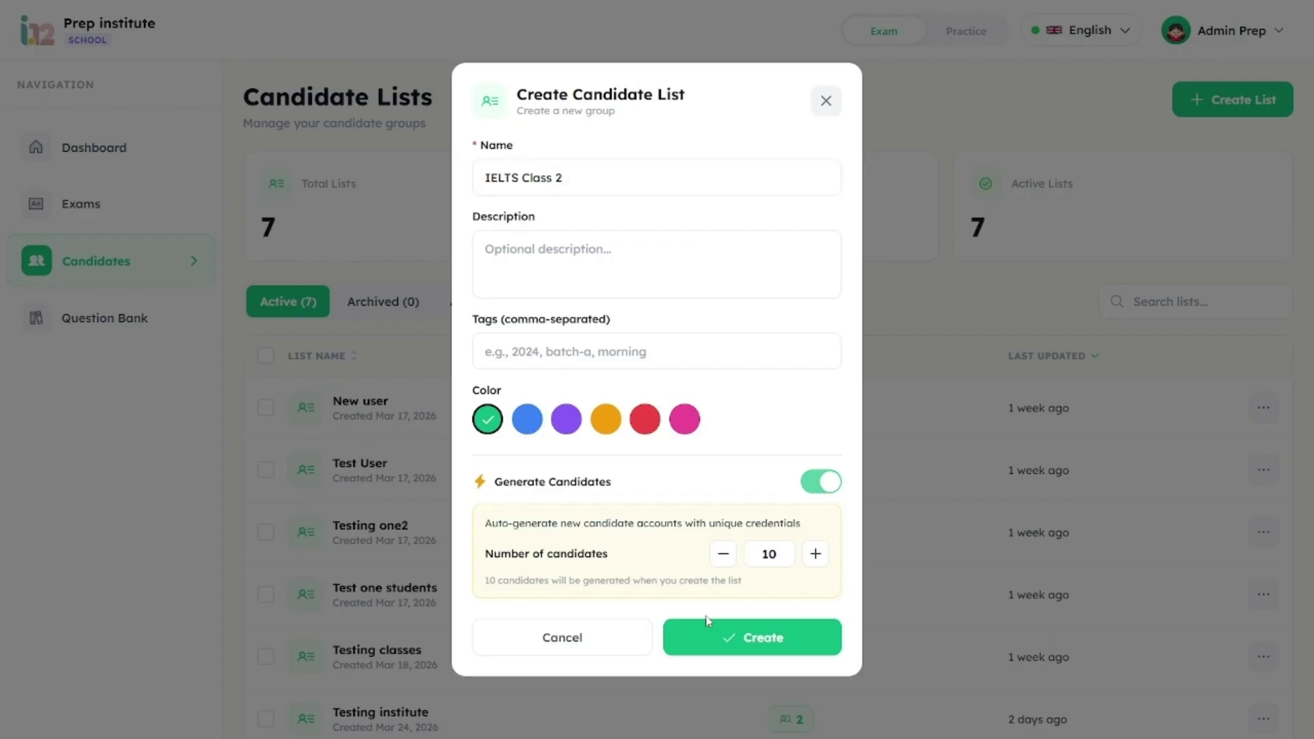
left_click(717, 638)
Step: Open the IELTS Class 2 list to check its candidates, then return to all lists
scroll(717, 632, "down", 3)
left_click(614, 619)
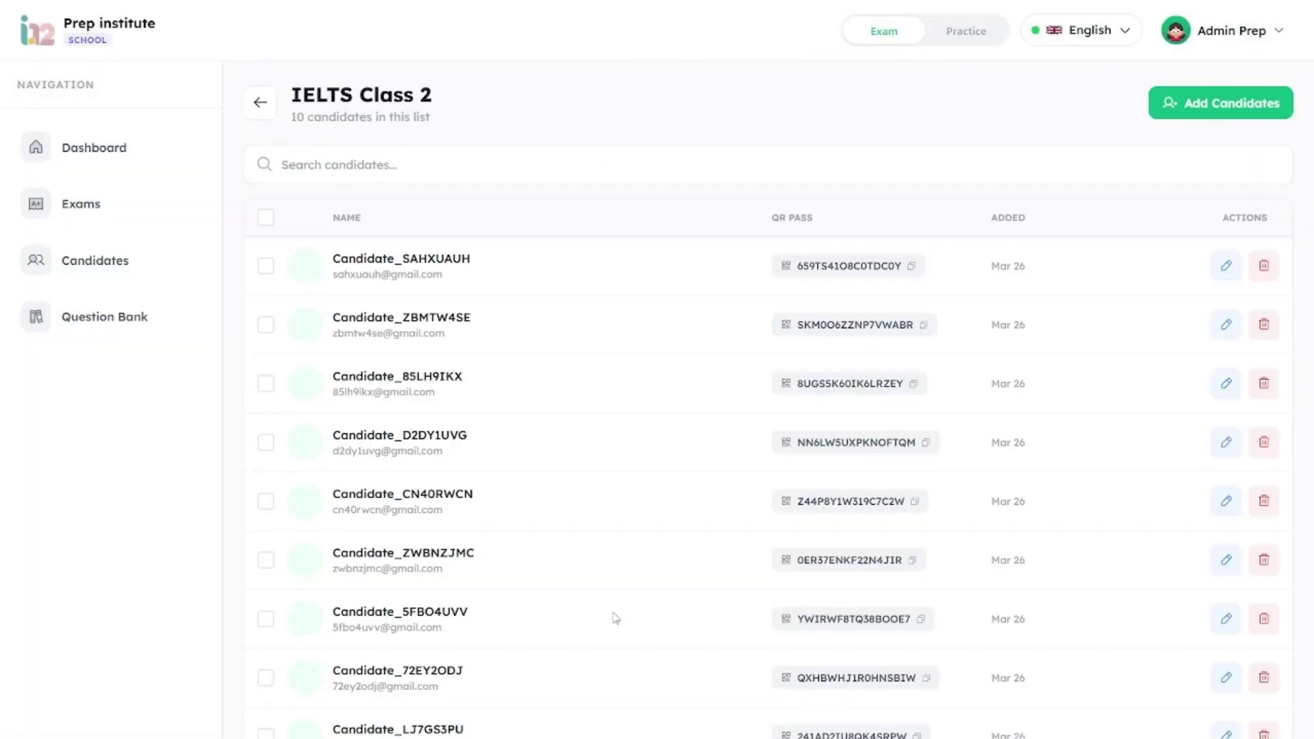
scroll(616, 621, "down", 2)
scroll(616, 621, "up", 2)
left_click(266, 109)
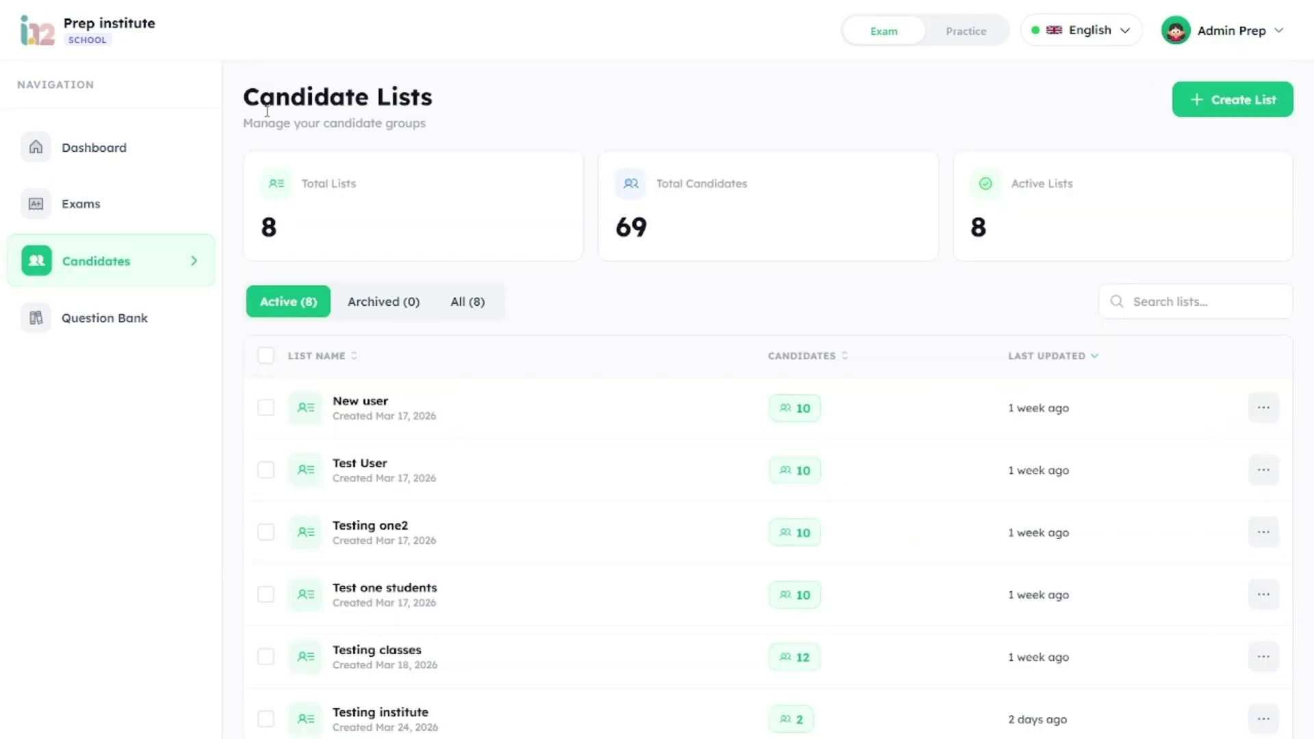
Step: Go to the Exams page and begin creating a new exam
left_click(135, 195)
scroll(517, 455, "down", 2)
scroll(516, 455, "up", 2)
left_click(1191, 172)
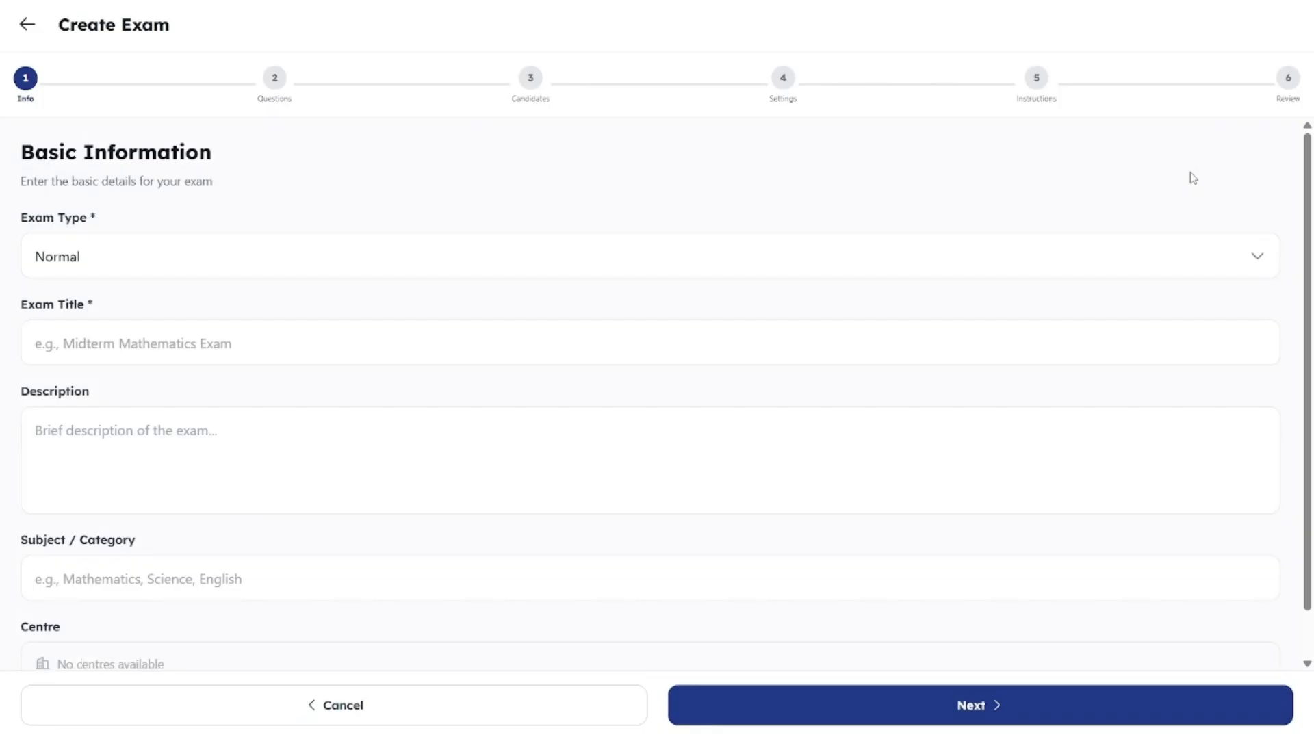
Step: Set exam type IELTS and title 'IELTS Speaking MidTerm Test', then continue to question banks
left_click(869, 259)
left_click(629, 437)
left_click(466, 357)
type("IELTS Speaking")
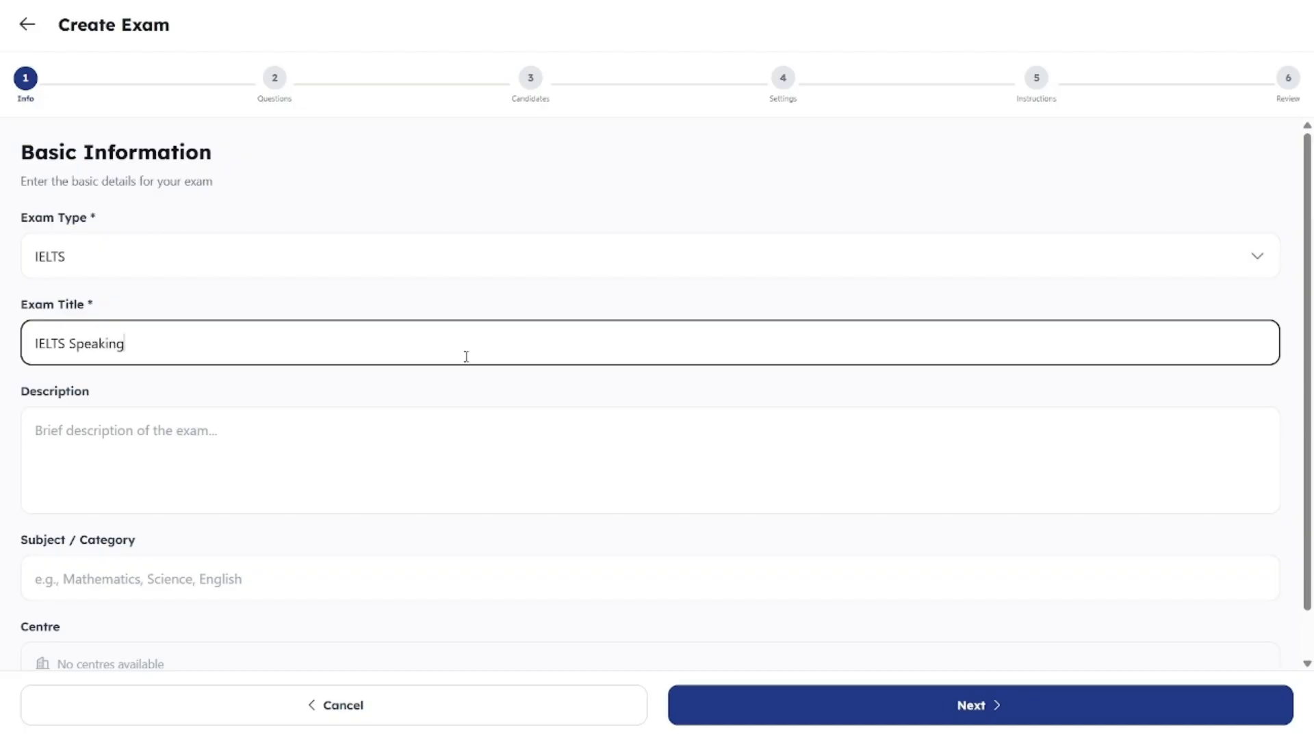
type(" MidTerm Test")
scroll(466, 357, "down", 1)
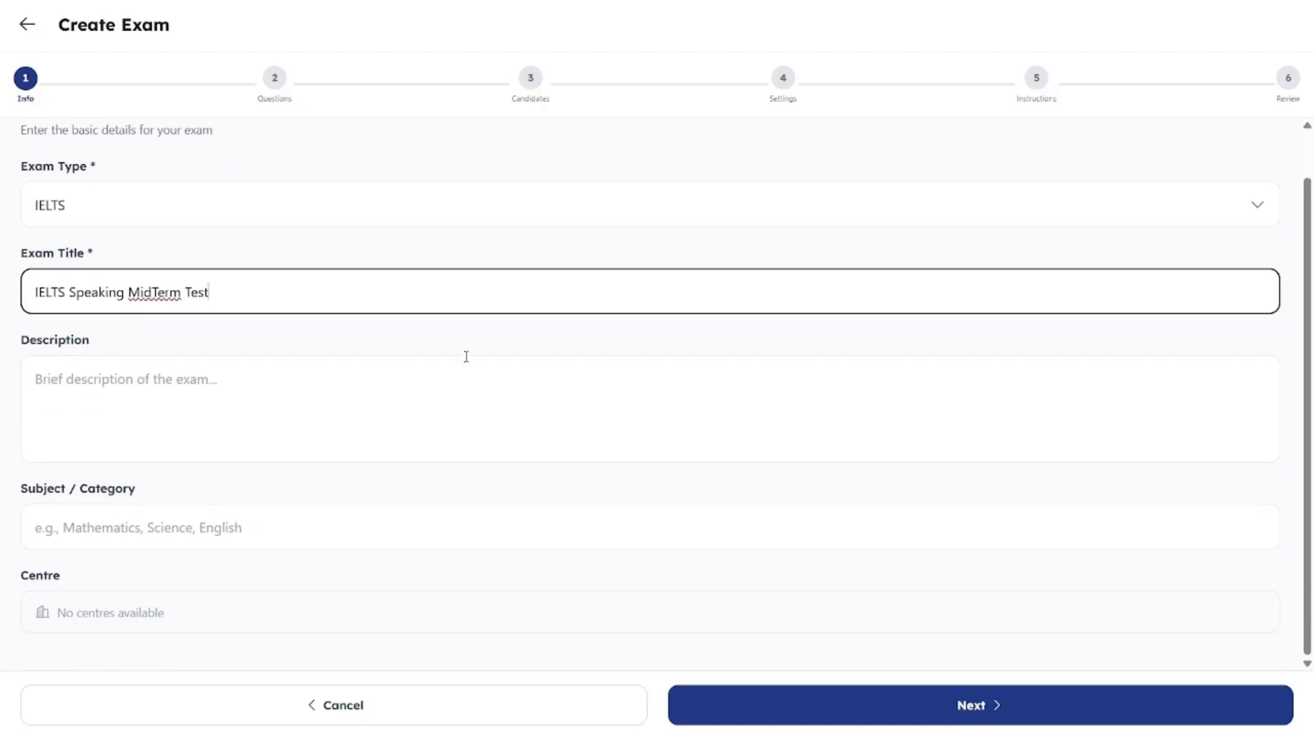
left_click(749, 711)
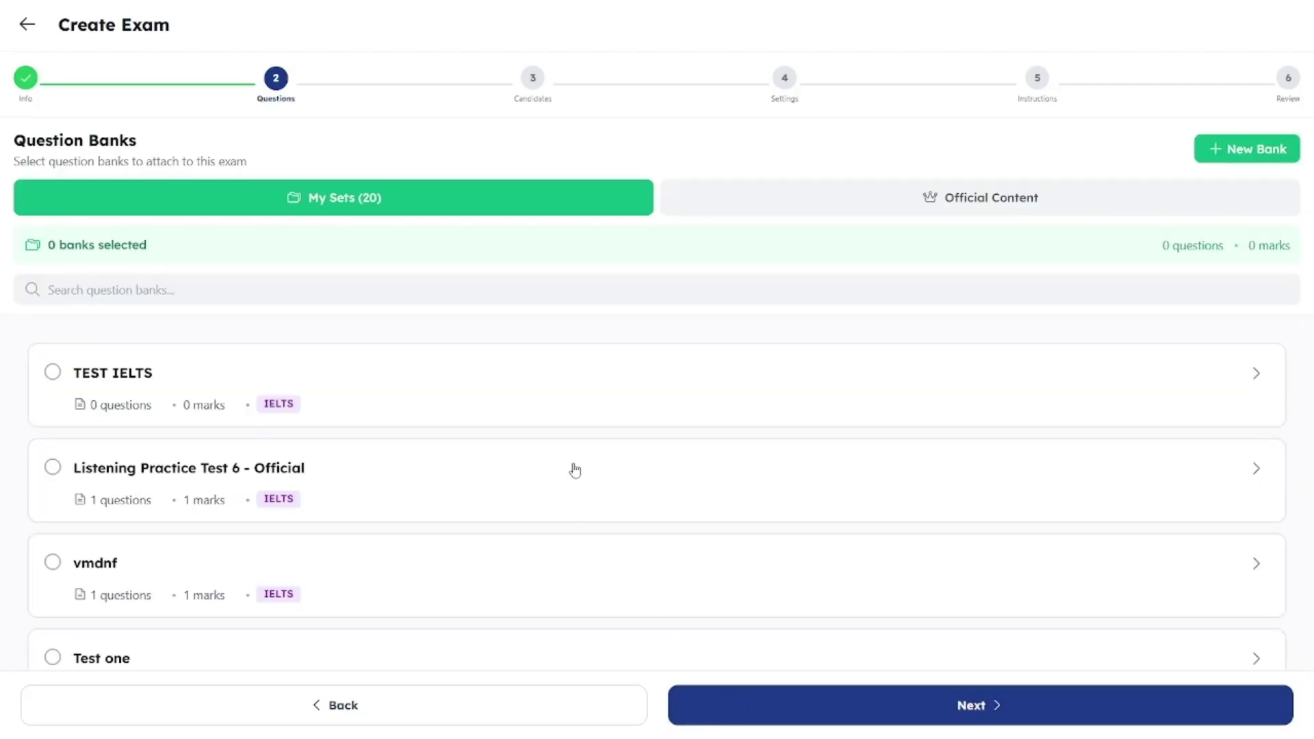
Step: Look through the available question banks and the Official Content listings
scroll(575, 469, "down", 1)
scroll(575, 469, "down", 2)
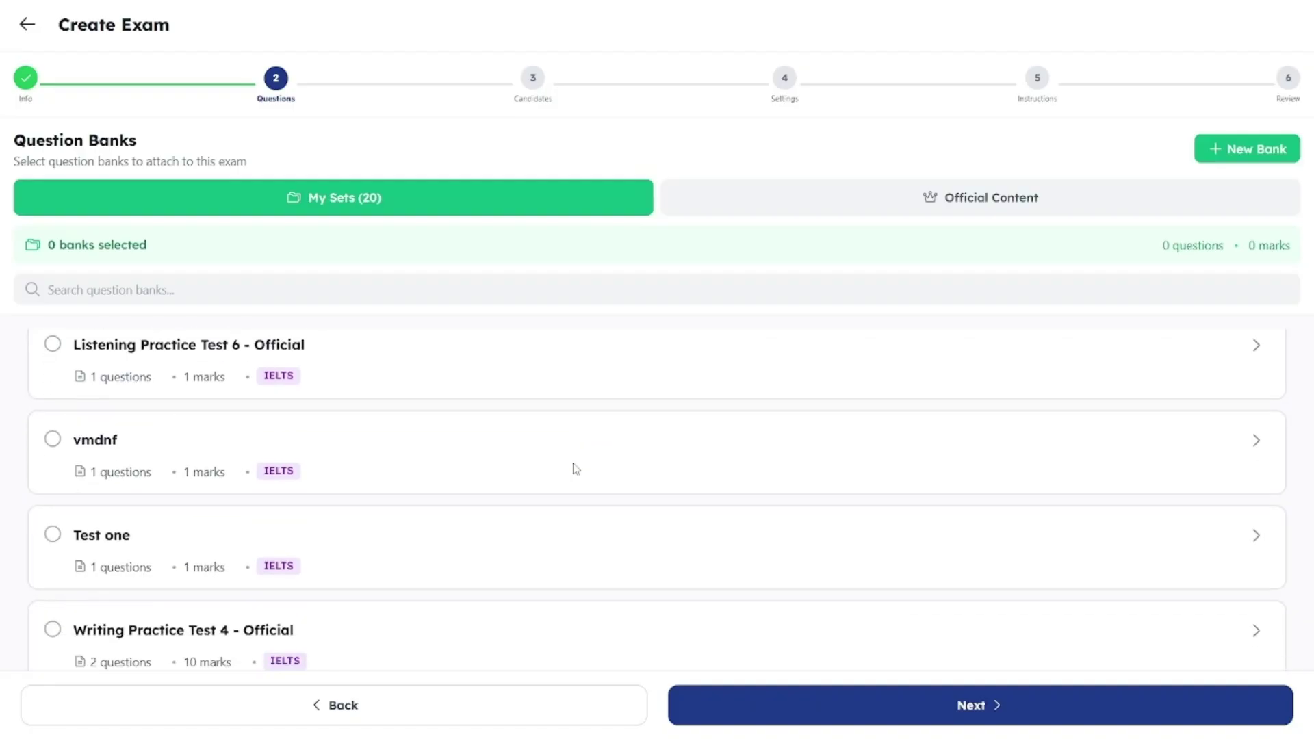
scroll(575, 470, "down", 2)
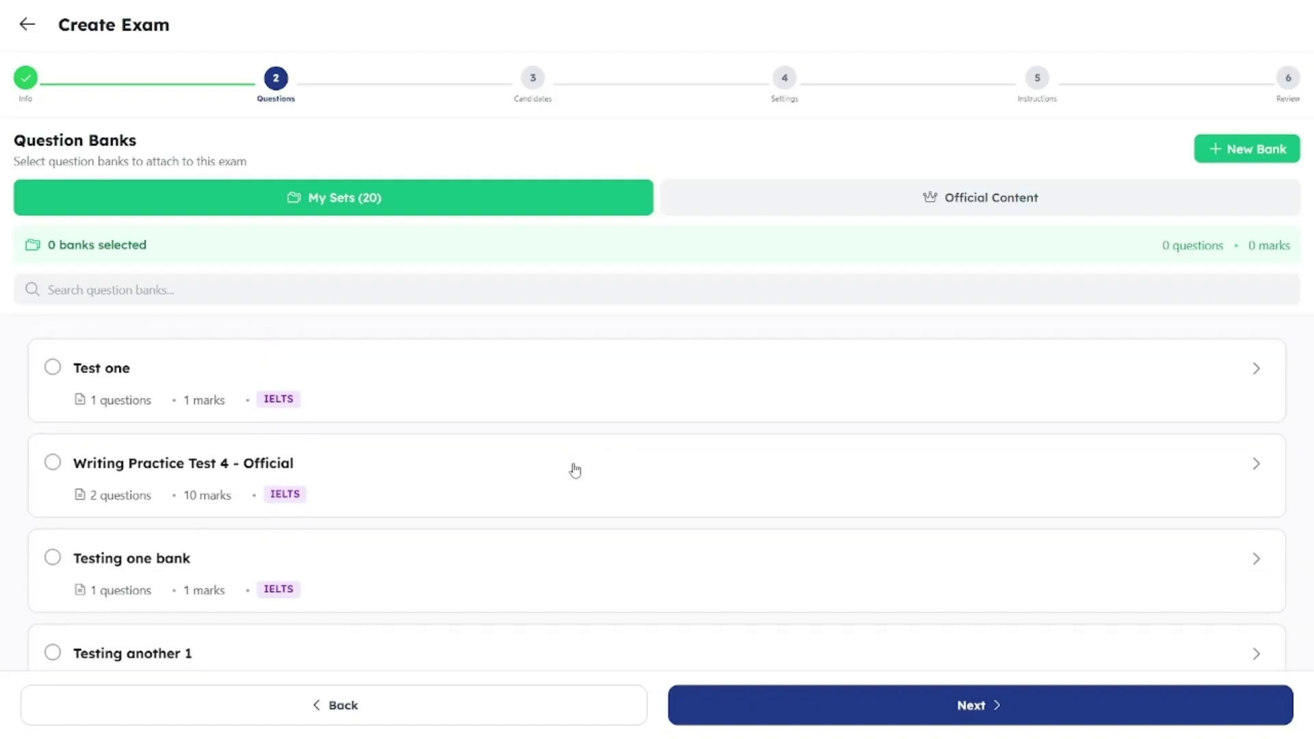
scroll(575, 470, "up", 2)
scroll(575, 470, "up", 2)
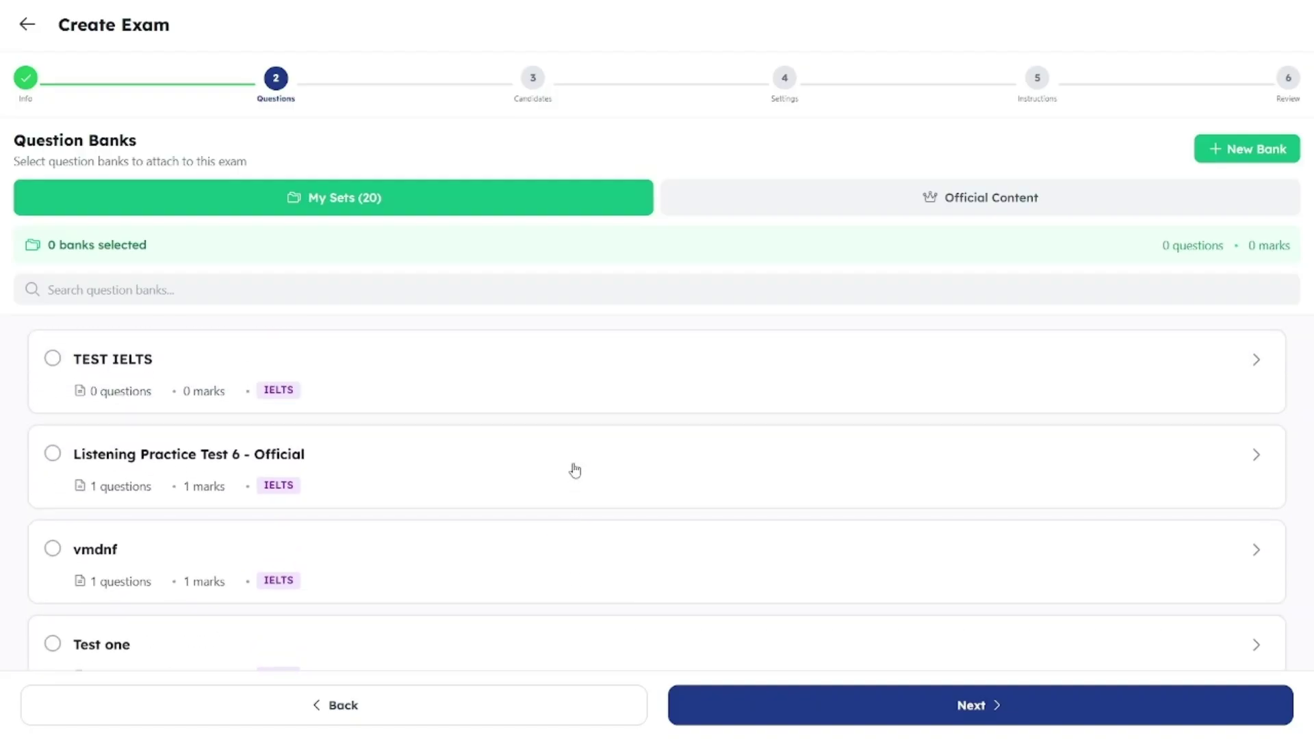
left_click(953, 213)
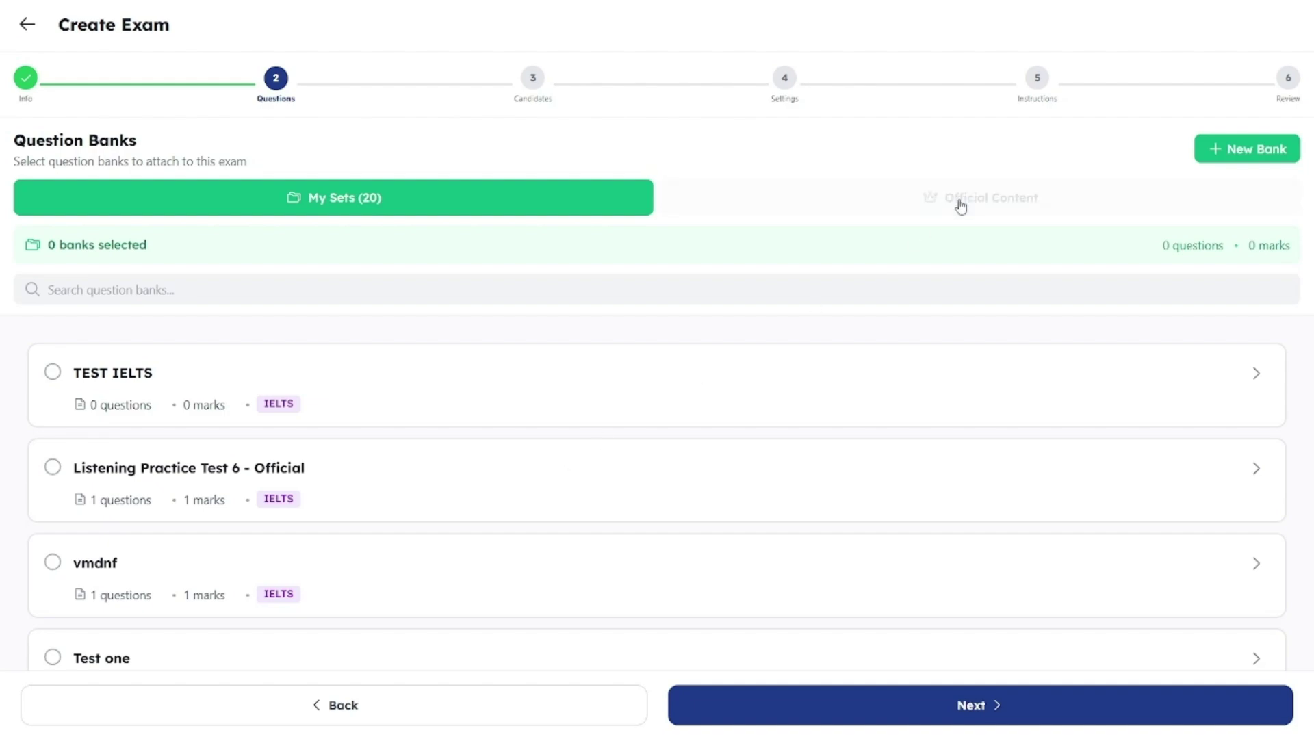
scroll(760, 520, "down", 1)
scroll(760, 521, "down", 7)
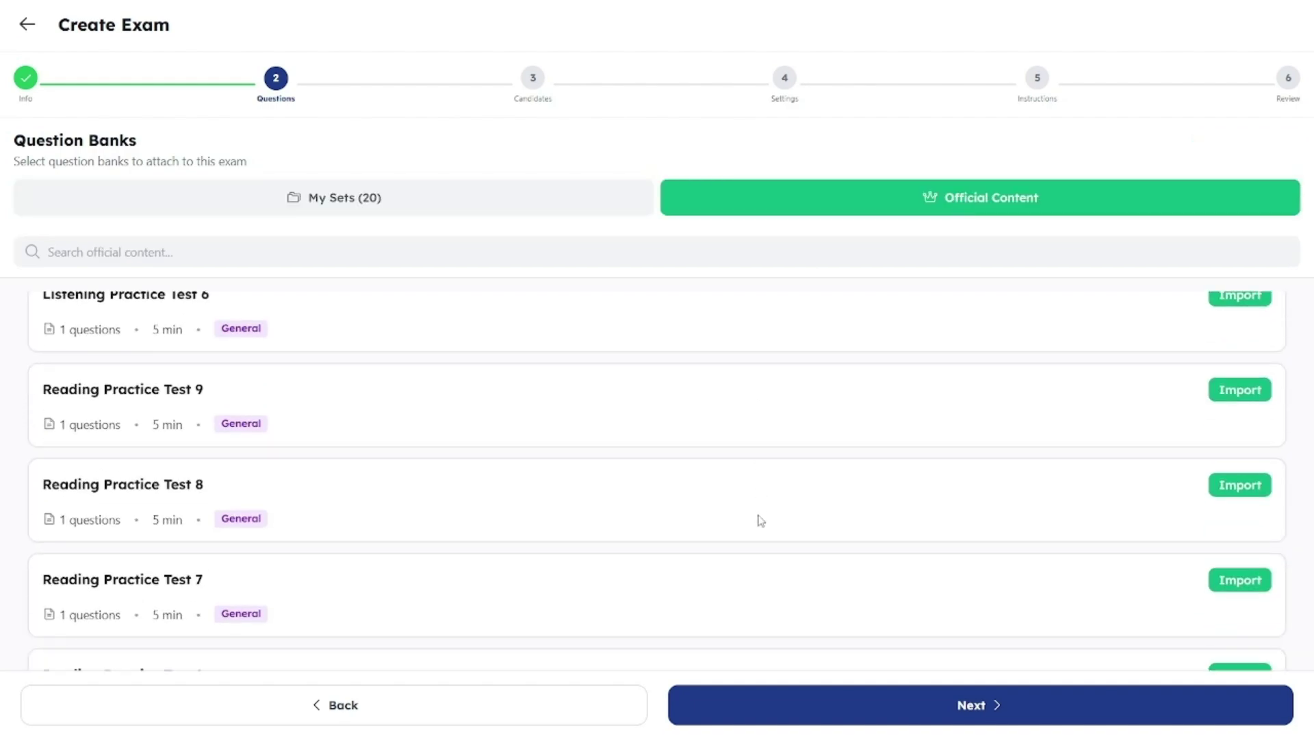
scroll(760, 520, "down", 2)
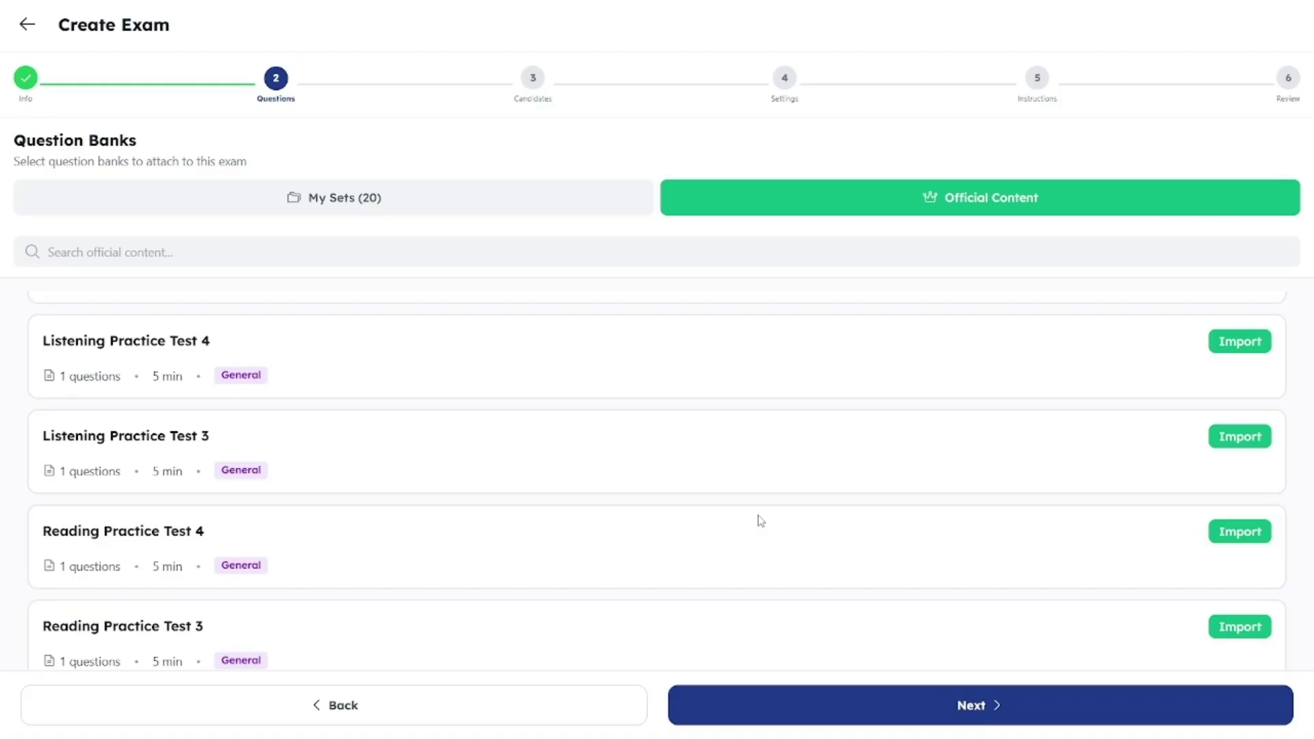
Step: Import Listening Practice Test 3 into My Sets, ticking and unticking it so none is attached
left_click(1252, 438)
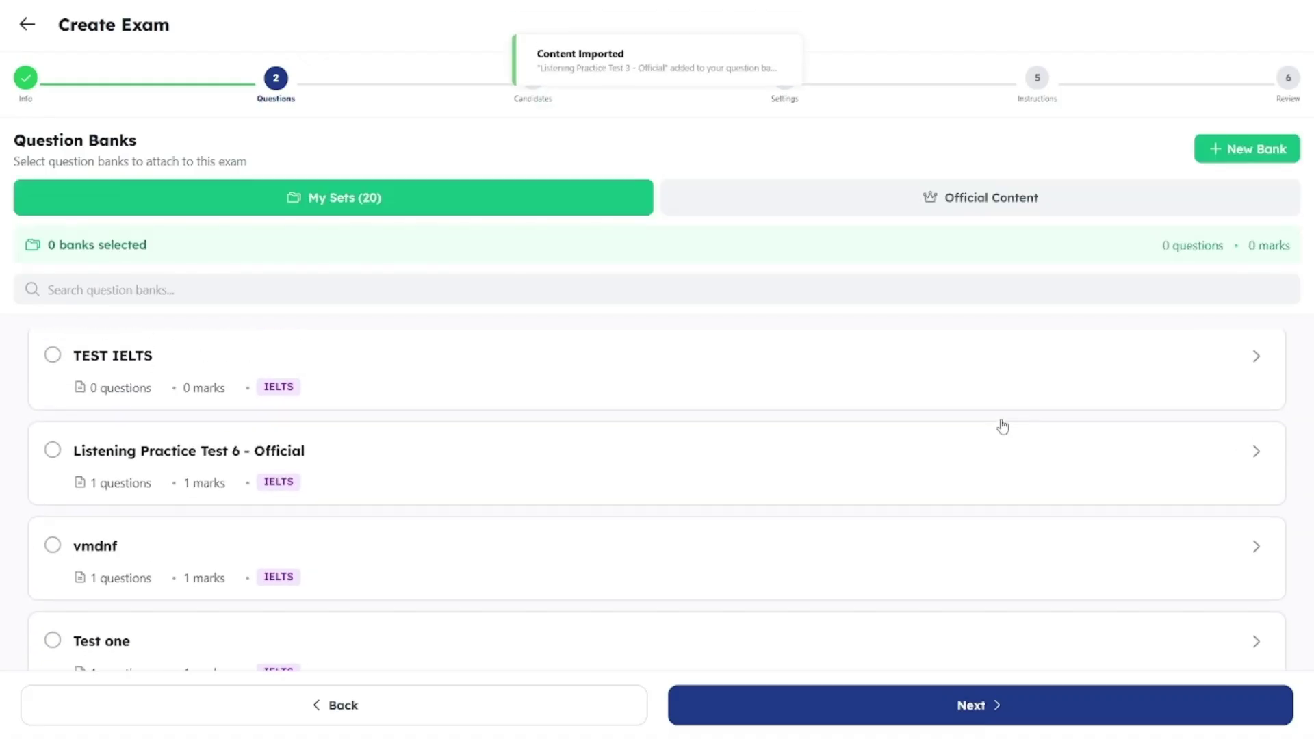
left_click(752, 390)
left_click(752, 390)
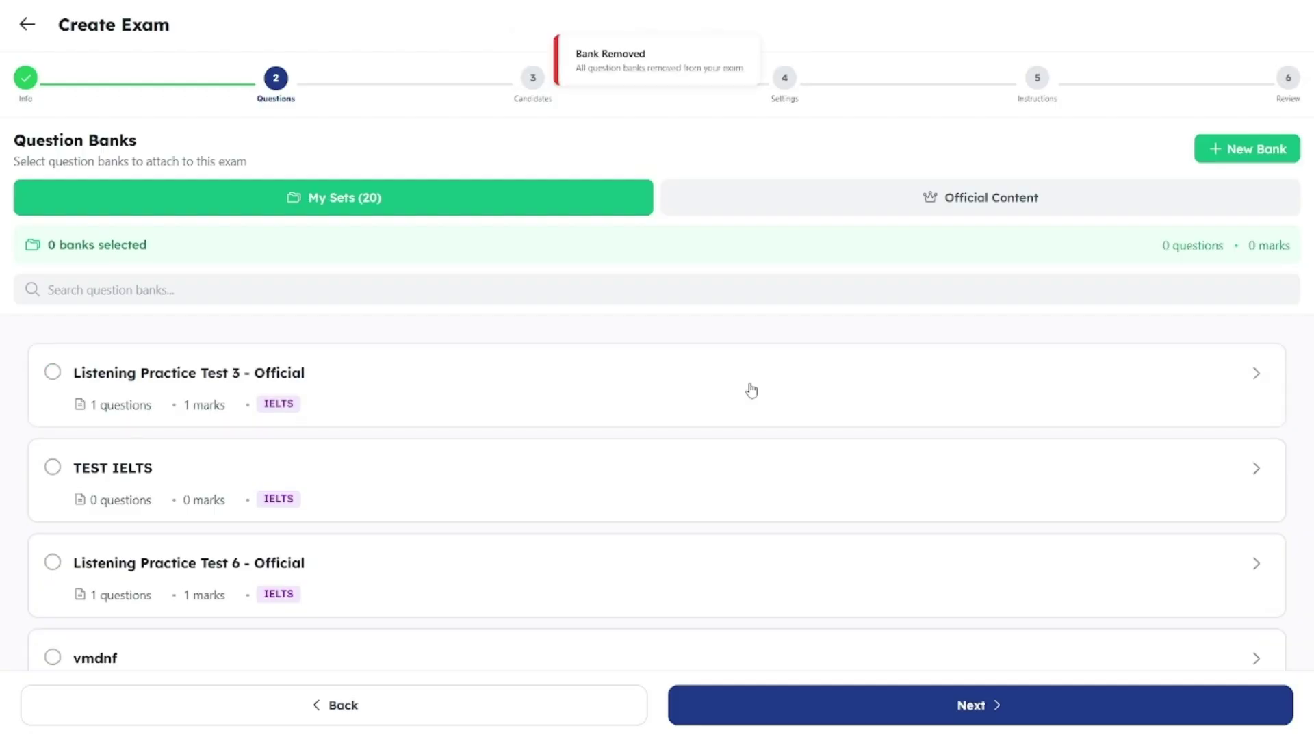
Step: Create a new question bank named Speaking and continue to adding its questions
left_click(1210, 150)
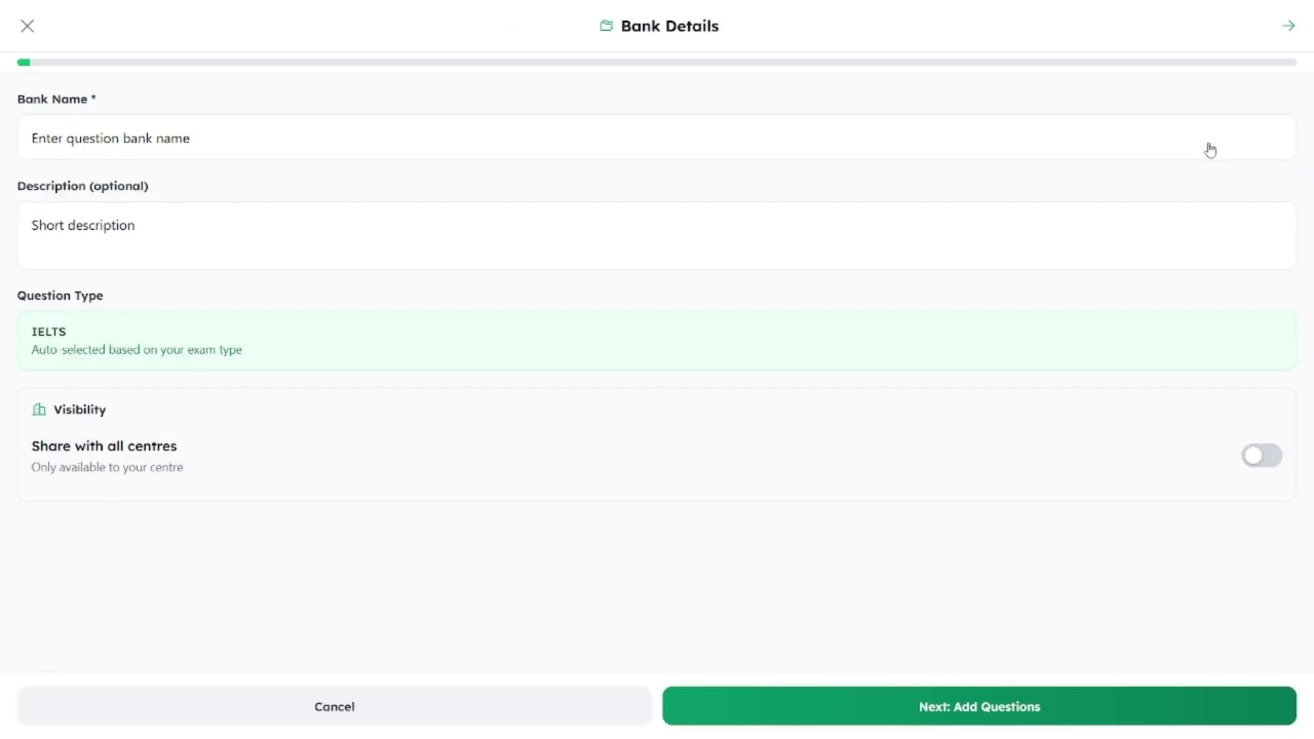
left_click(1021, 126)
type("Speaking")
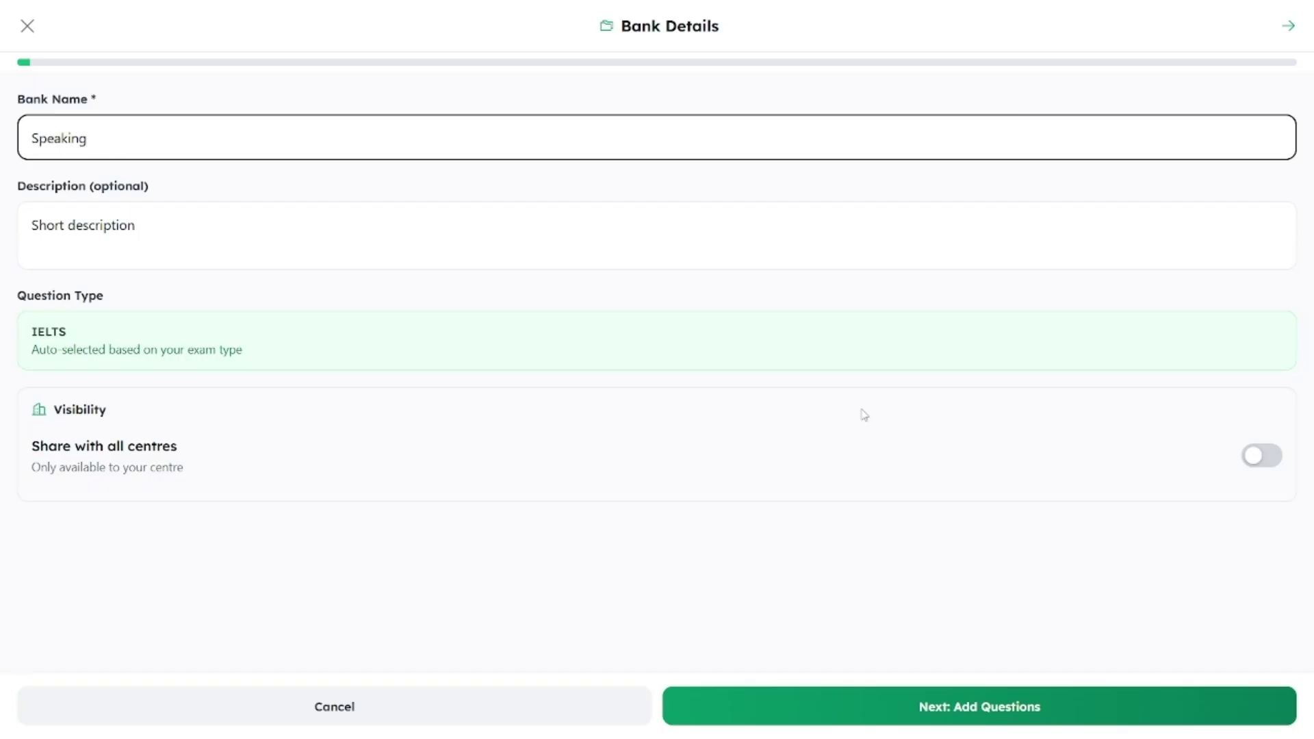
left_click(974, 725)
Step: Add and save an IELTS Speaking question reading 'What is your hobby?'
left_click(703, 439)
left_click(713, 317)
left_click(564, 155)
type("Uhat is your hobby?")
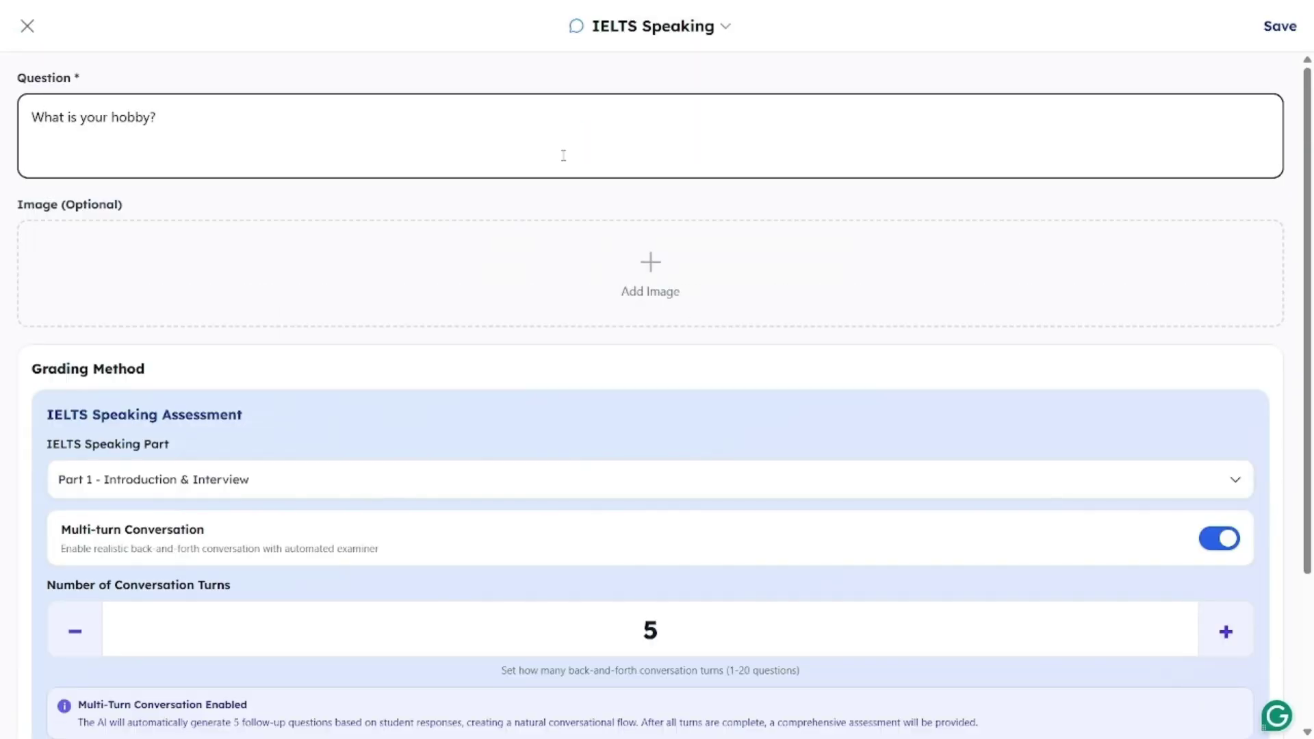
scroll(555, 406, "down", 3)
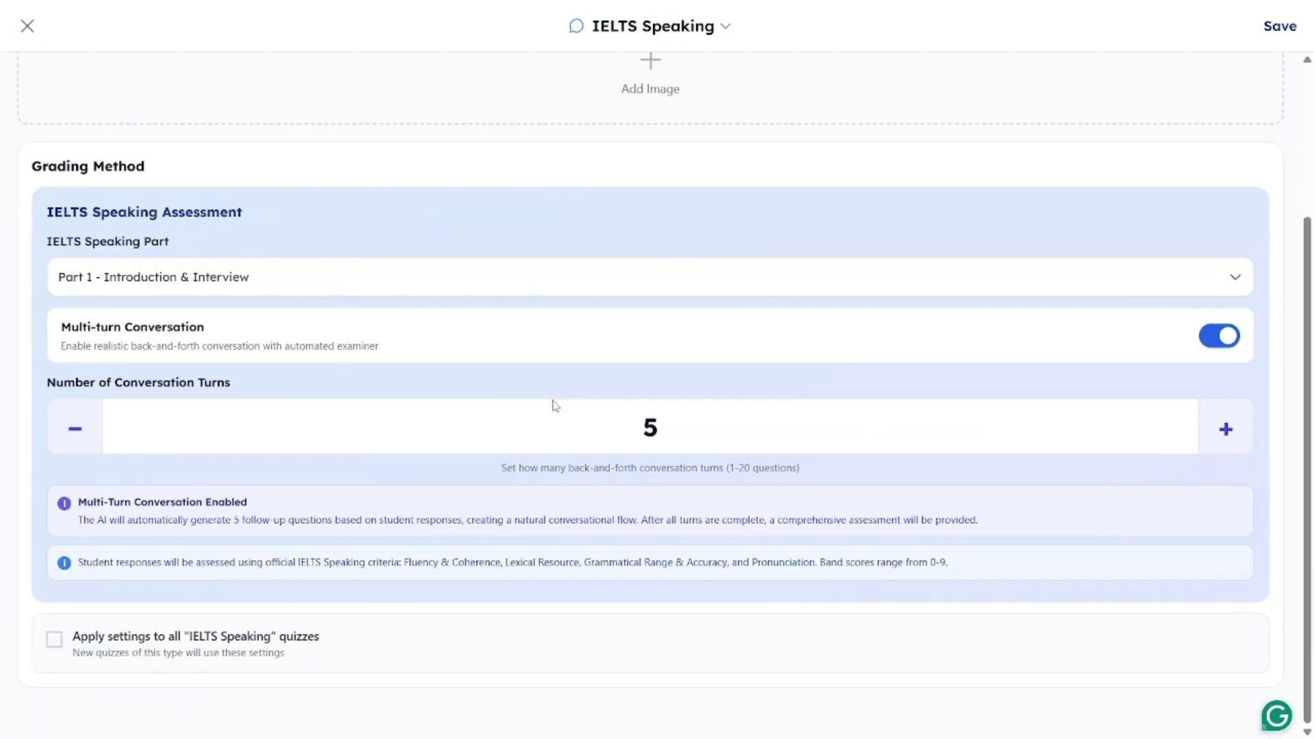
scroll(555, 406, "up", 3)
left_click(1277, 31)
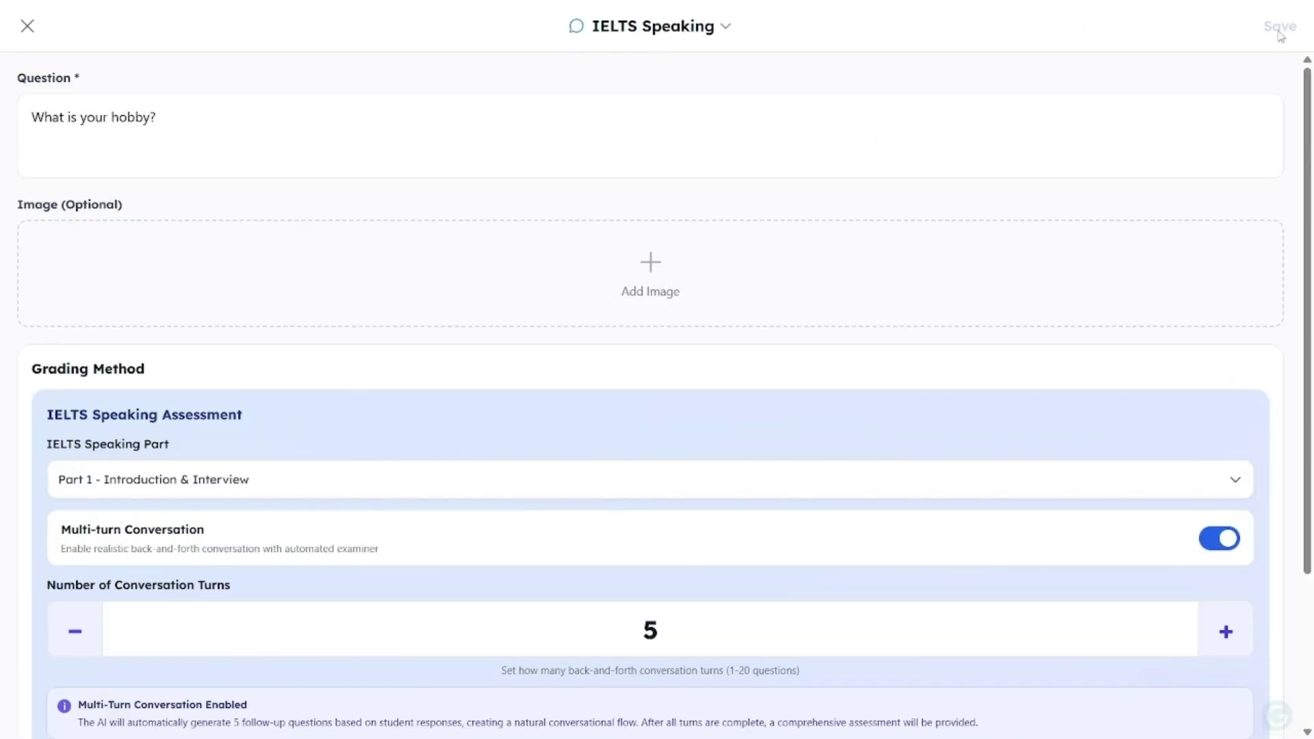
Step: Attach the Speaking bank to the exam and select the IELTS Class 2 list of 10 candidates
left_click(957, 706)
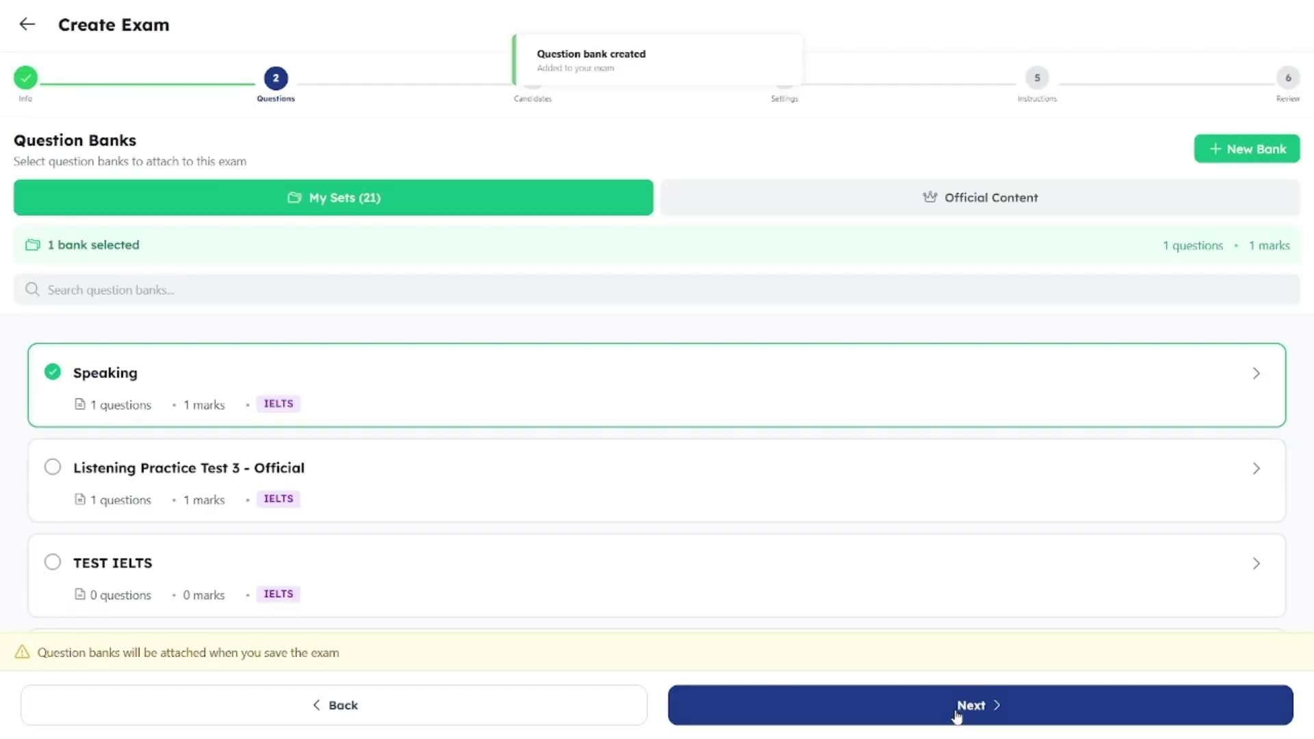
left_click(395, 404)
left_click(396, 404)
left_click(998, 705)
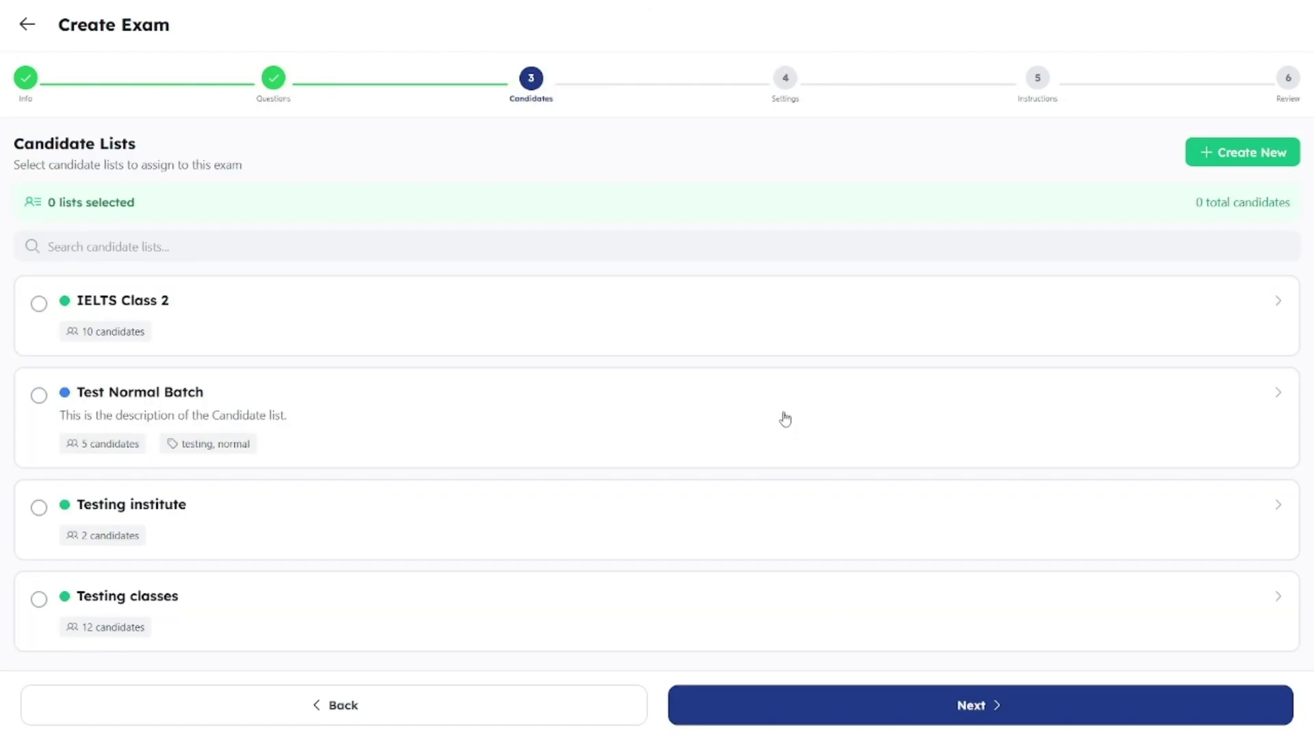
left_click(822, 331)
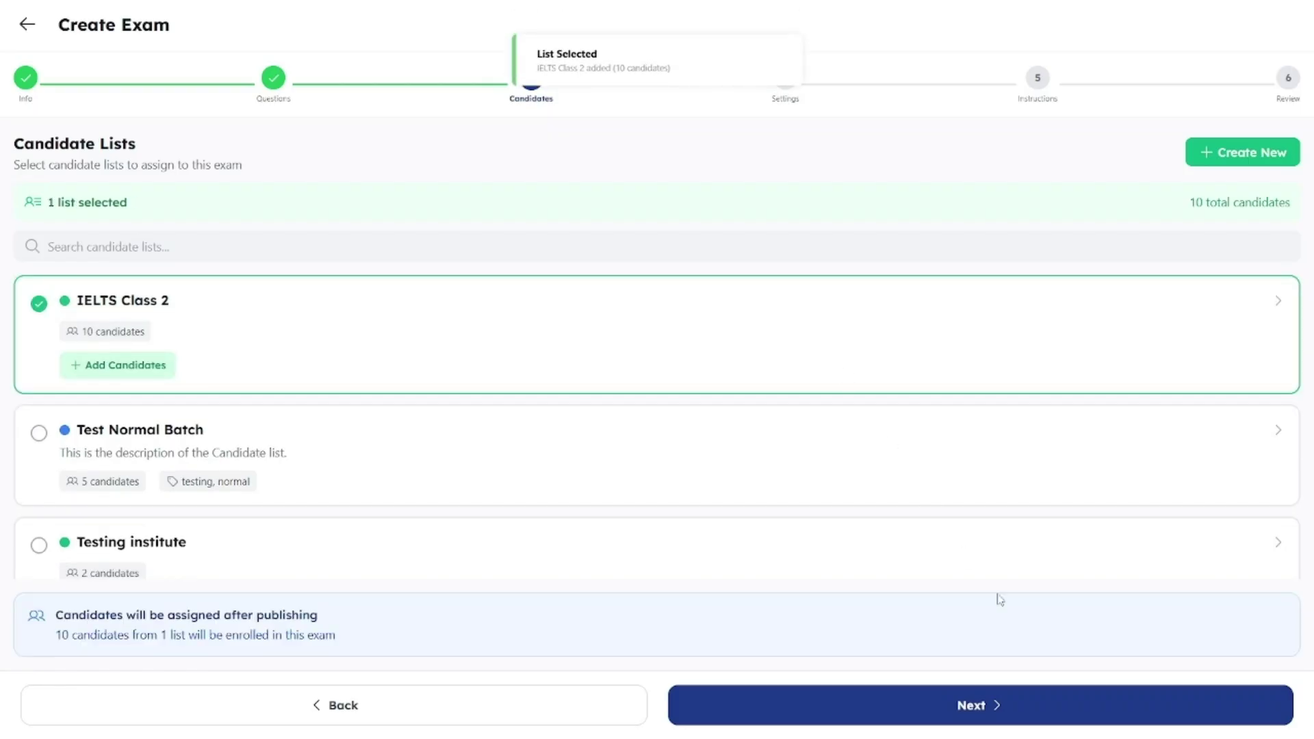
Step: Make the exam active from March 27, 5:15 pm until March 28, 1:00 am
left_click(1003, 714)
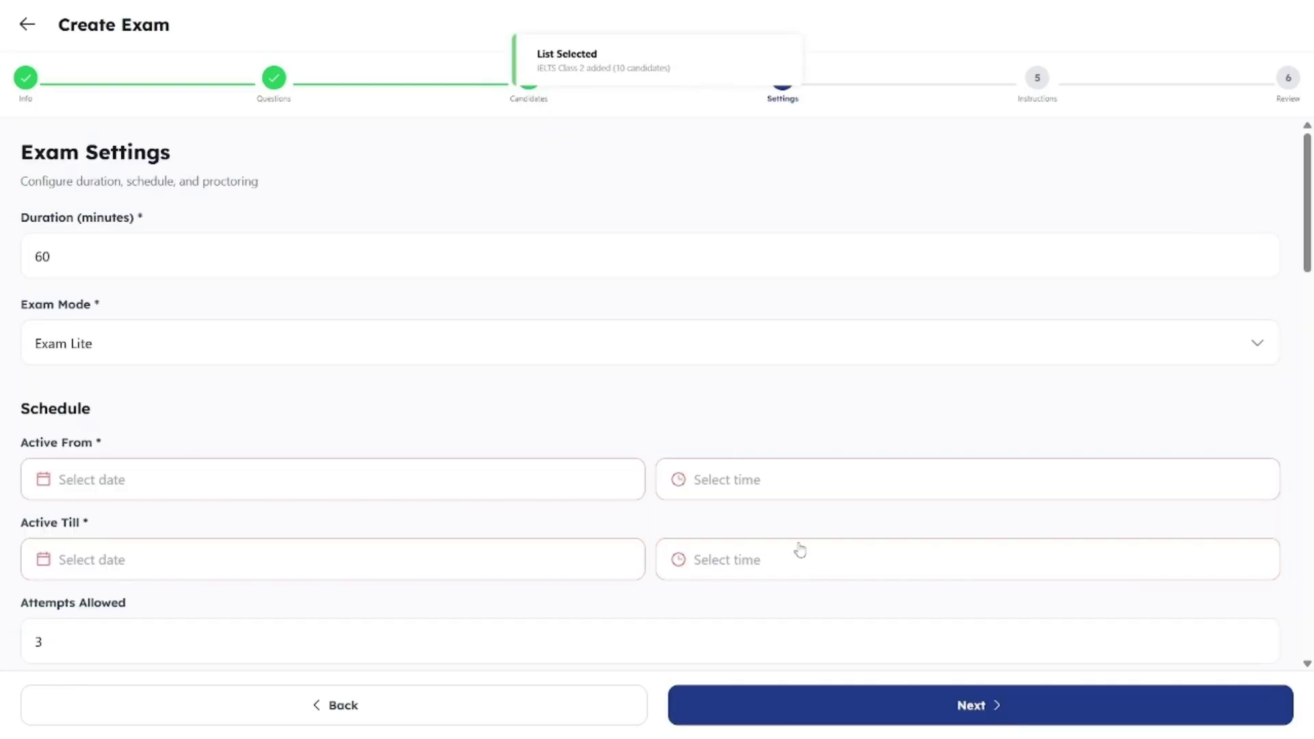
left_click(575, 481)
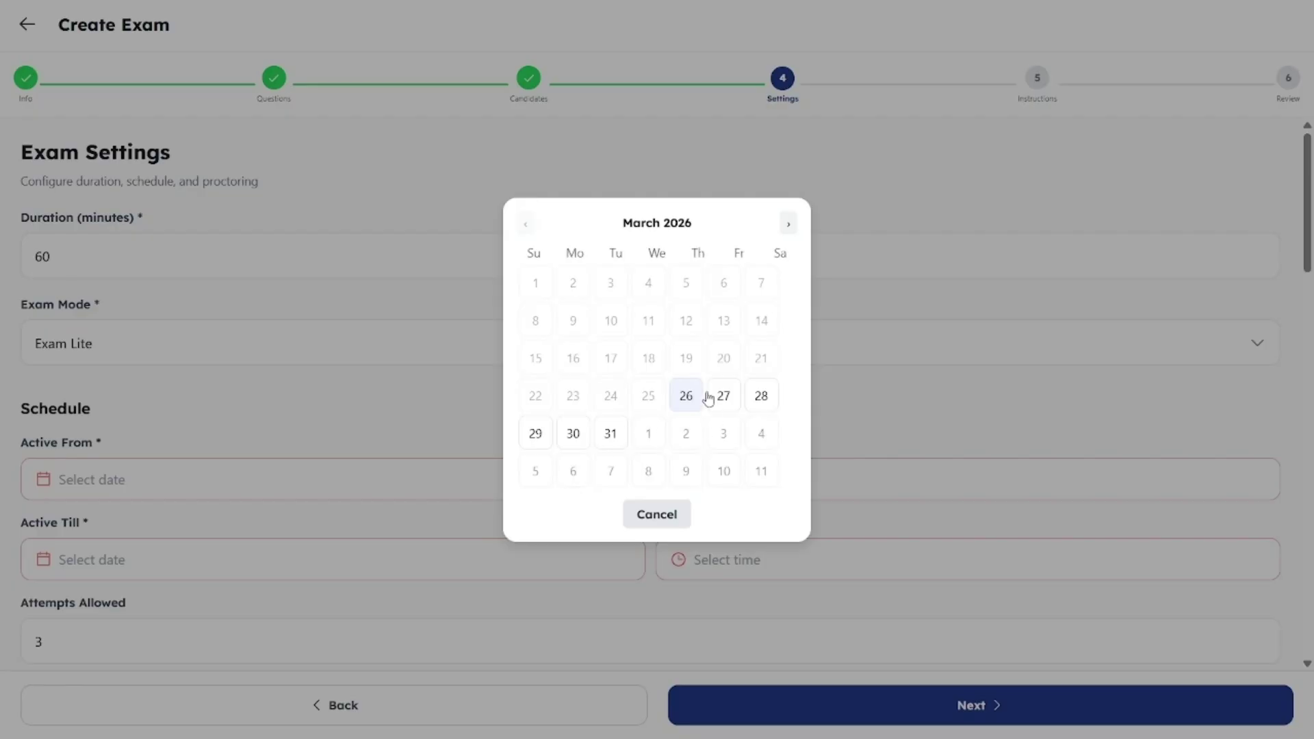
left_click(718, 395)
left_click(712, 462)
scroll(709, 464, "down", 15)
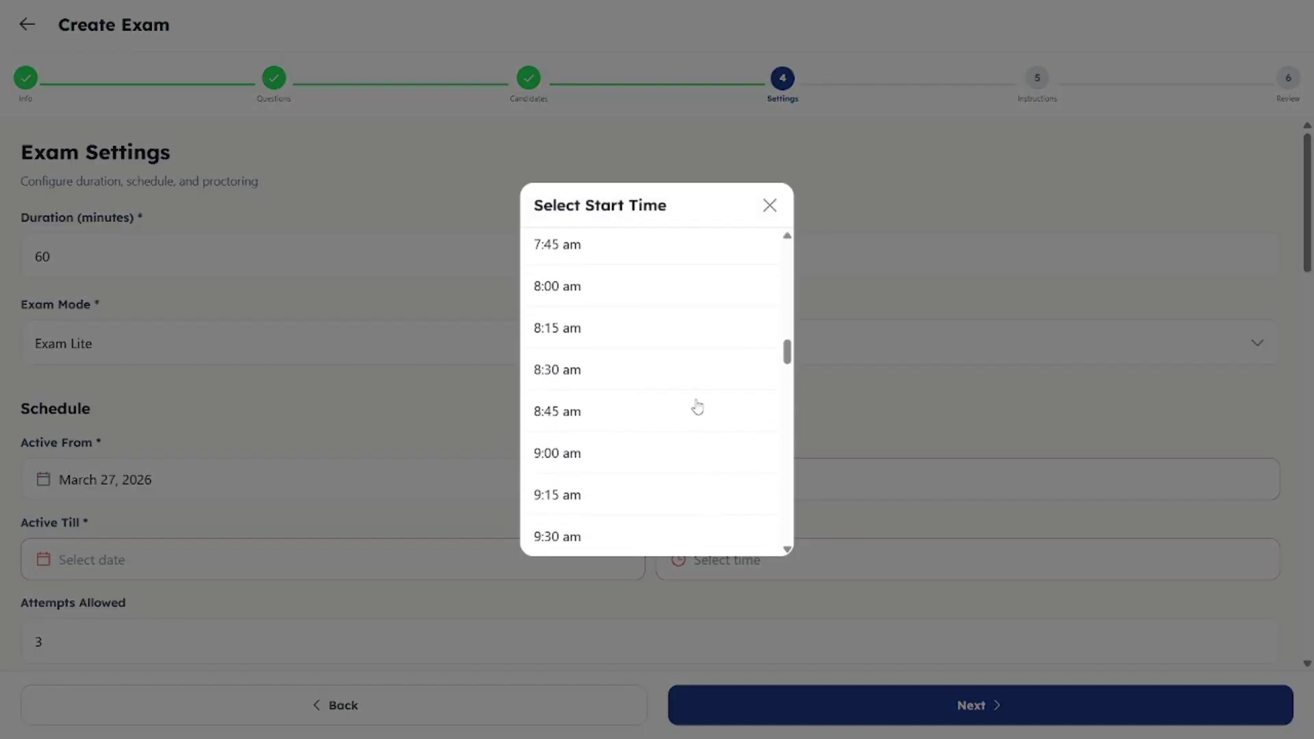
scroll(696, 418, "down", 6)
left_click(696, 418)
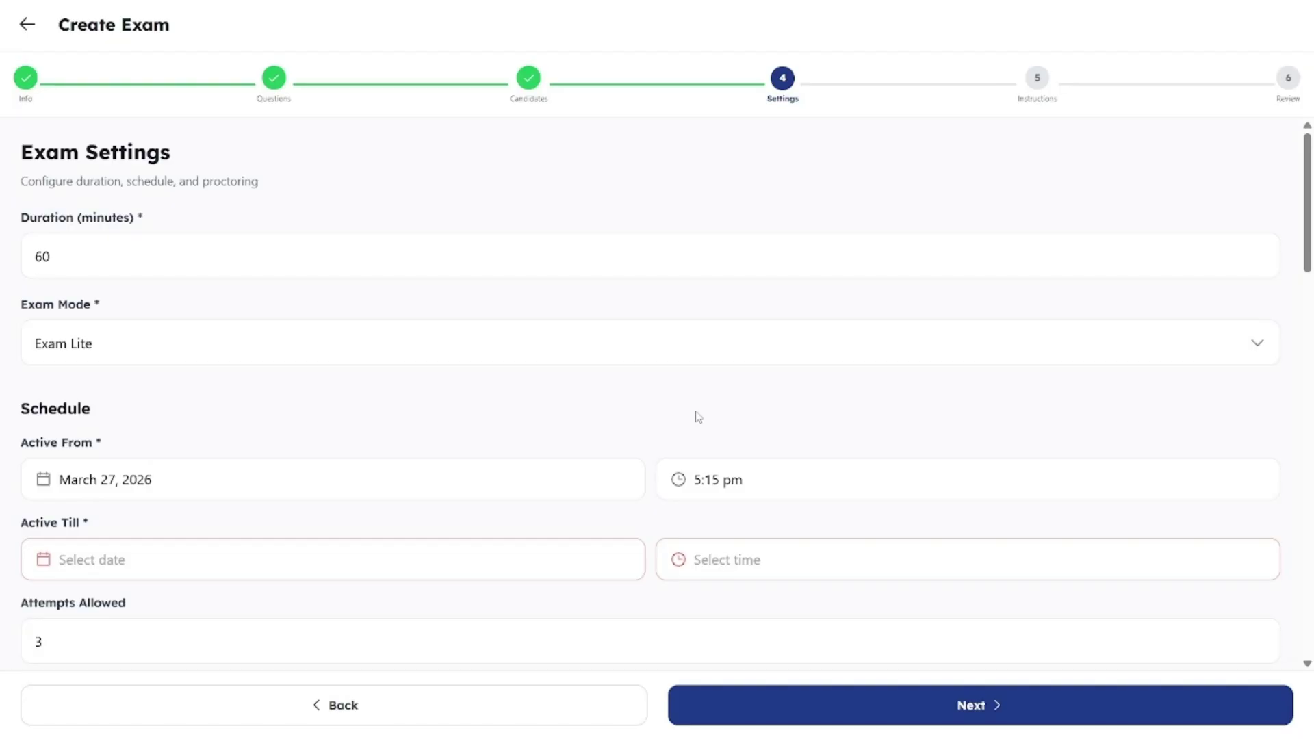
left_click(592, 568)
left_click(762, 399)
left_click(727, 569)
left_click(670, 434)
Step: Keep proctoring on and enable Record Webcam, Surroundings Check and ID Verification
scroll(589, 515, "down", 4)
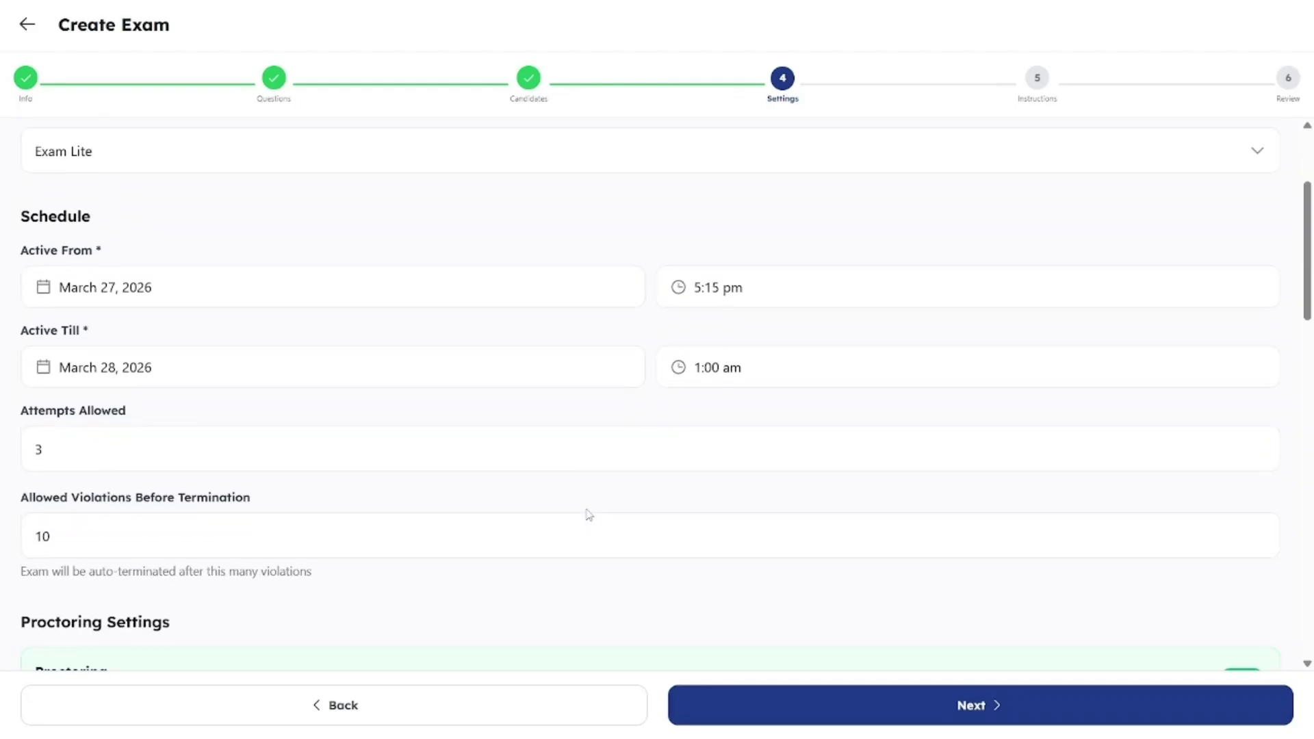
scroll(588, 515, "down", 3)
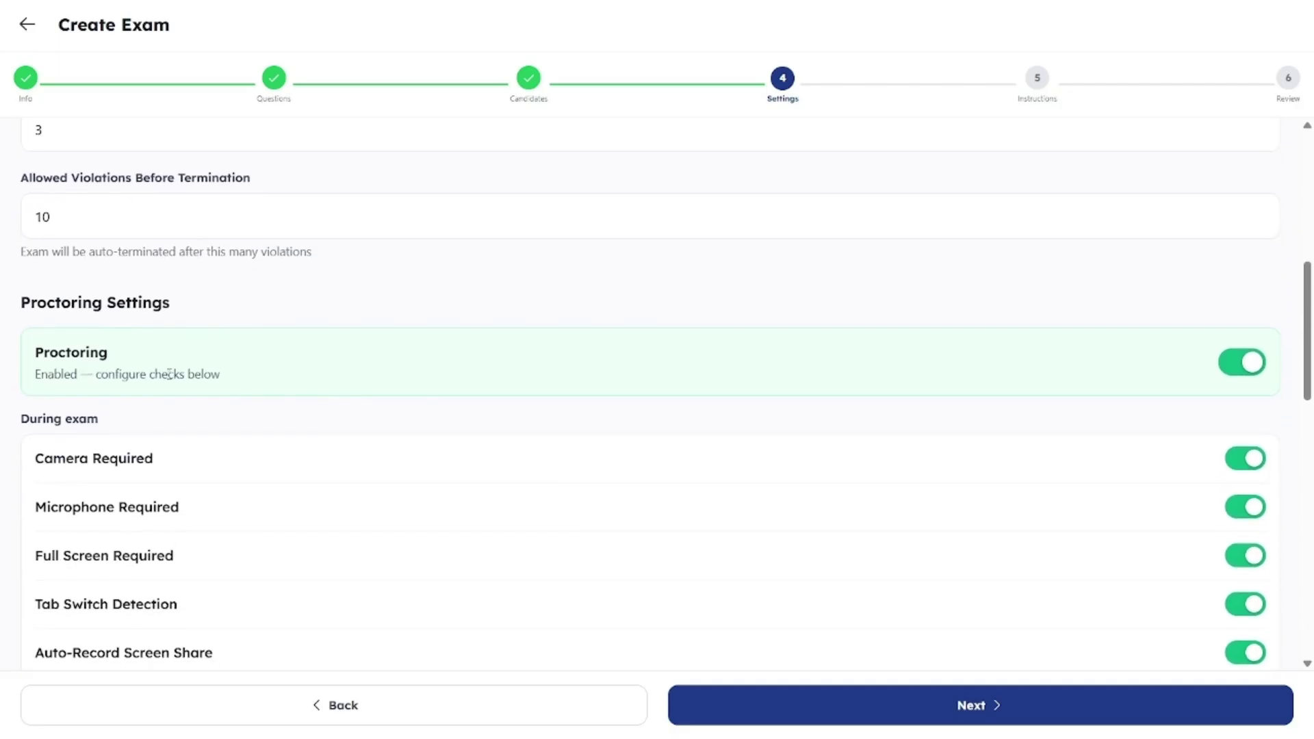
left_click(1250, 369)
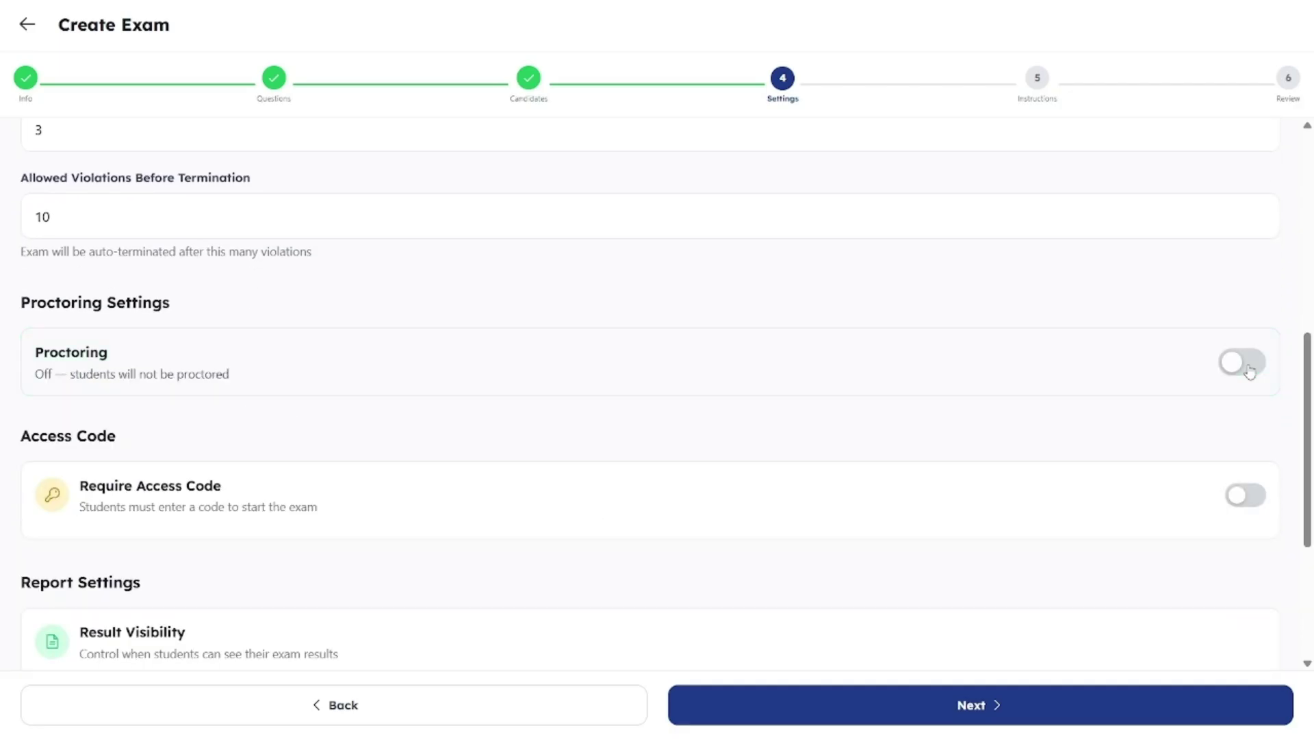
left_click(1249, 370)
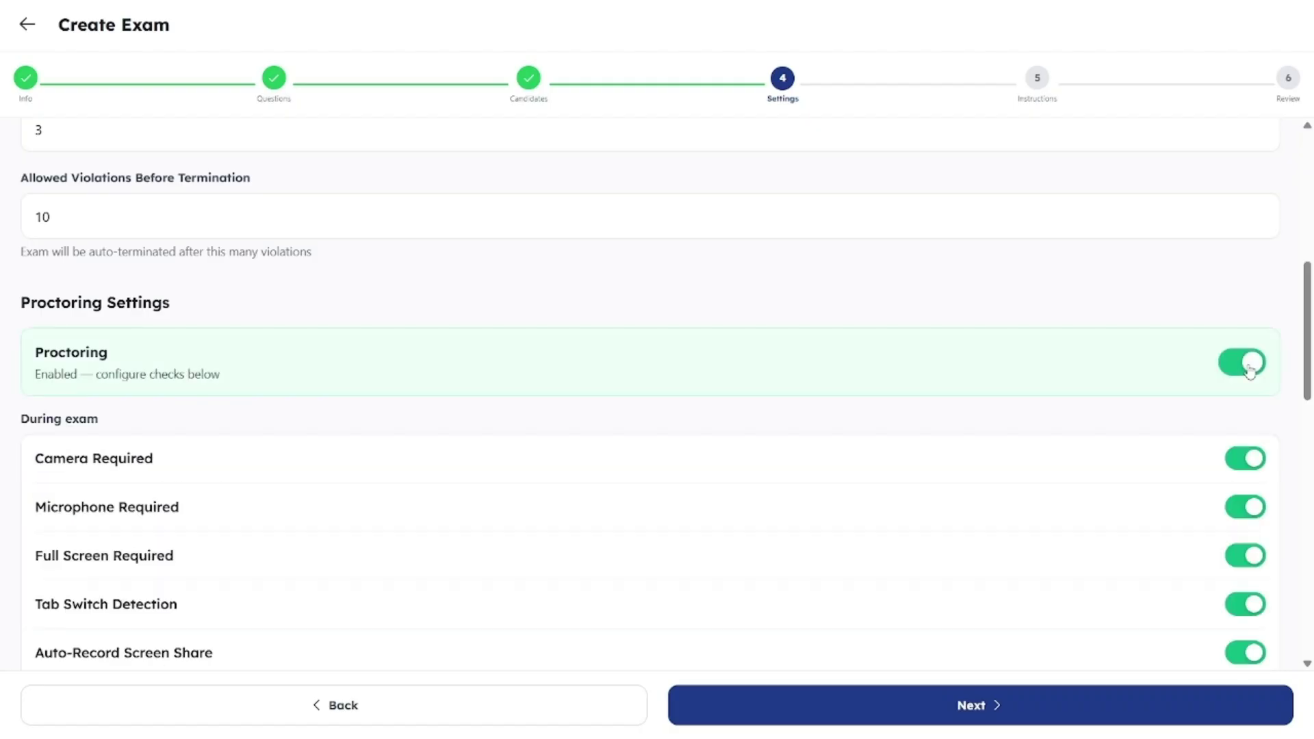
scroll(1137, 415, "down", 3)
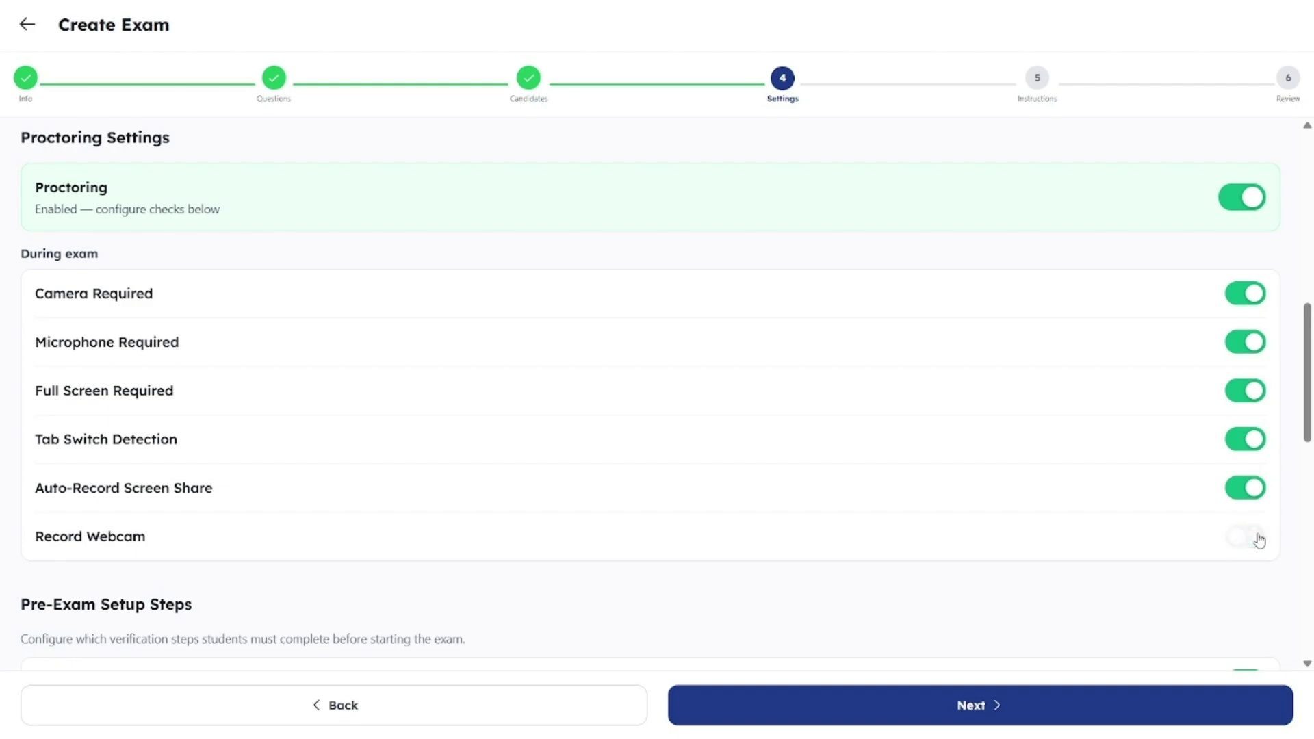
left_click(1257, 540)
scroll(1259, 541, "down", 5)
scroll(1259, 541, "down", 2)
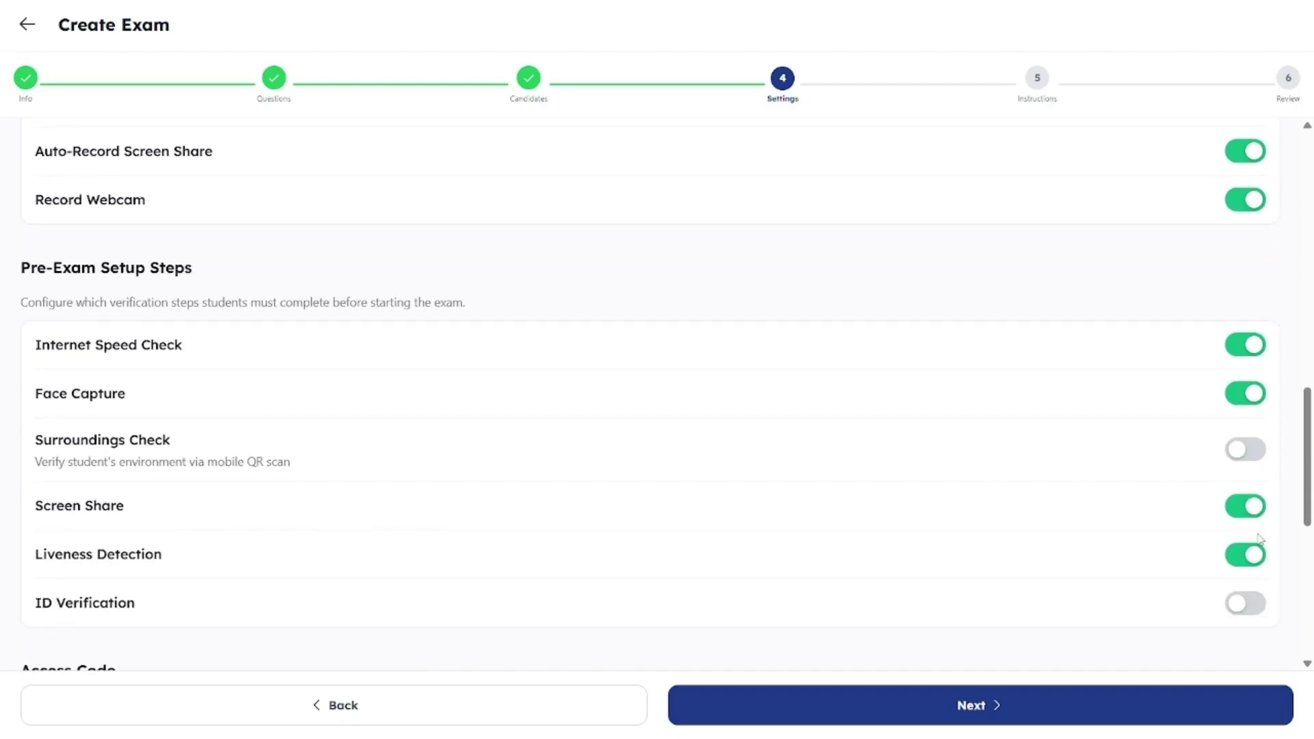
left_click(1241, 465)
left_click(1257, 607)
Step: Set results to be shown to students immediately
scroll(1258, 610, "down", 4)
scroll(1260, 611, "down", 4)
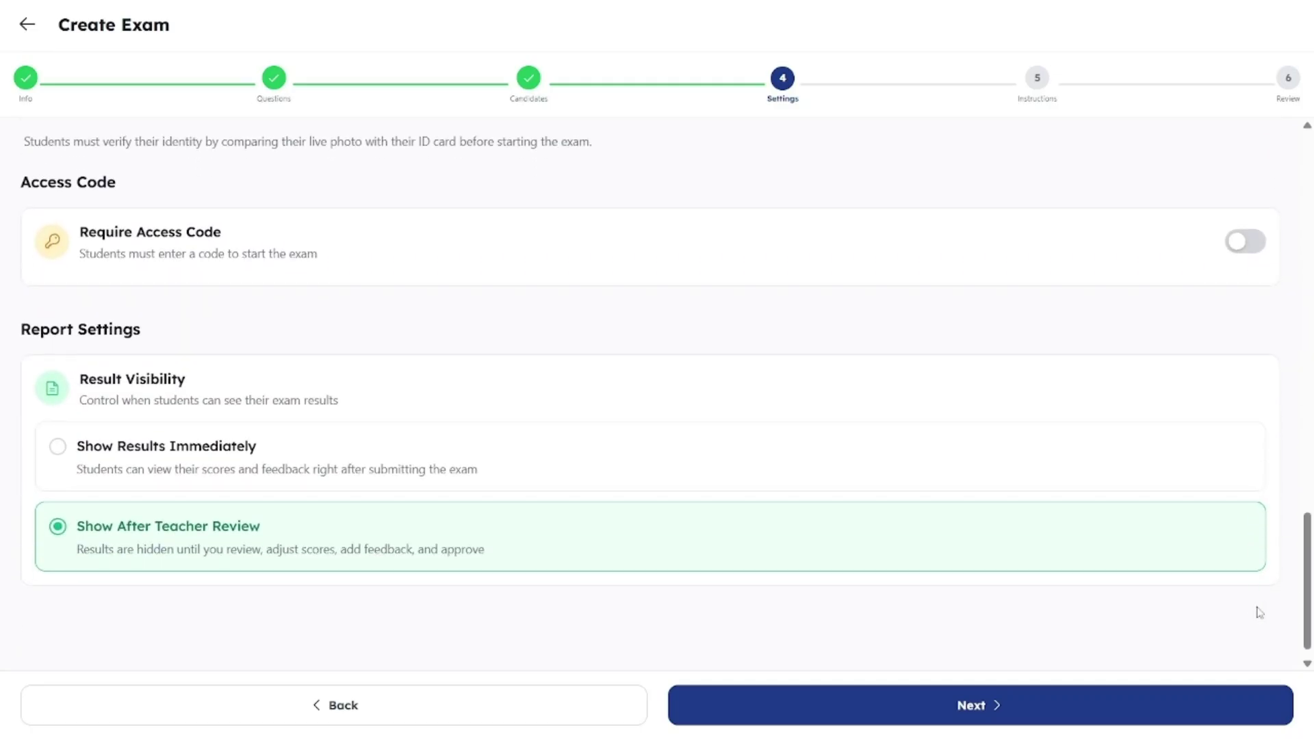
scroll(1259, 611, "down", 1)
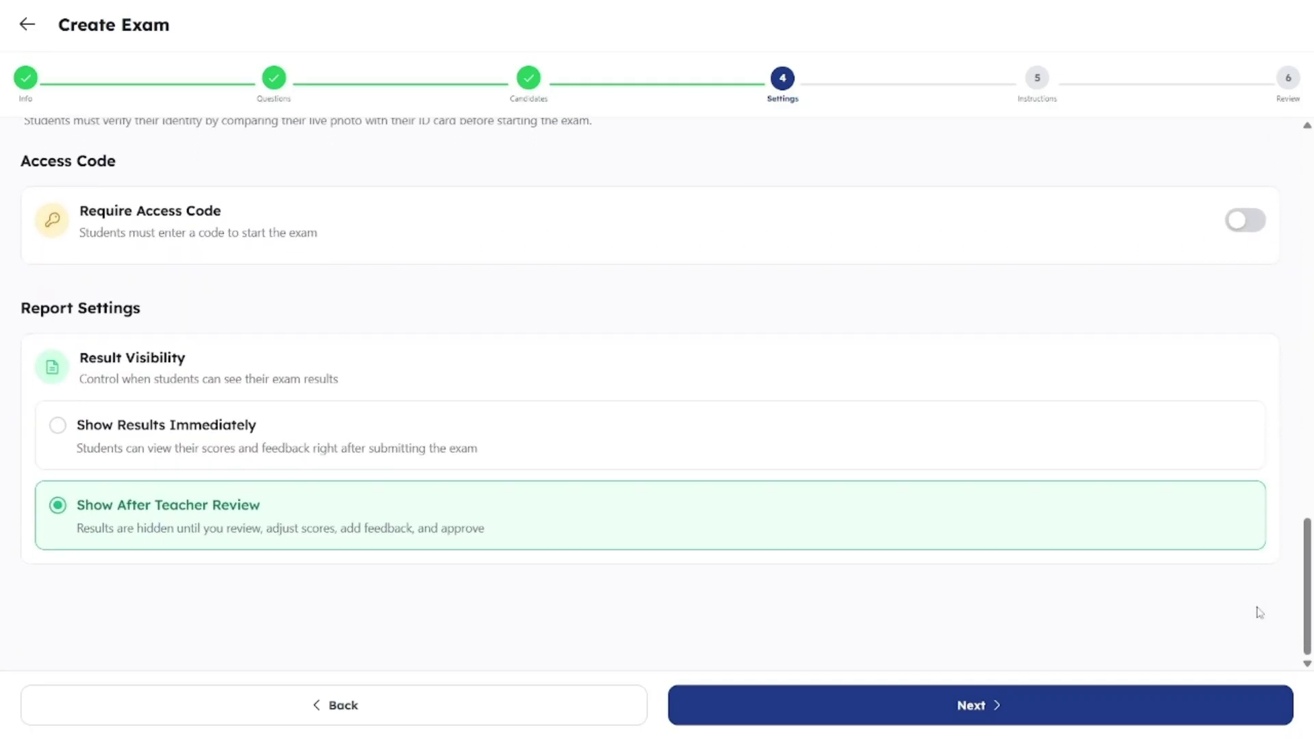
left_click(860, 460)
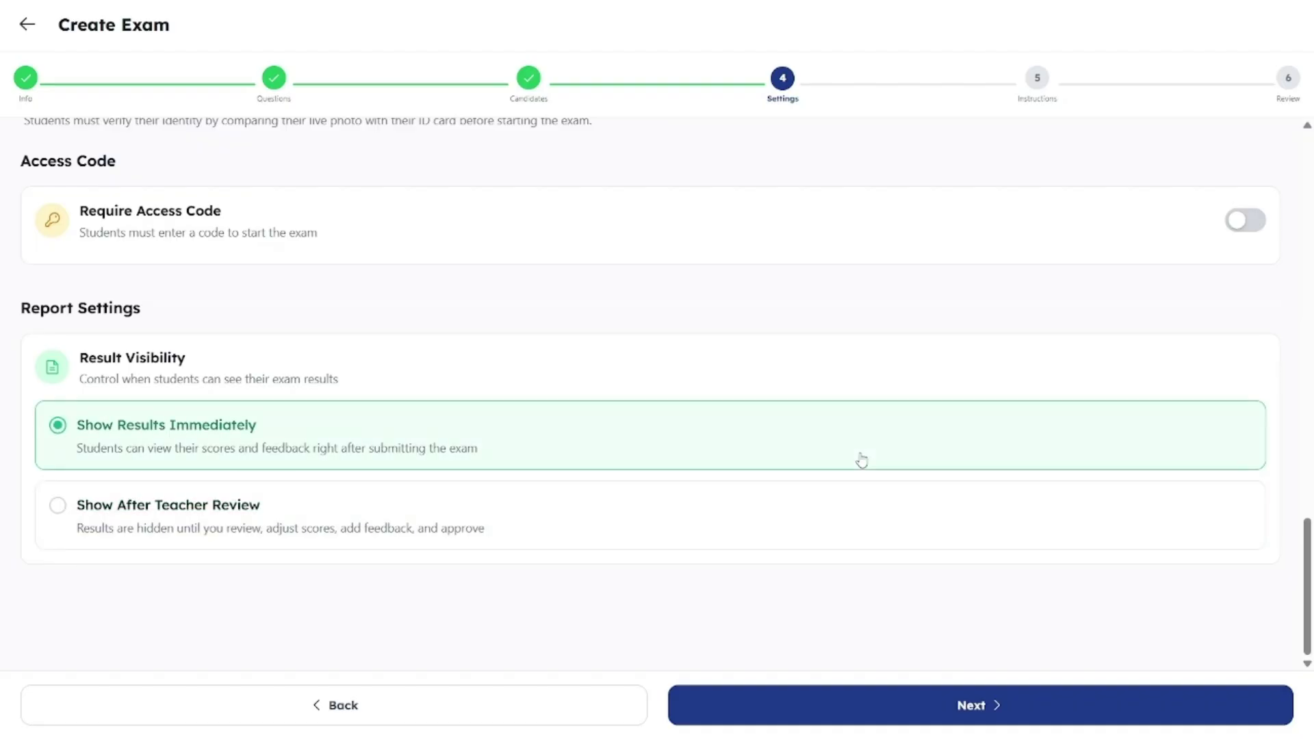
Step: Review the instructions and summary pages, then publish IELTS Speaking MidTerm Test
left_click(1003, 704)
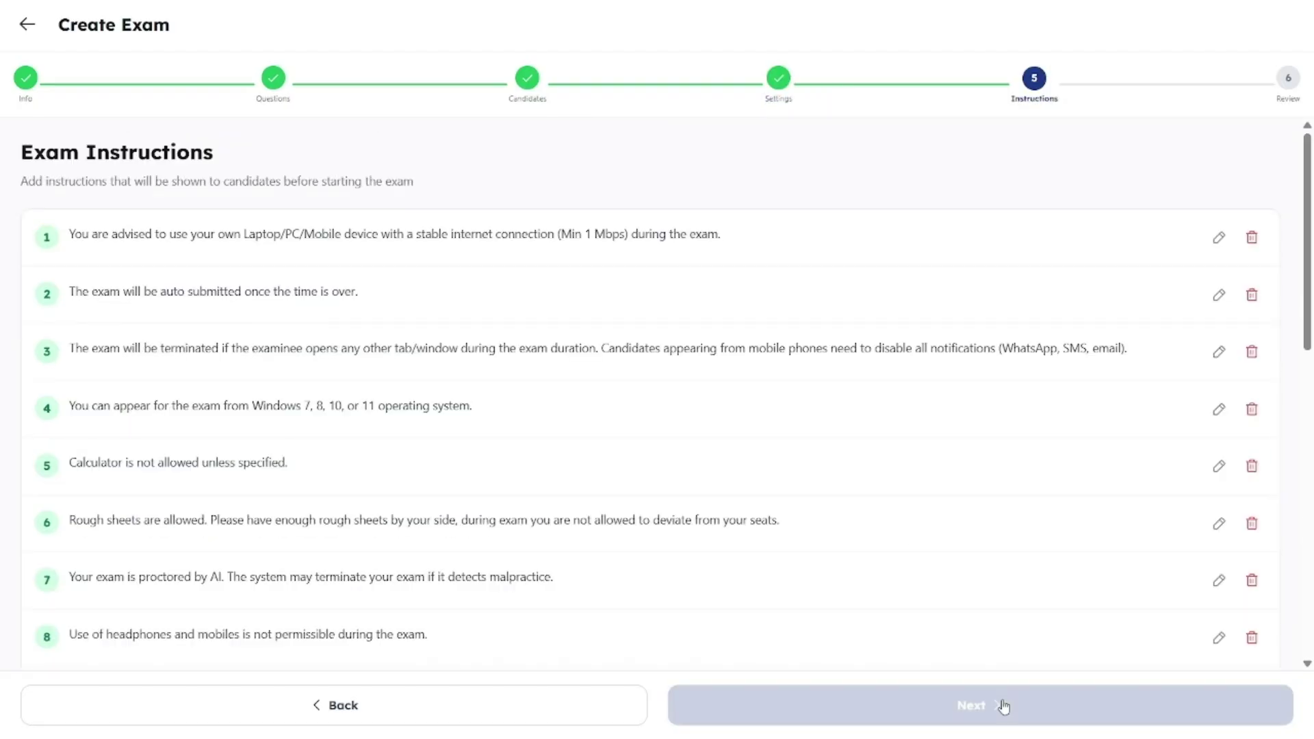
scroll(992, 593, "down", 7)
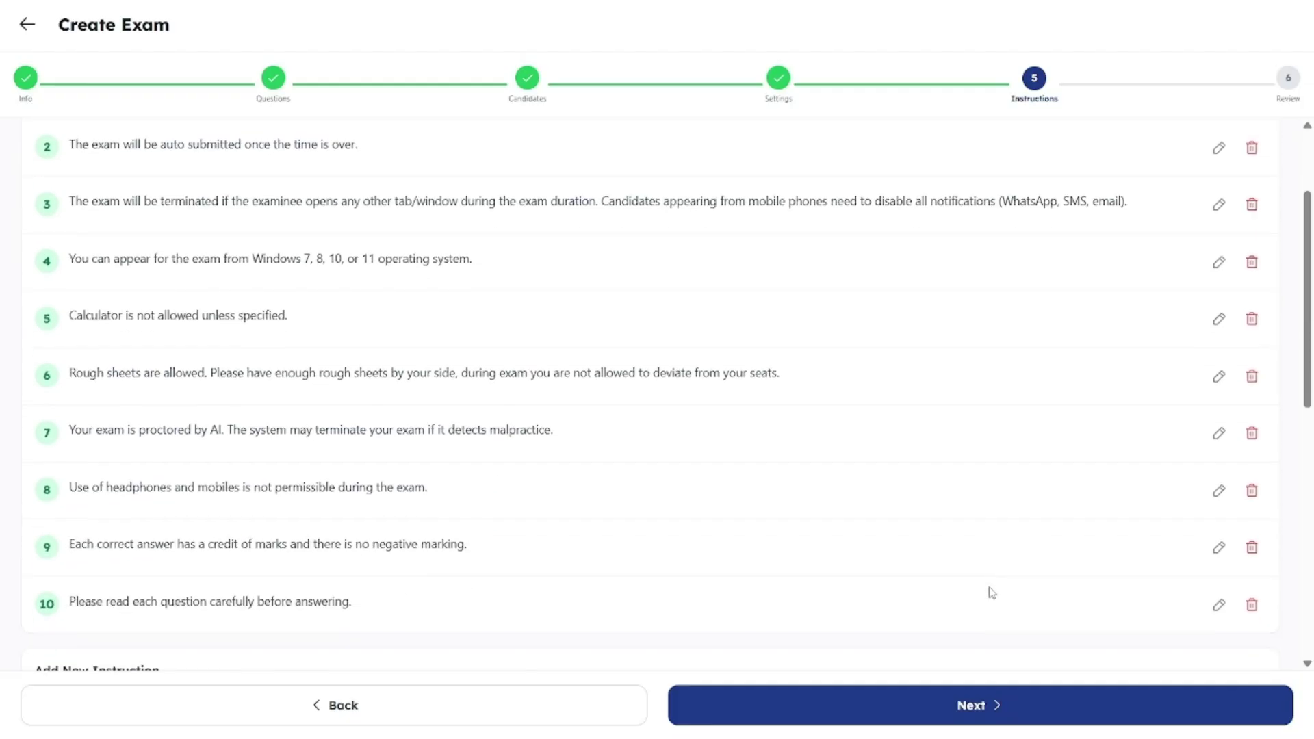
scroll(992, 593, "down", 4)
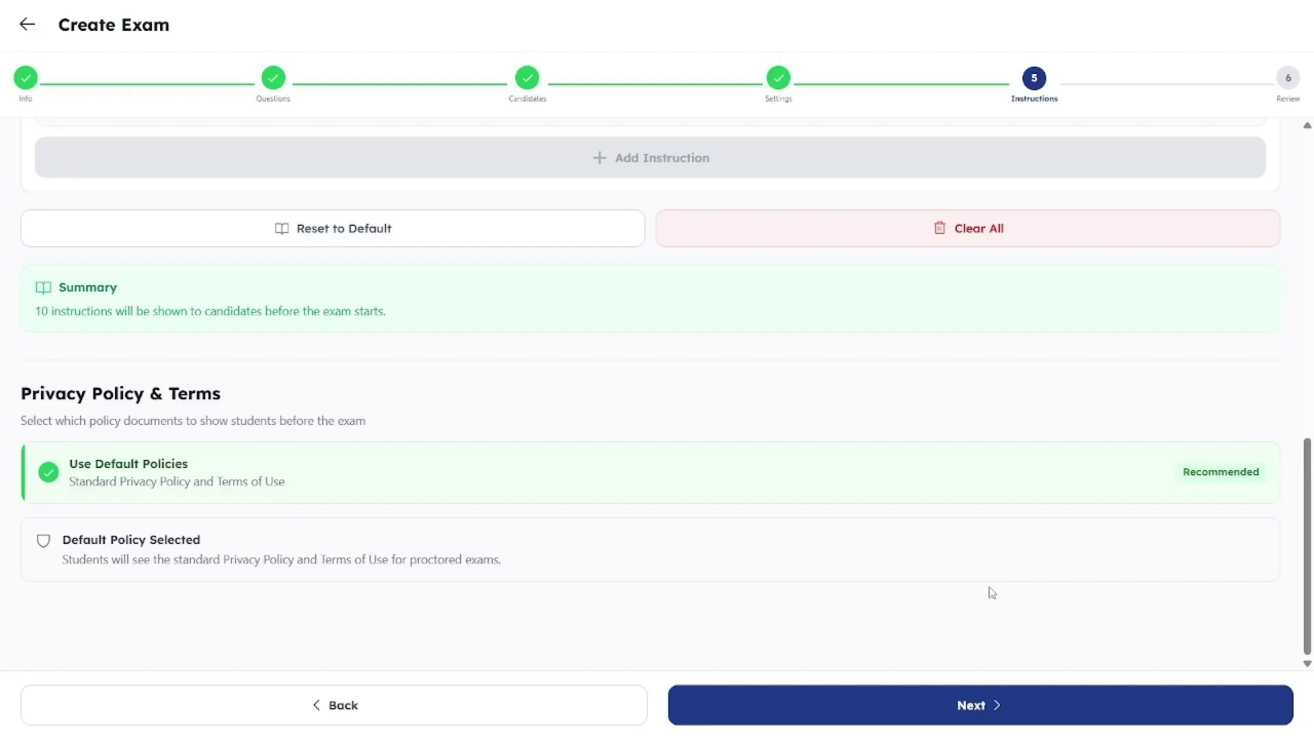
left_click(1006, 720)
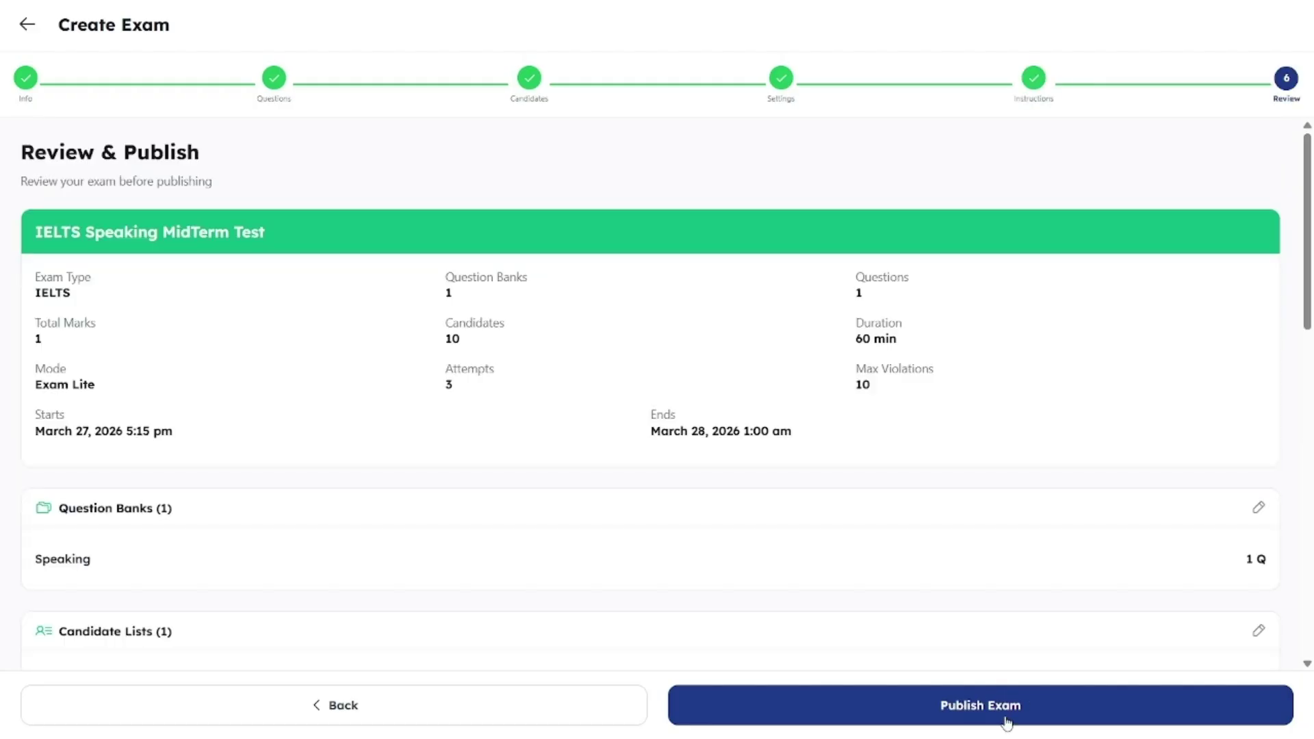
scroll(999, 568, "down", 5)
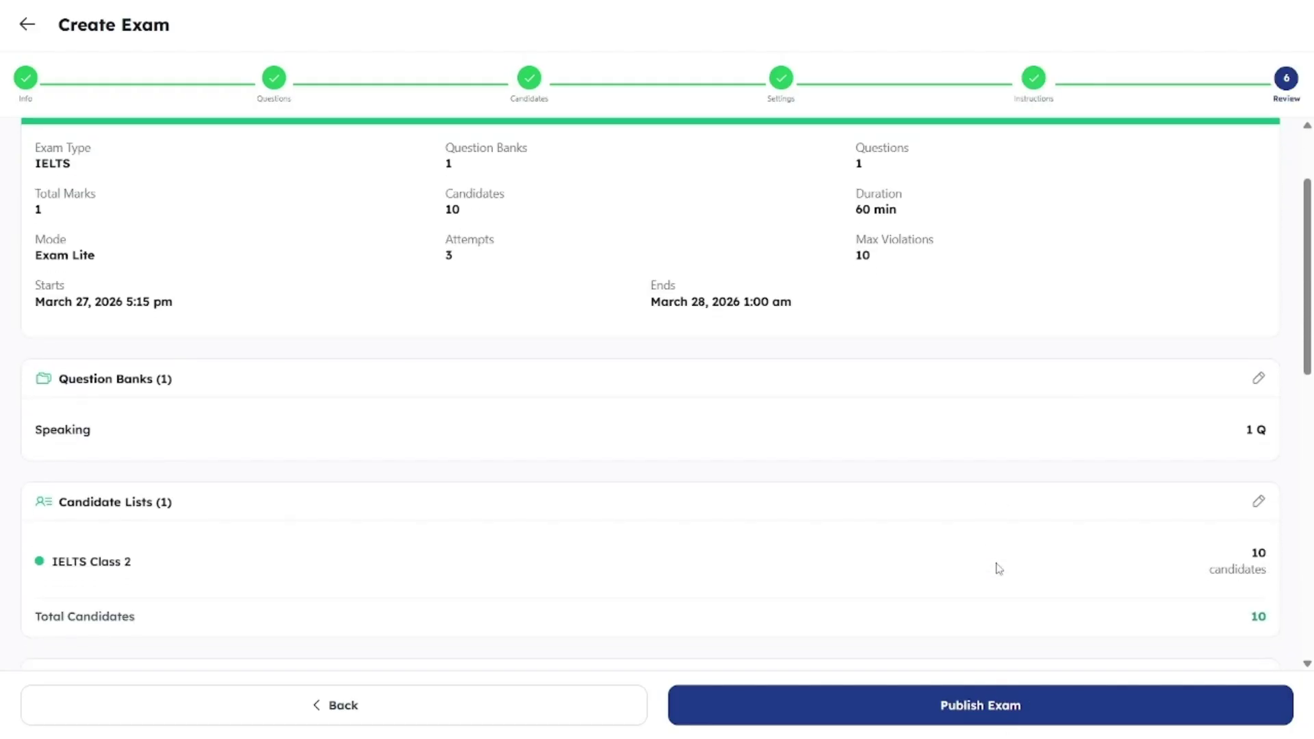
scroll(999, 568, "down", 8)
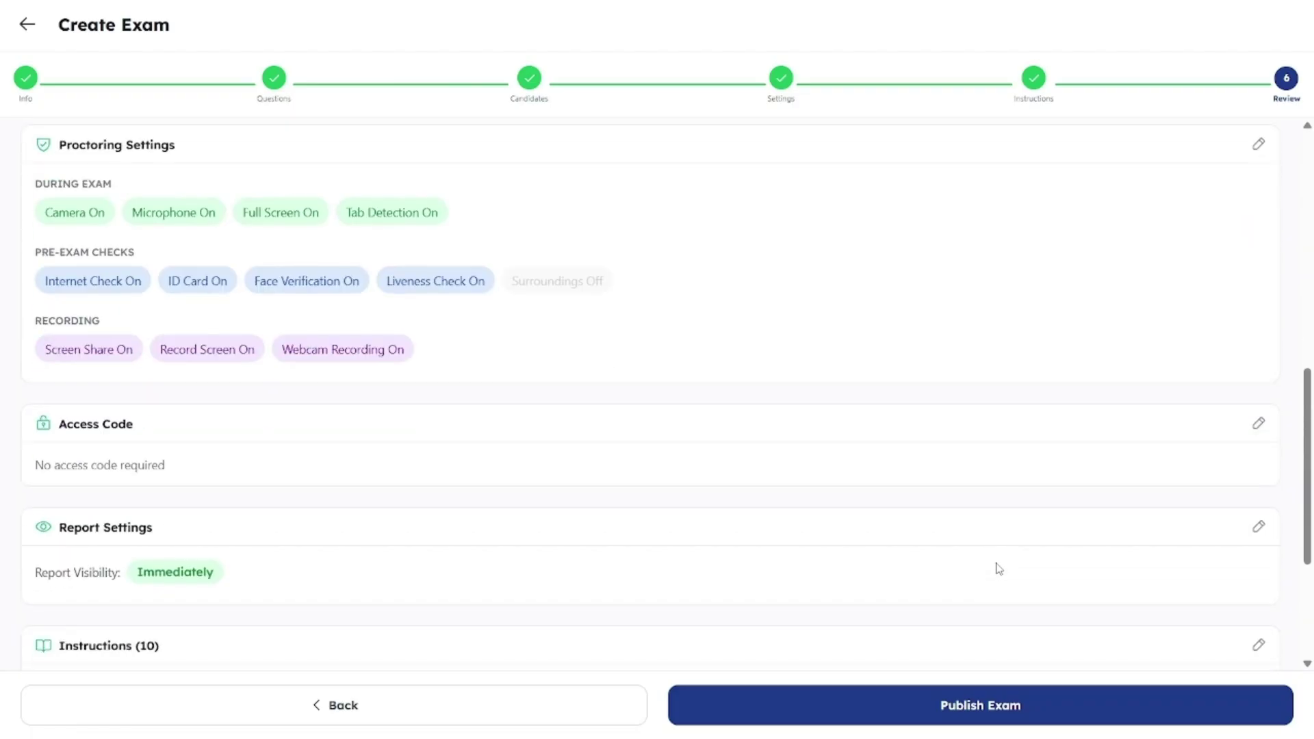
left_click(1072, 705)
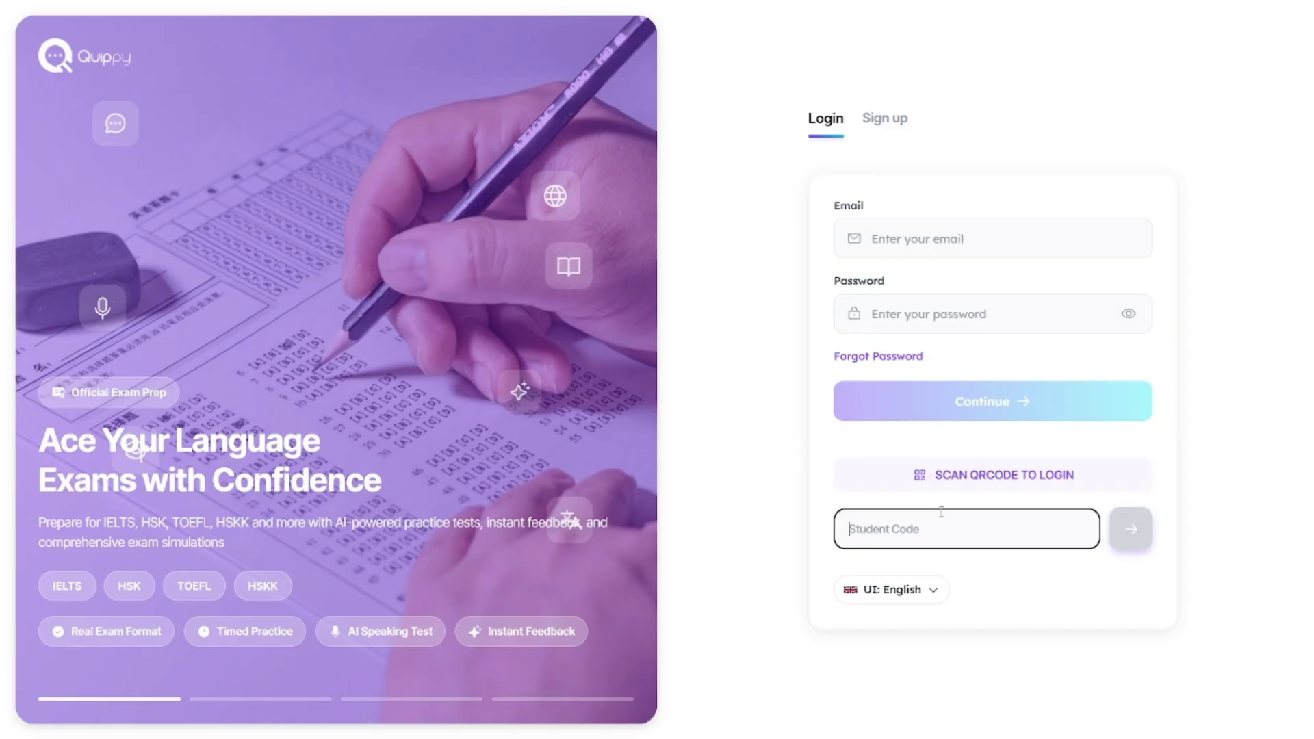
Step: Sign in with the pasted student code, open the exams list and start the IELTS Writing MidTerm Exam
key("Return")
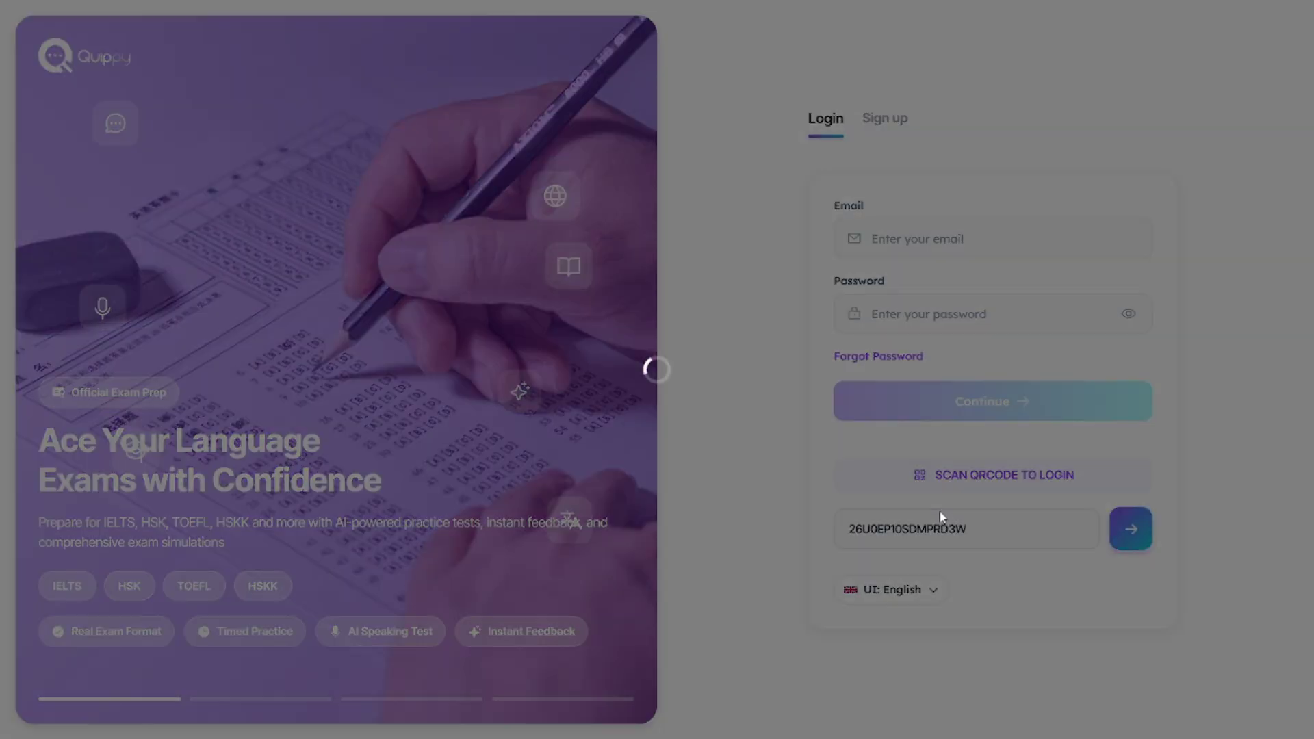
left_click(902, 40)
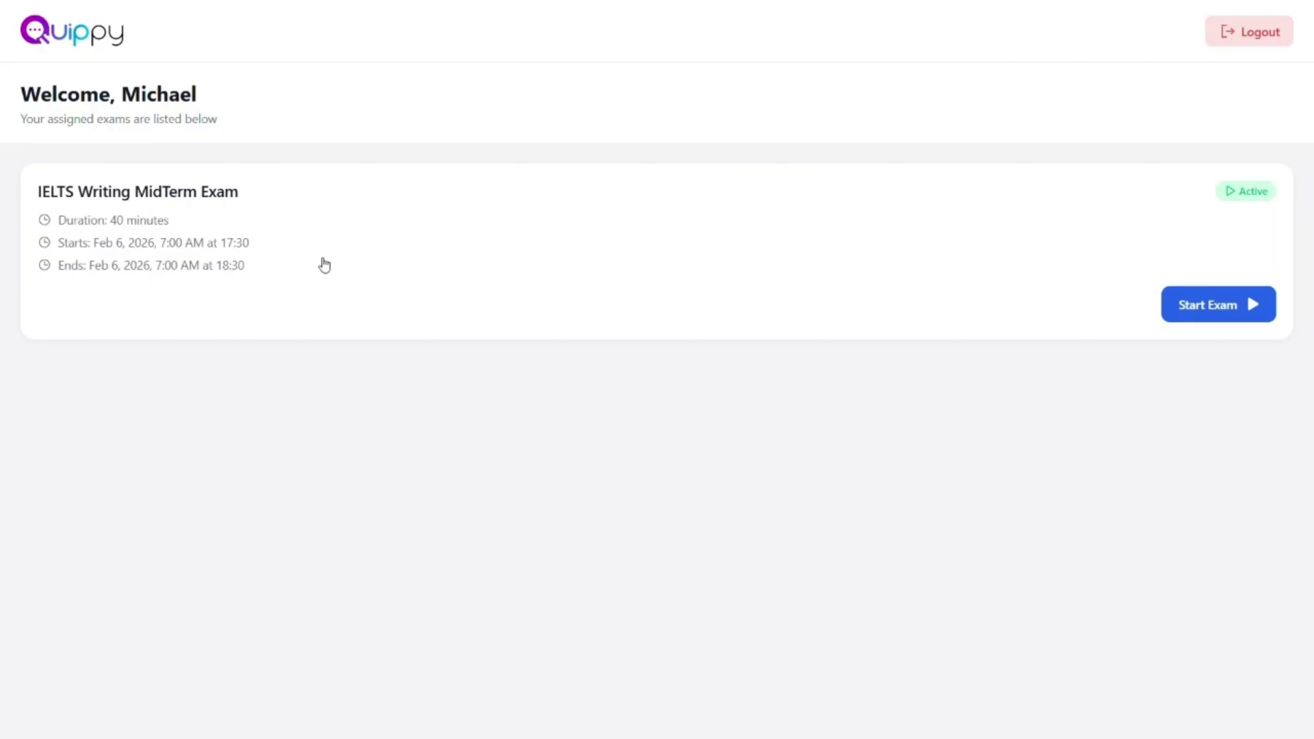
left_click(1215, 314)
Step: Accept the privacy policy and terms of use, pass the compatibility check, and grant microphone access
left_click(687, 677)
left_click(688, 681)
left_click(538, 439)
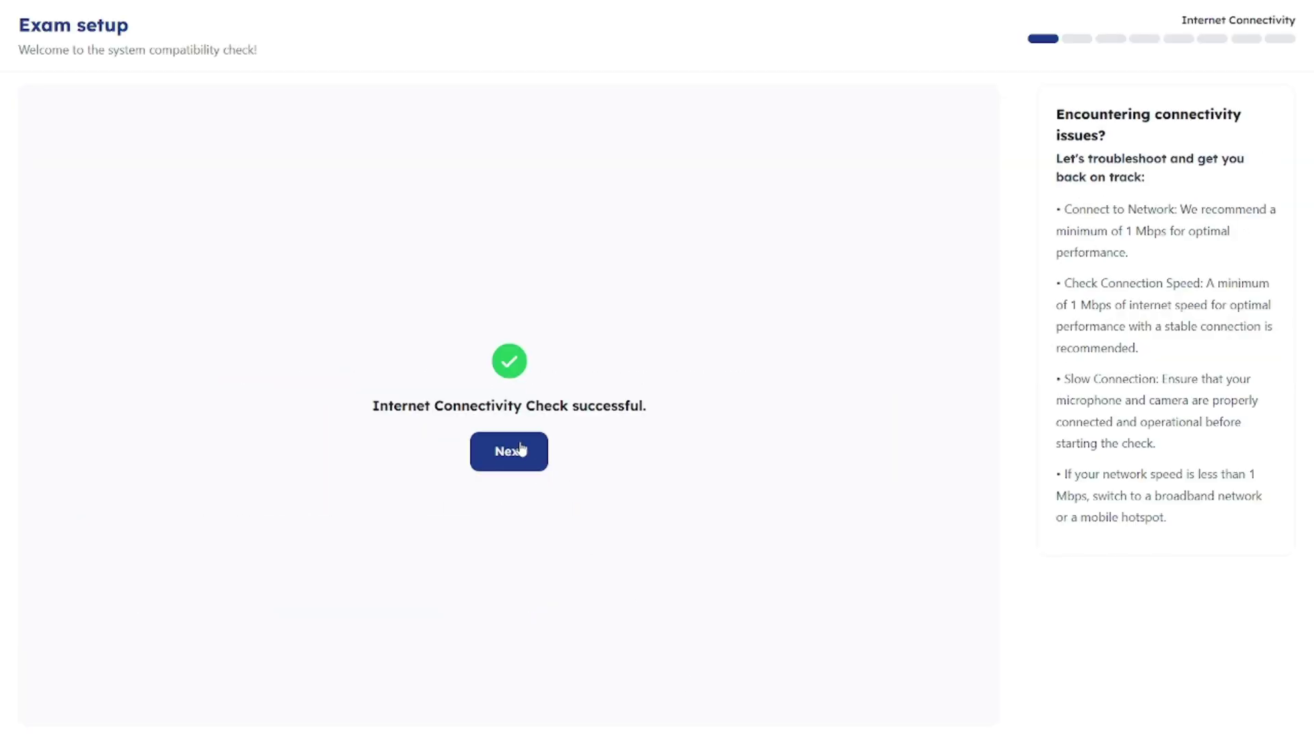
left_click(535, 467)
left_click(196, 253)
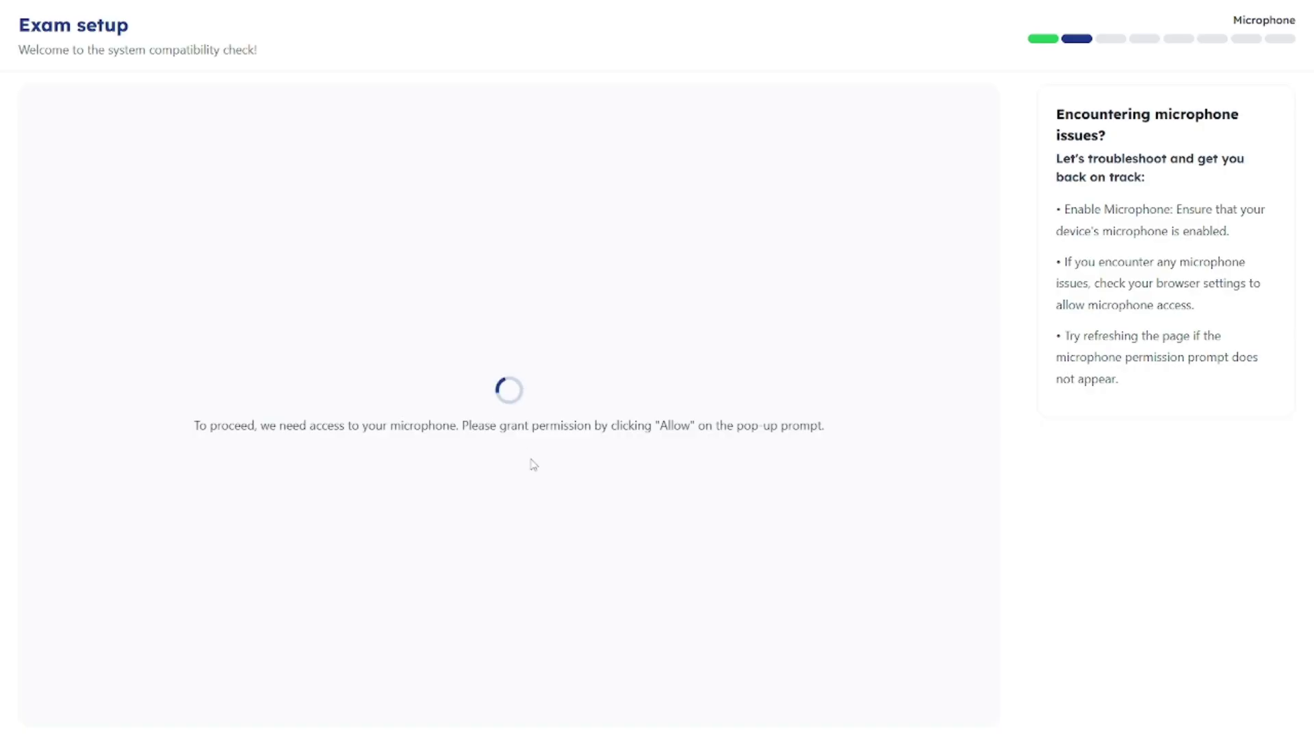
Step: Grant camera access, capture the ID card and face photos, and pass the surroundings check
left_click(160, 366)
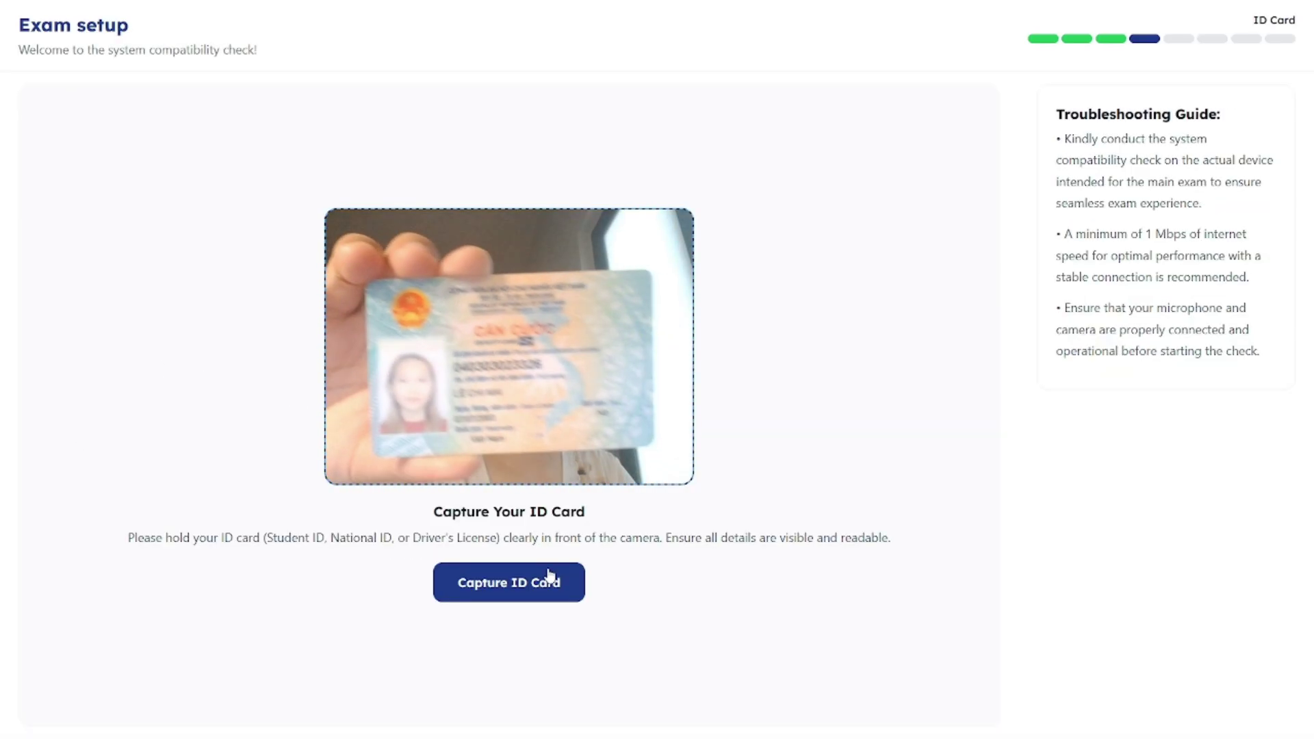
left_click(549, 575)
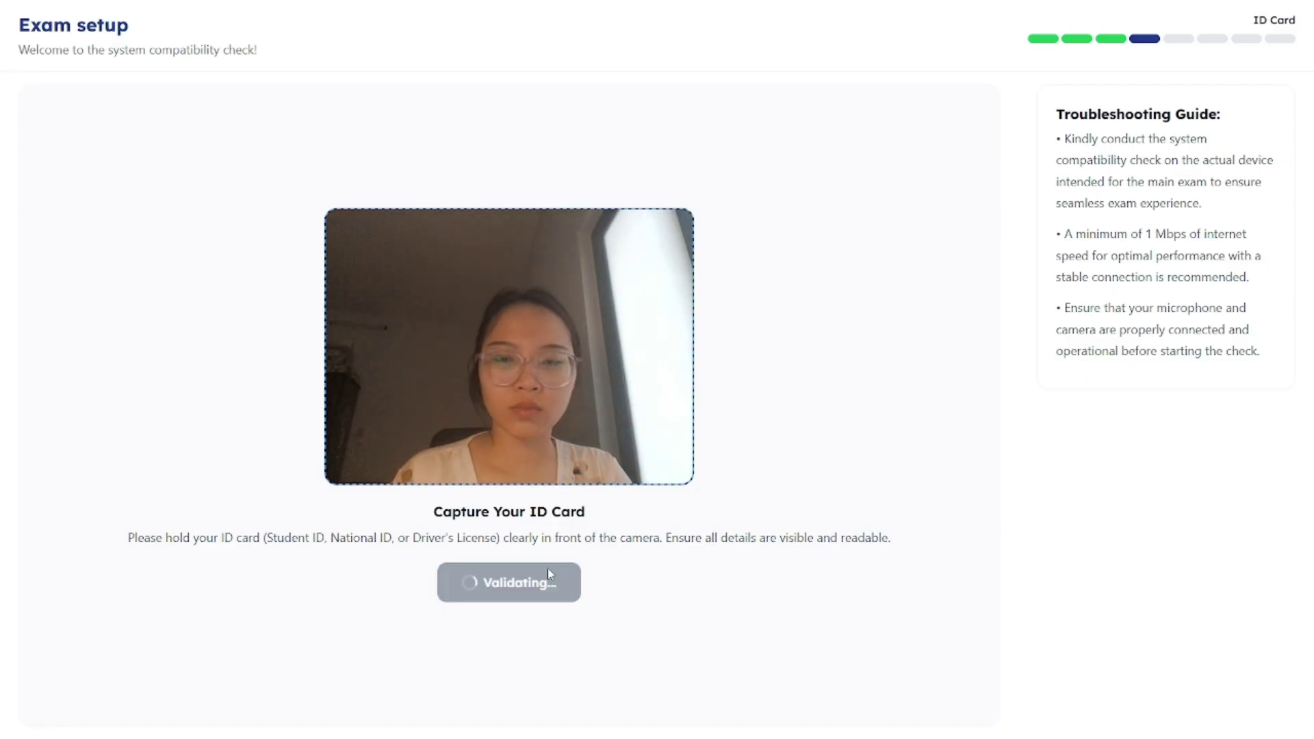
left_click(515, 647)
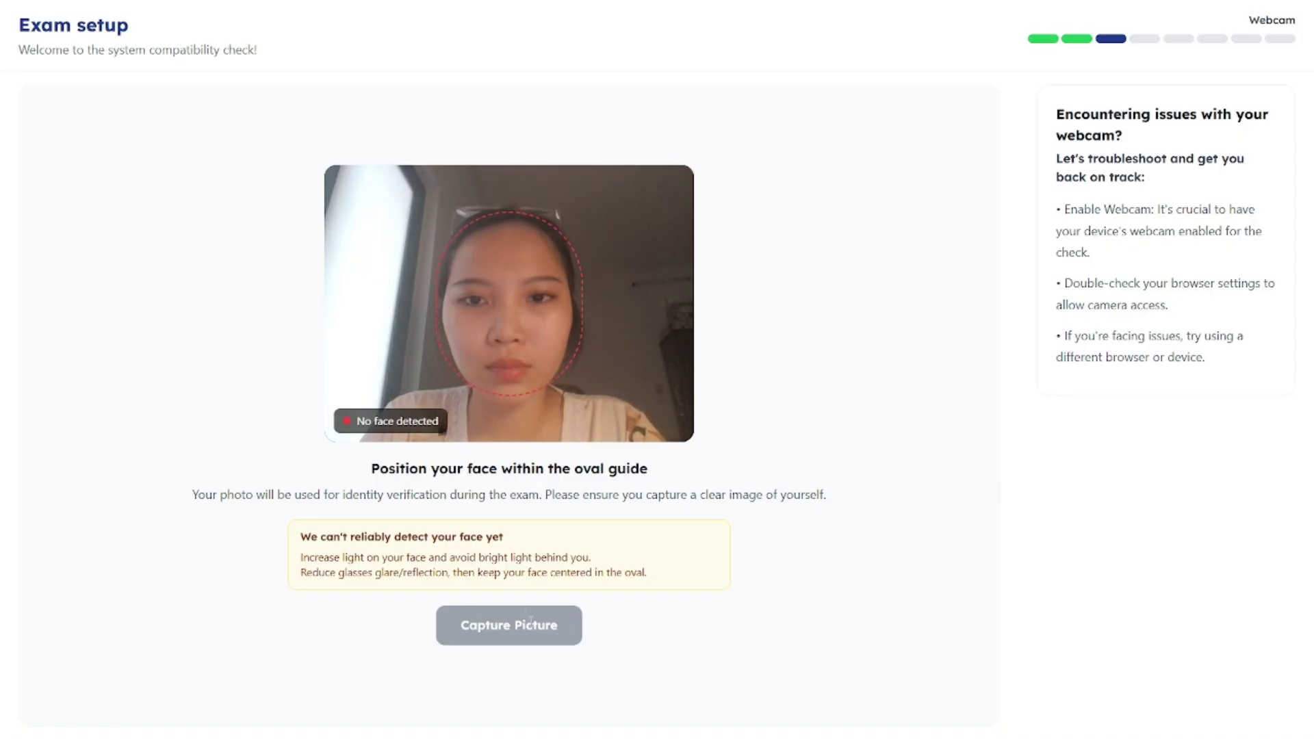
left_click(548, 600)
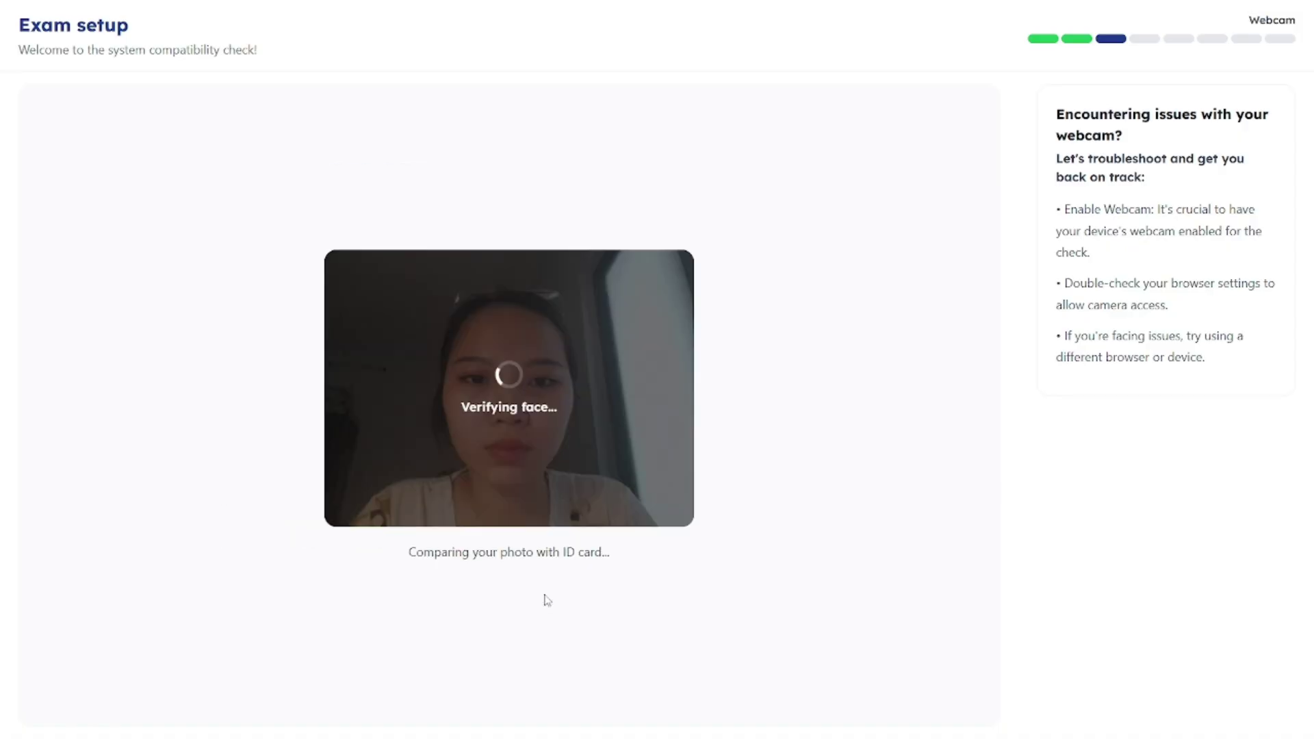
left_click(505, 593)
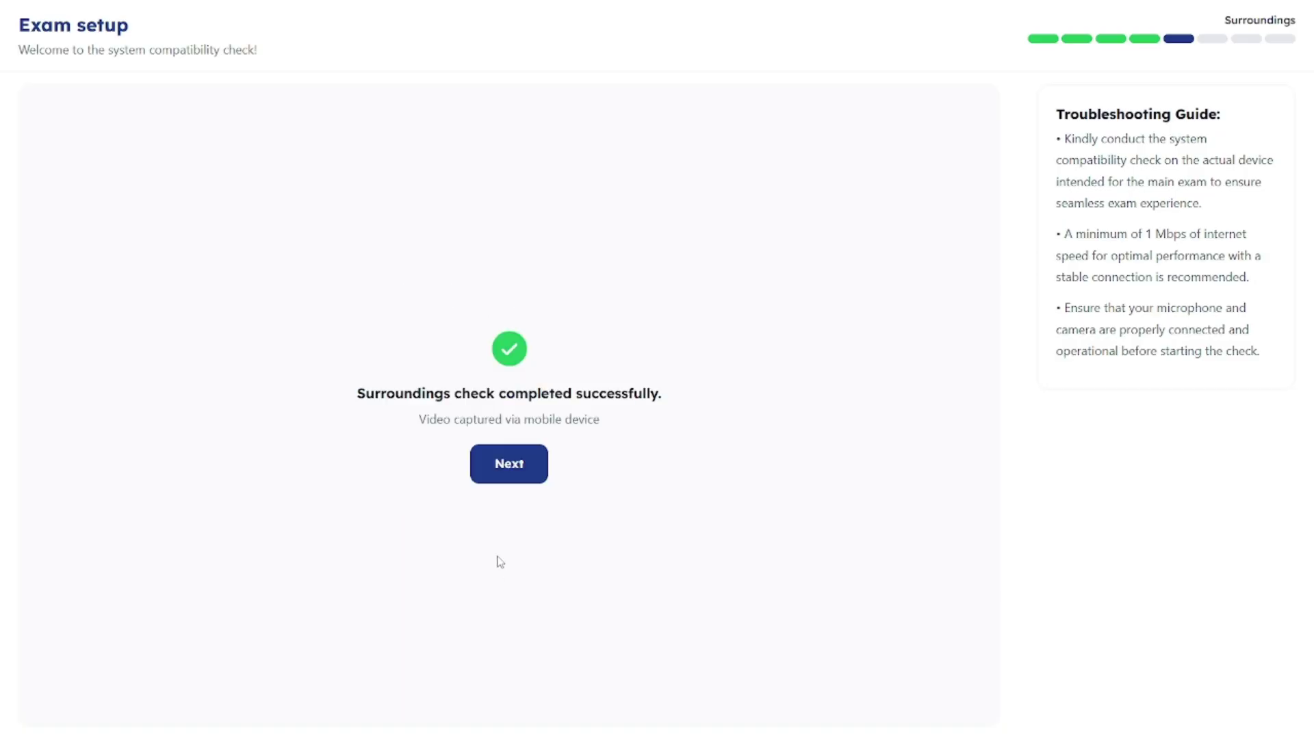
left_click(524, 480)
Step: Confirm the phone is put away and share the entire screen
left_click(487, 506)
left_click(526, 557)
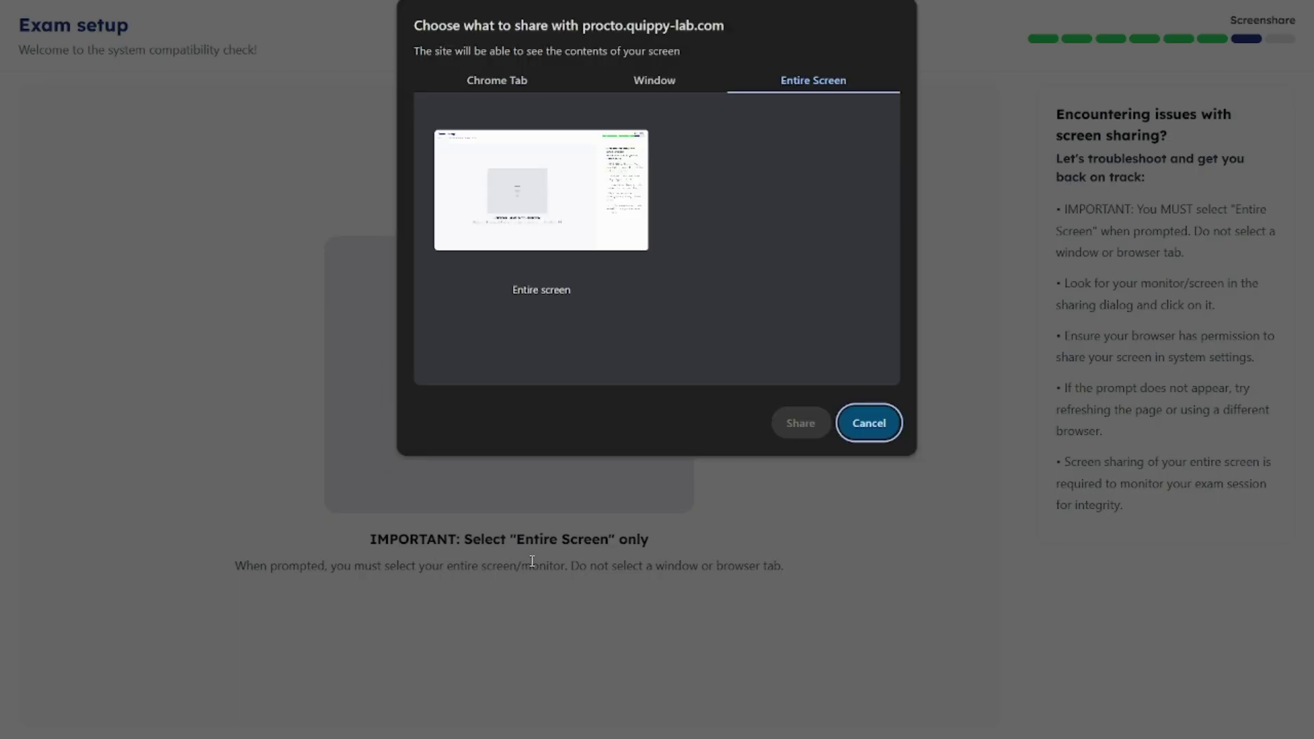
left_click(573, 213)
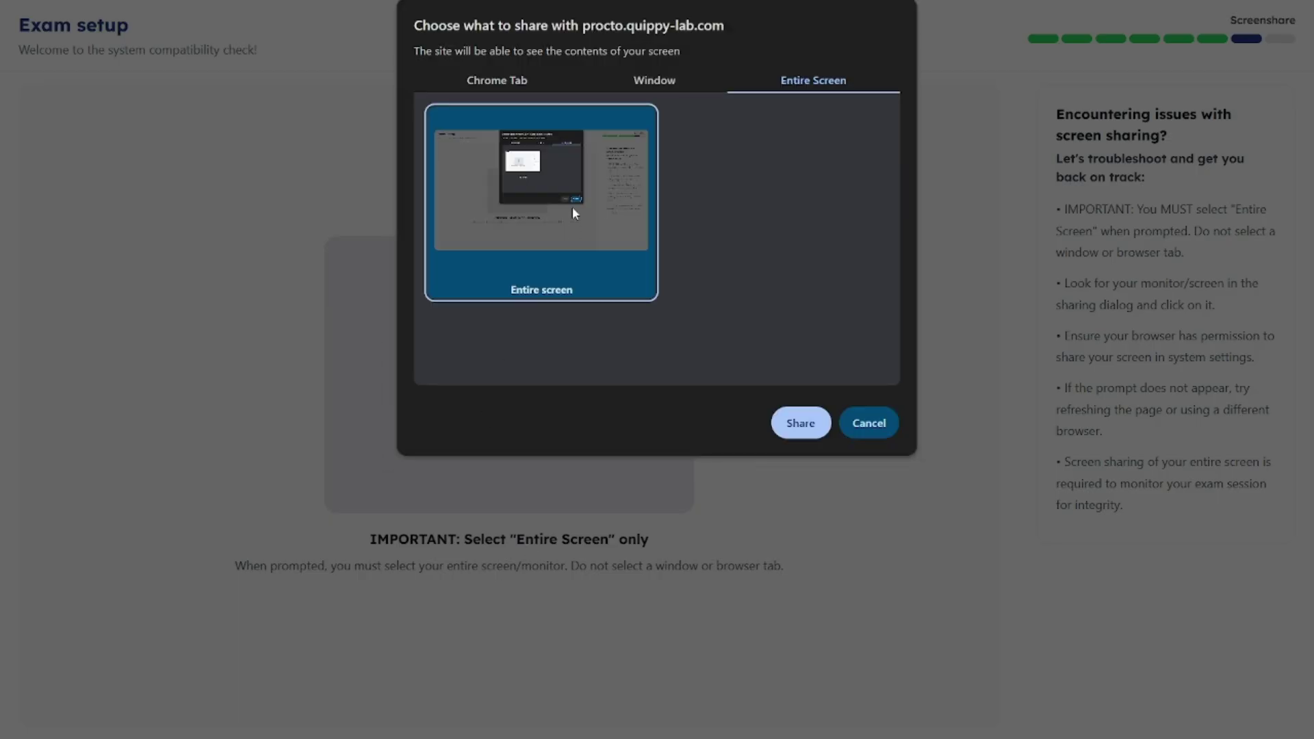
left_click(800, 424)
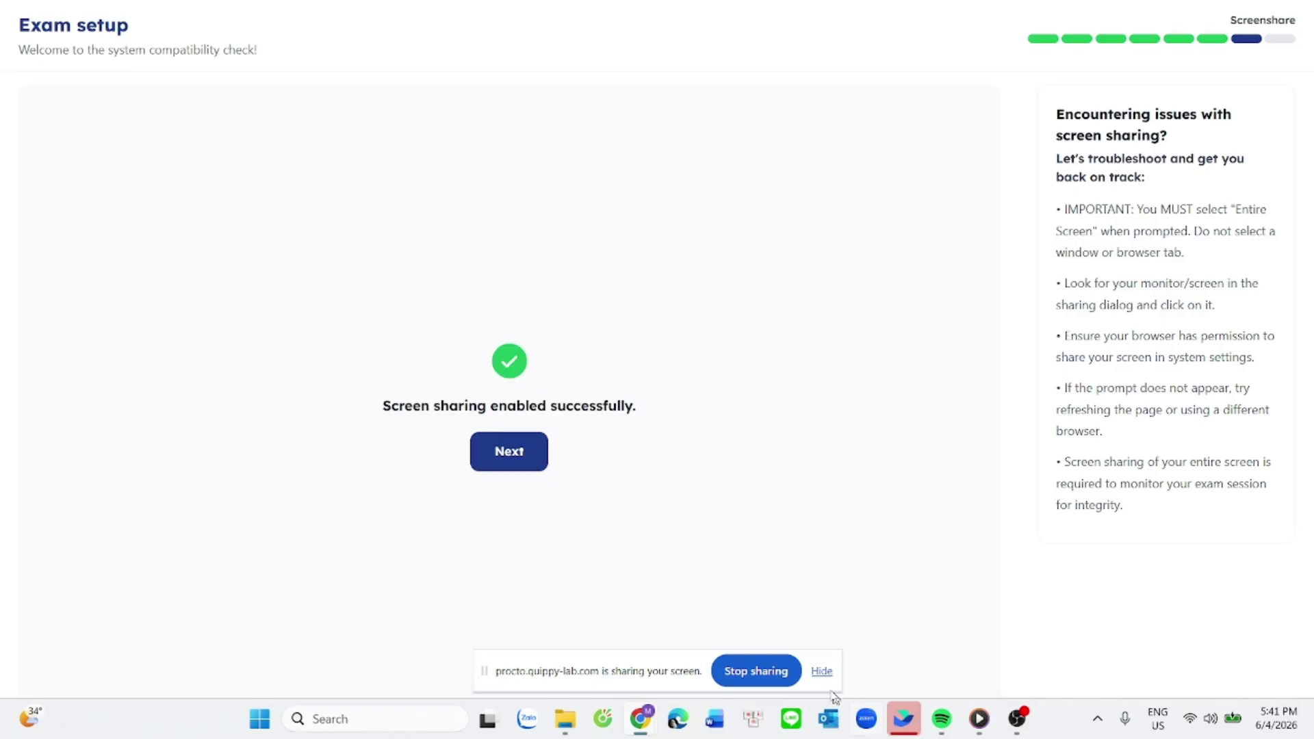
Step: Pass the AI face liveness verification and proceed to the examination instructions
left_click(513, 446)
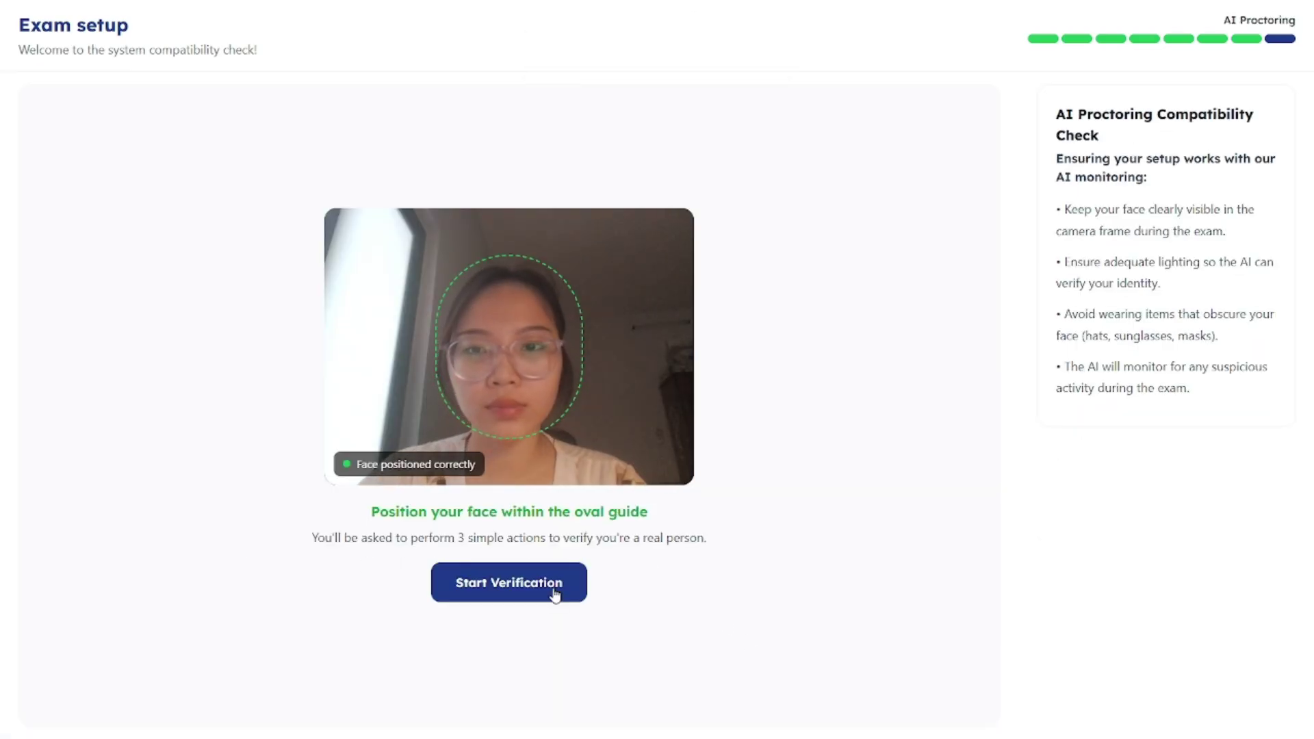
left_click(555, 592)
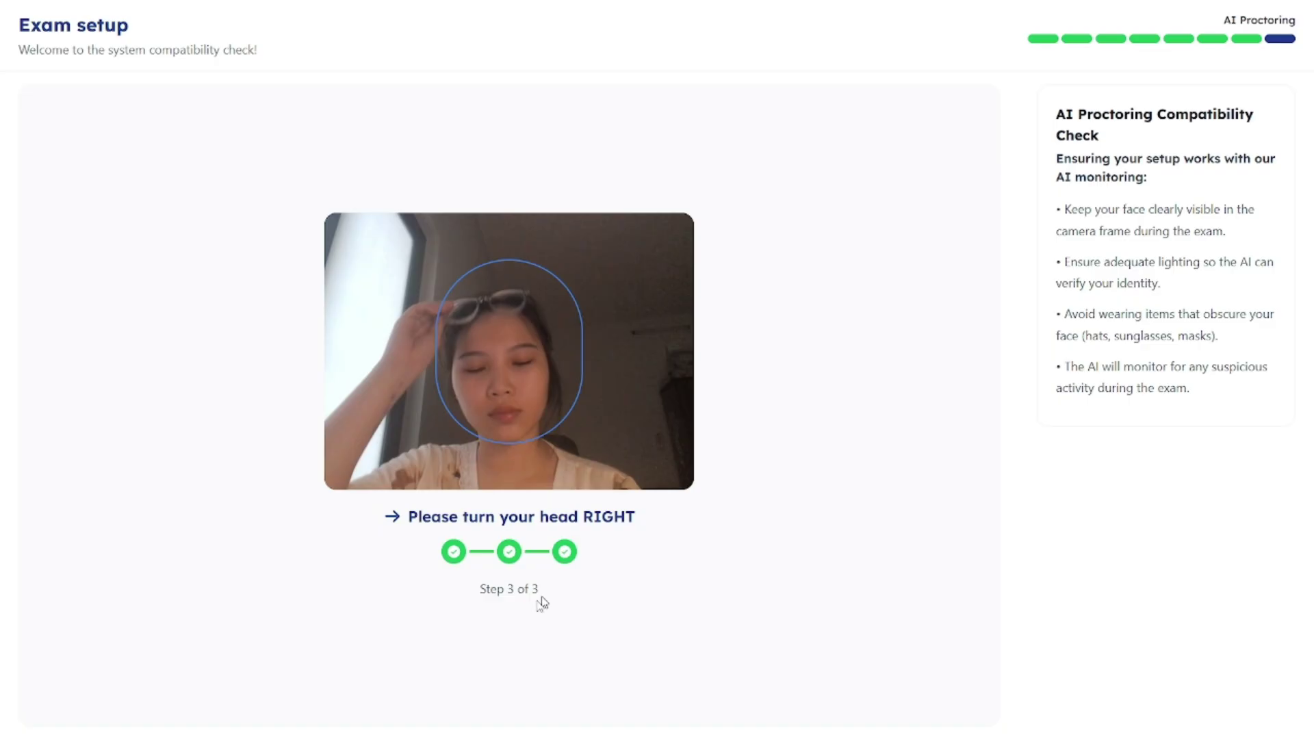
left_click(538, 515)
left_click(536, 483)
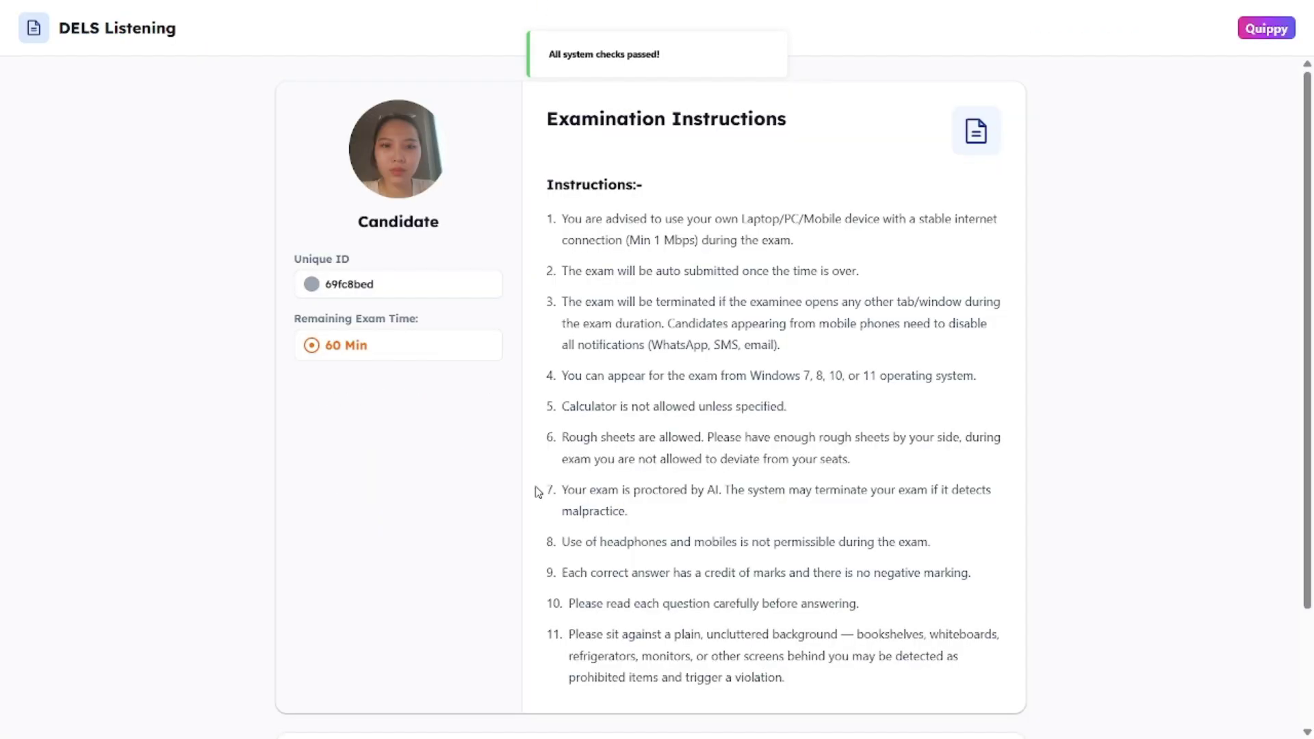
scroll(523, 587, "down", 3)
Step: Agree to the instructions, begin the DELS Listening exam, and browse the Section A questions
left_click(516, 620)
left_click(530, 663)
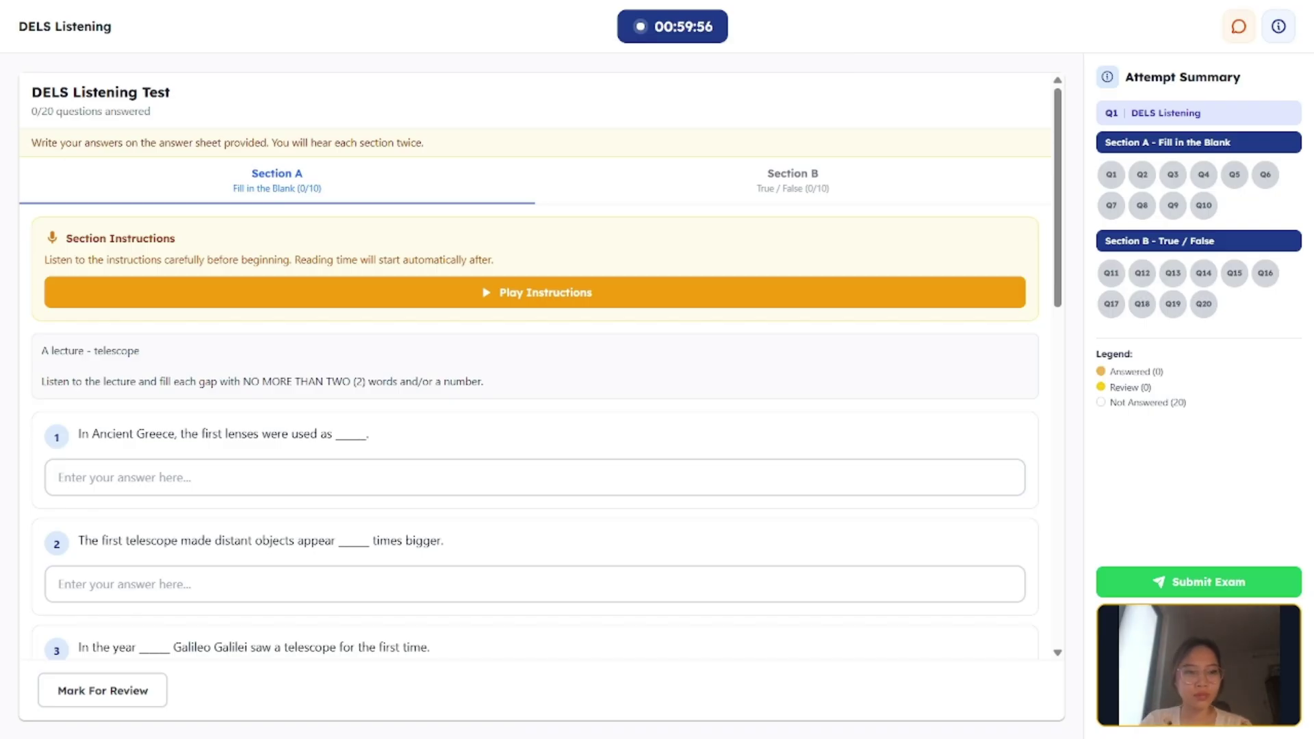
scroll(540, 363, "down", 5)
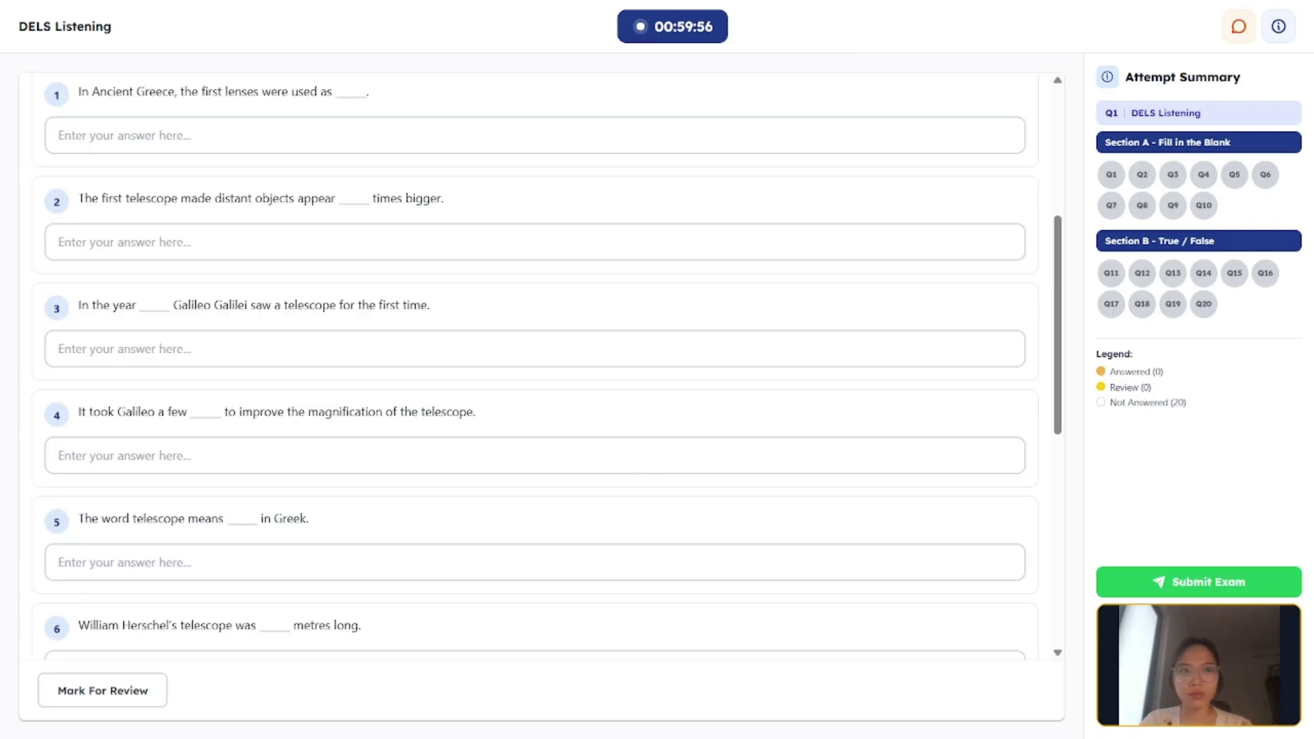
scroll(646, 469, "down", 8)
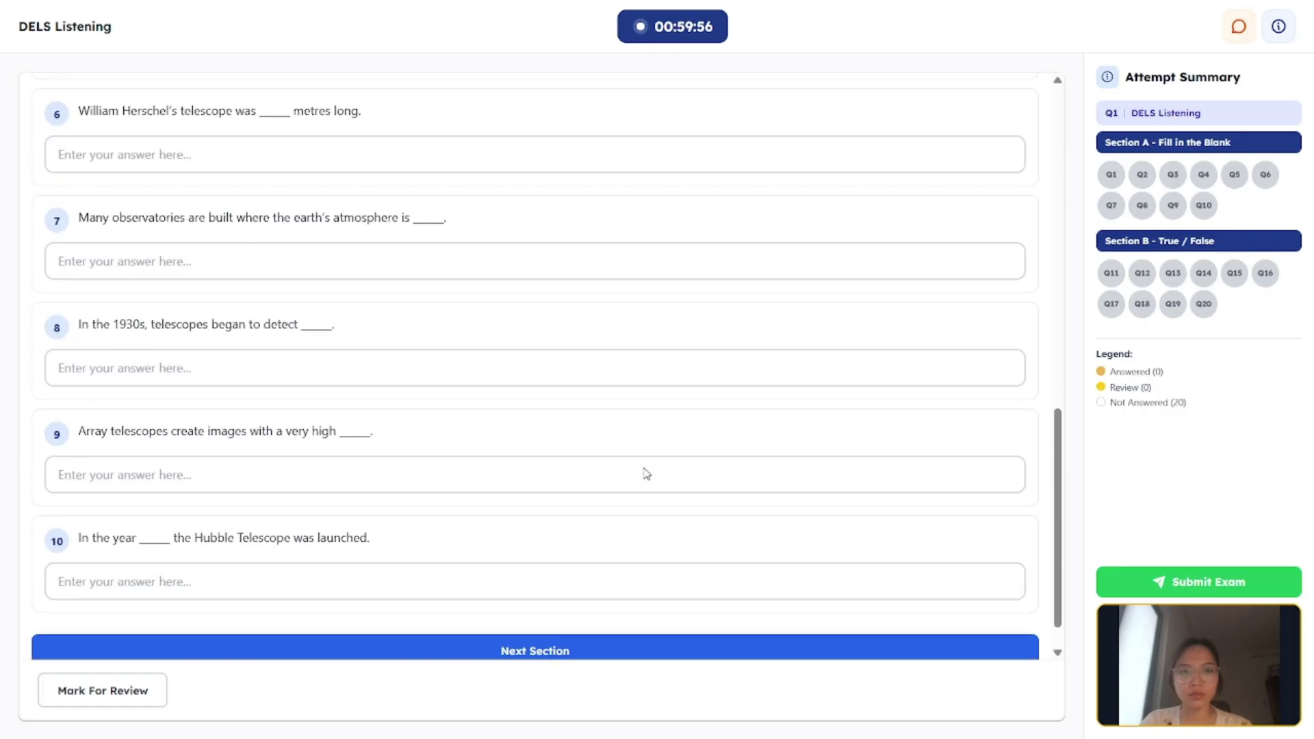
scroll(646, 471, "up", 12)
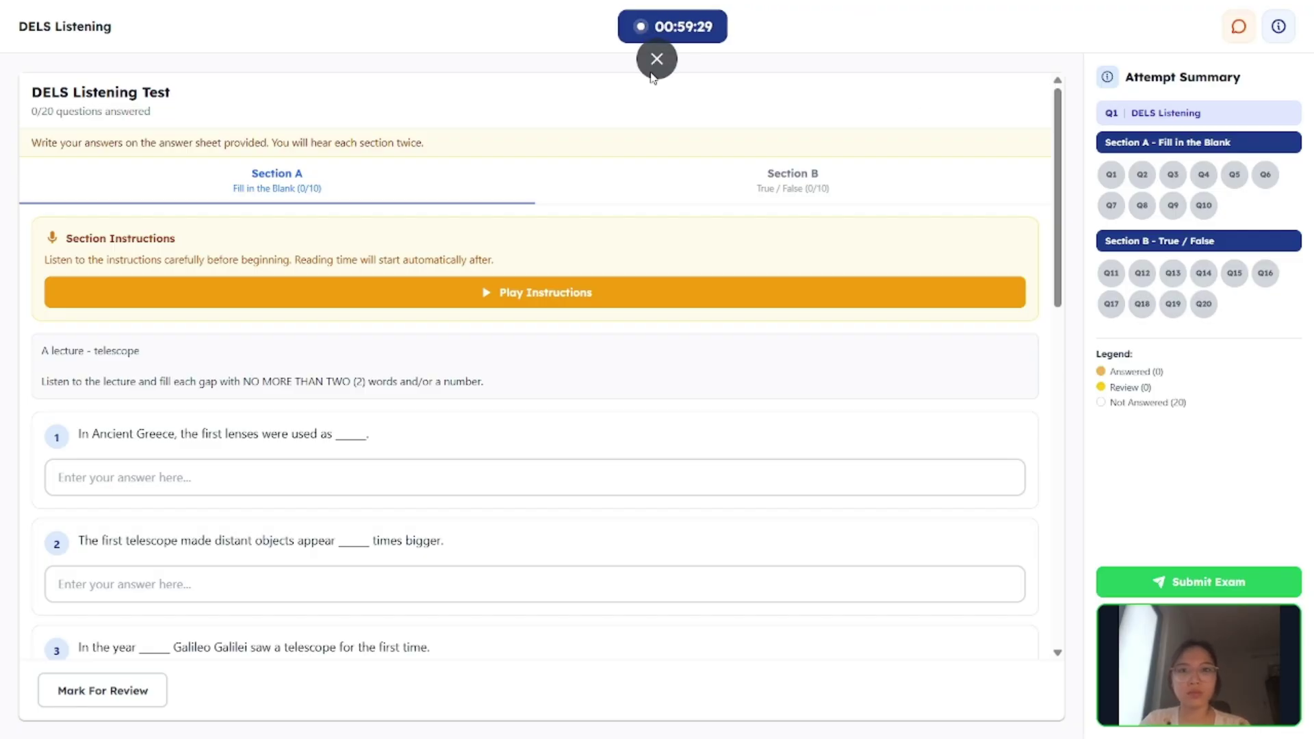
Step: Exit full-screen mode, then return the exam to full screen
left_click(657, 59)
left_click(687, 454)
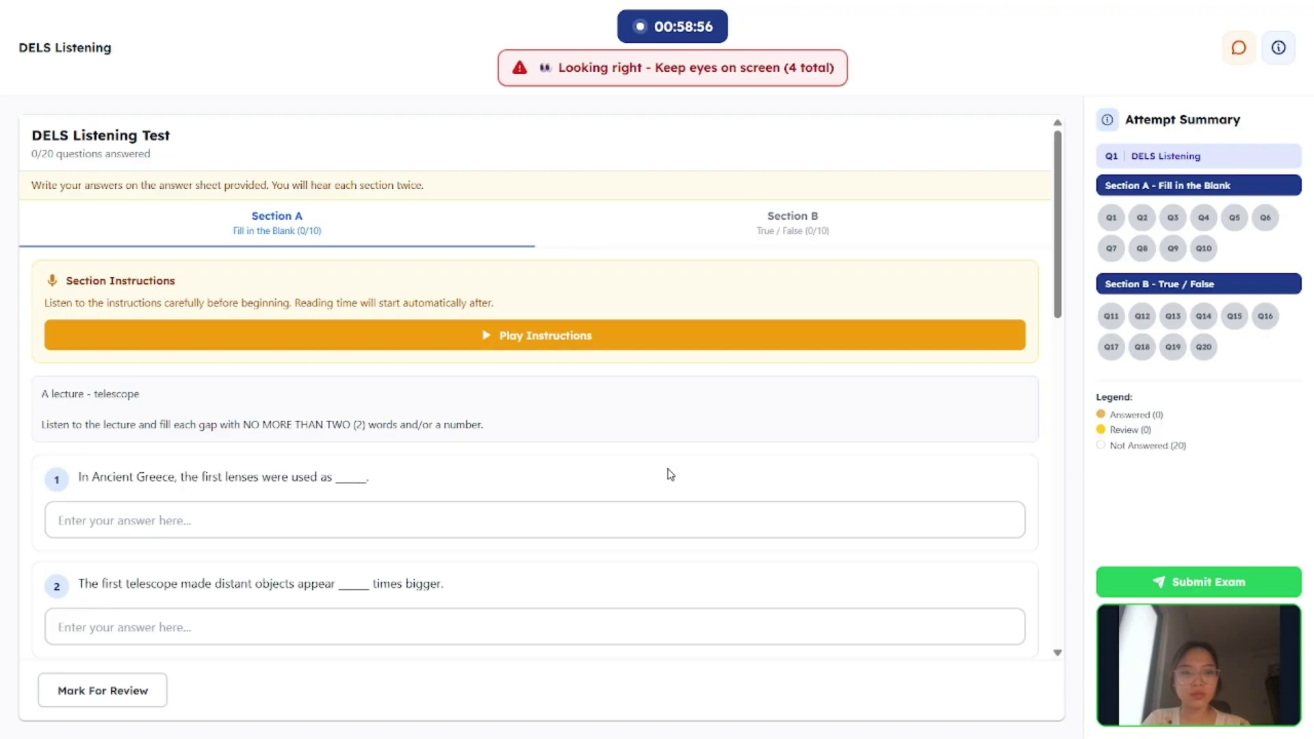
Step: Leave full screen a second time and restore it from the Full Screen Required page
left_click(655, 60)
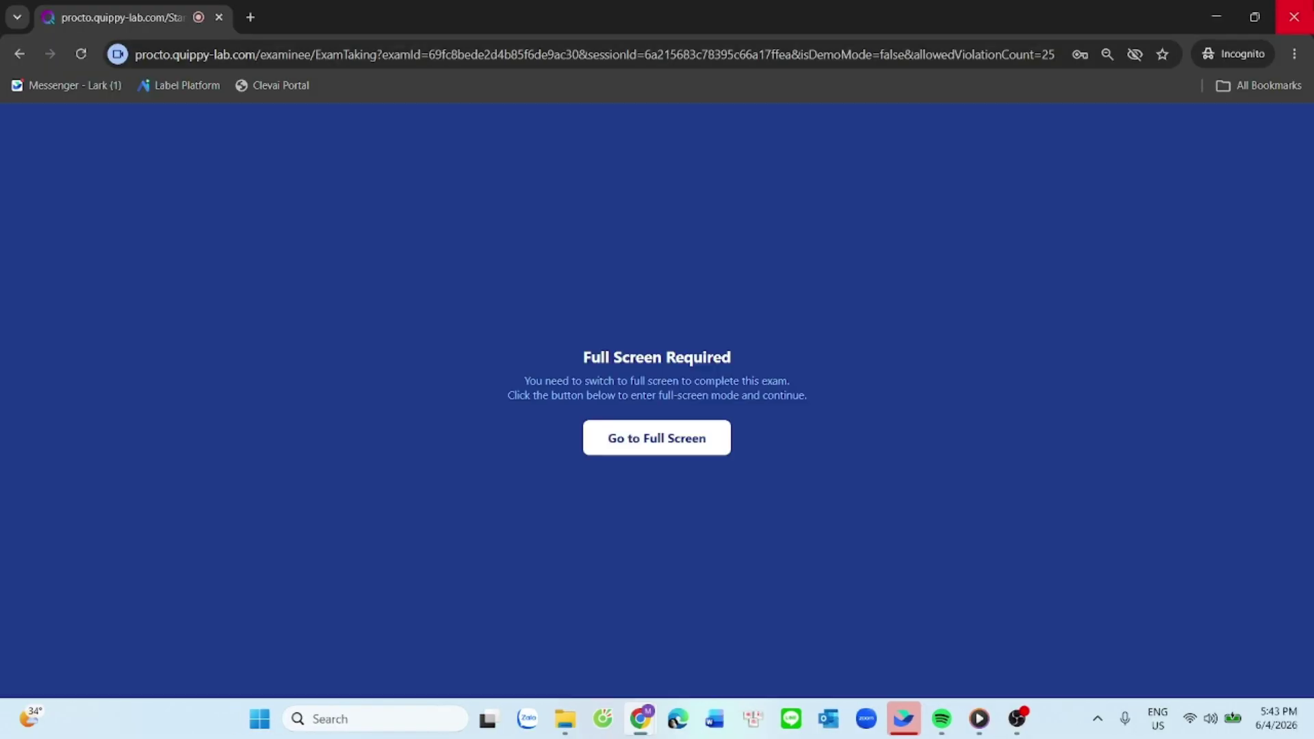
left_click(628, 436)
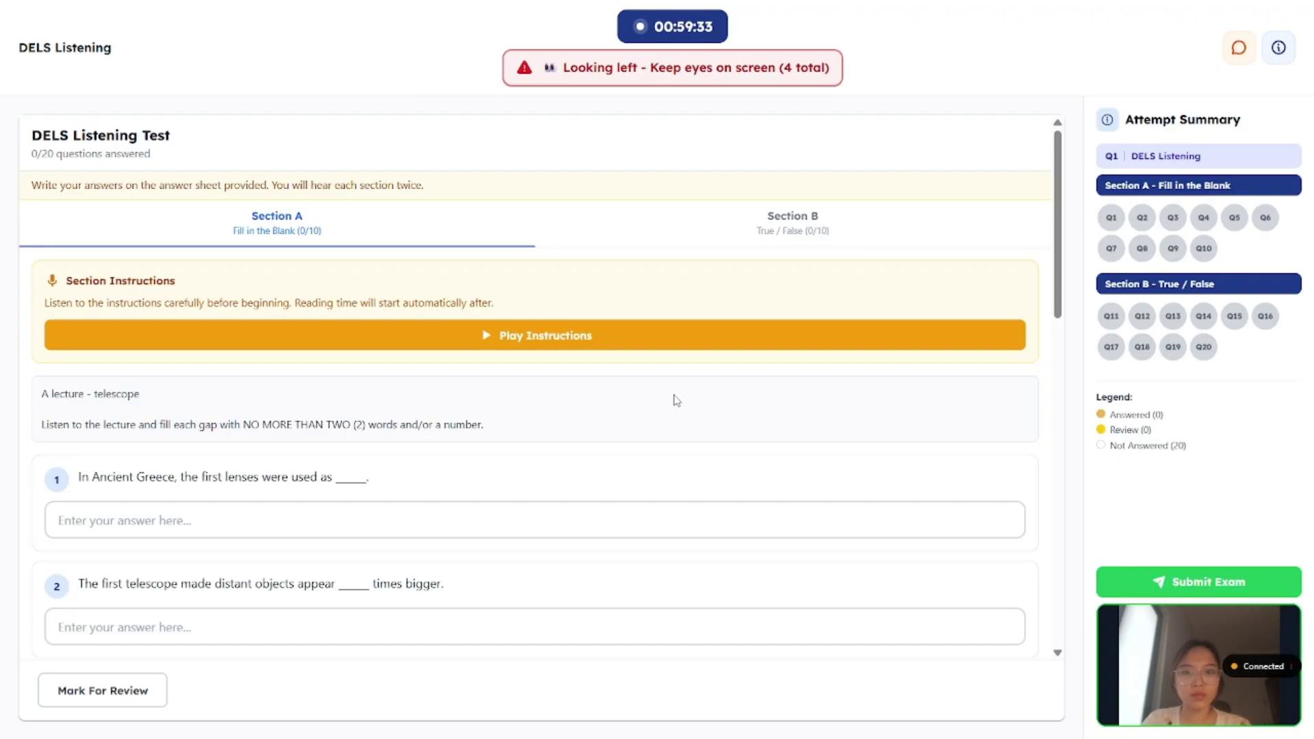
Step: In Section B, answer Q11–Q12 TRUE and Q13–Q16 FALSE
scroll(653, 412, "down", 3)
scroll(652, 342, "up", 2)
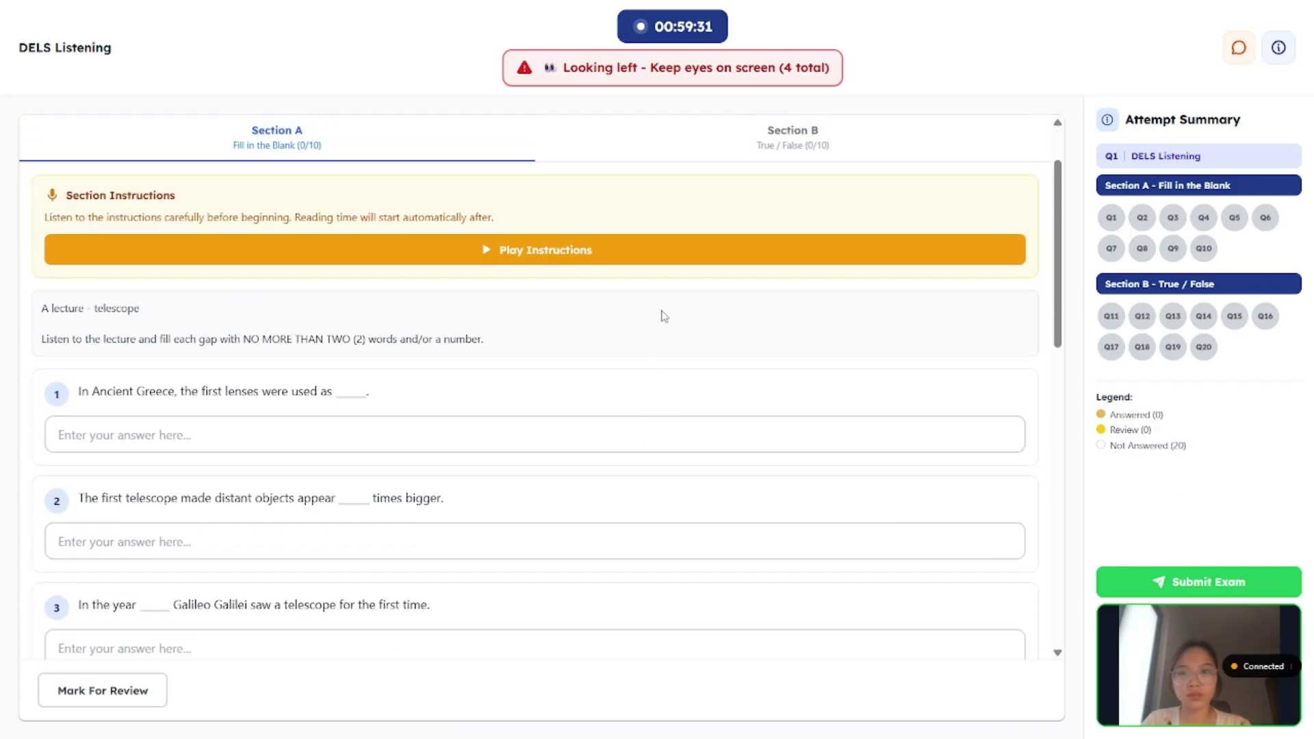
left_click(786, 158)
scroll(349, 332, "down", 3)
left_click(352, 272)
left_click(364, 384)
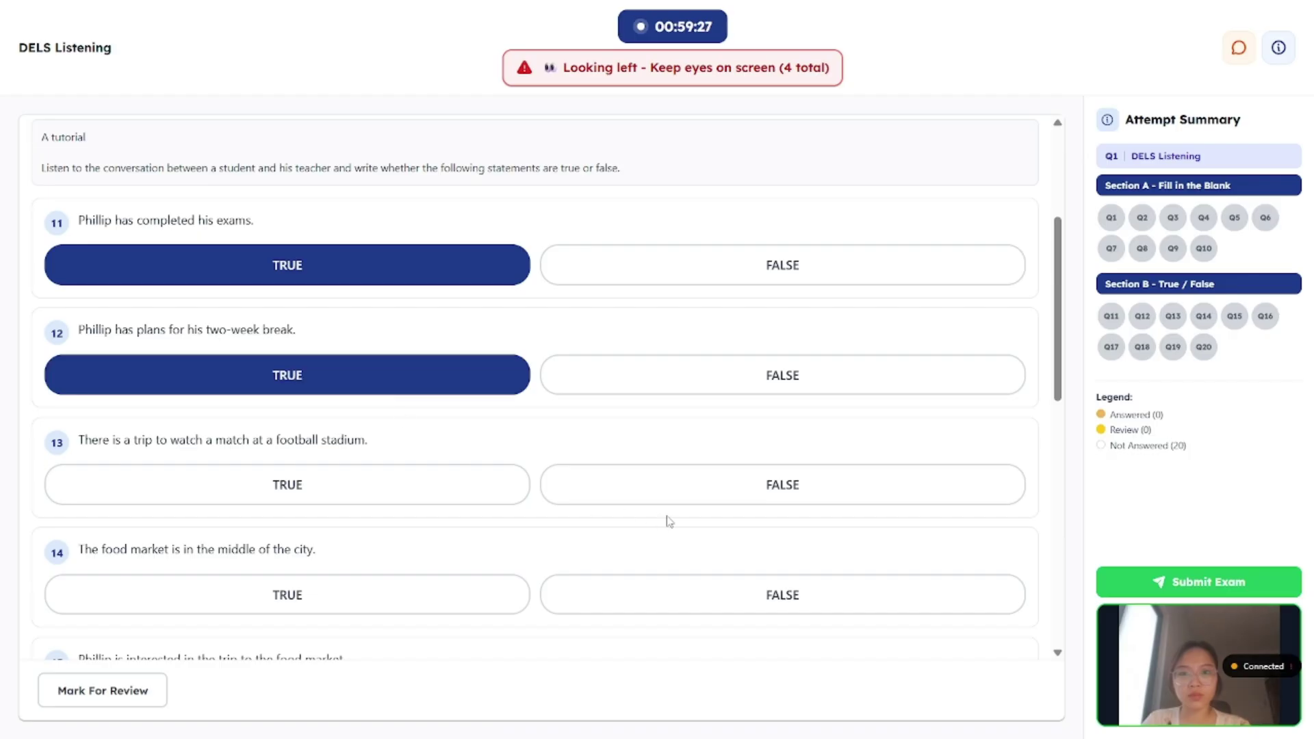
left_click(695, 505)
left_click(710, 593)
scroll(698, 574, "down", 5)
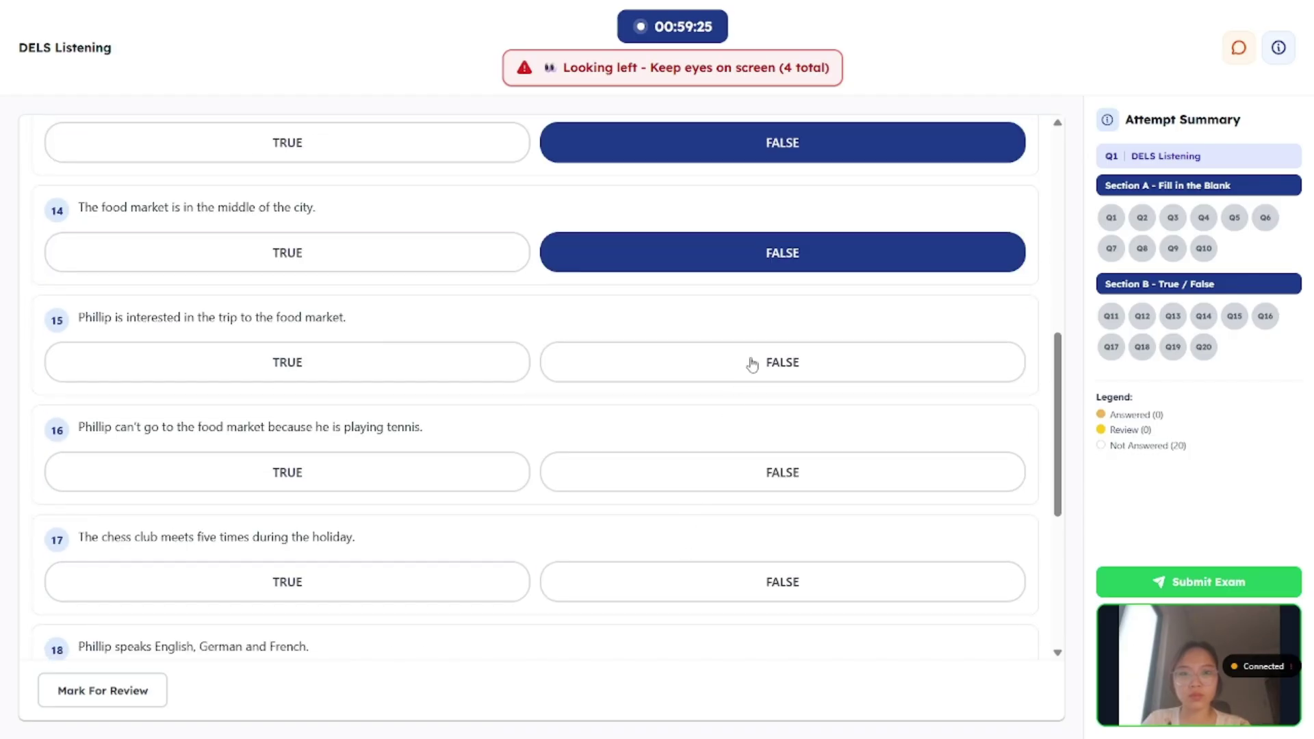
left_click(751, 363)
left_click(746, 473)
Step: Answer Q17 FALSE and Q18–Q20 TRUE, then request exam submission
scroll(746, 473, "down", 5)
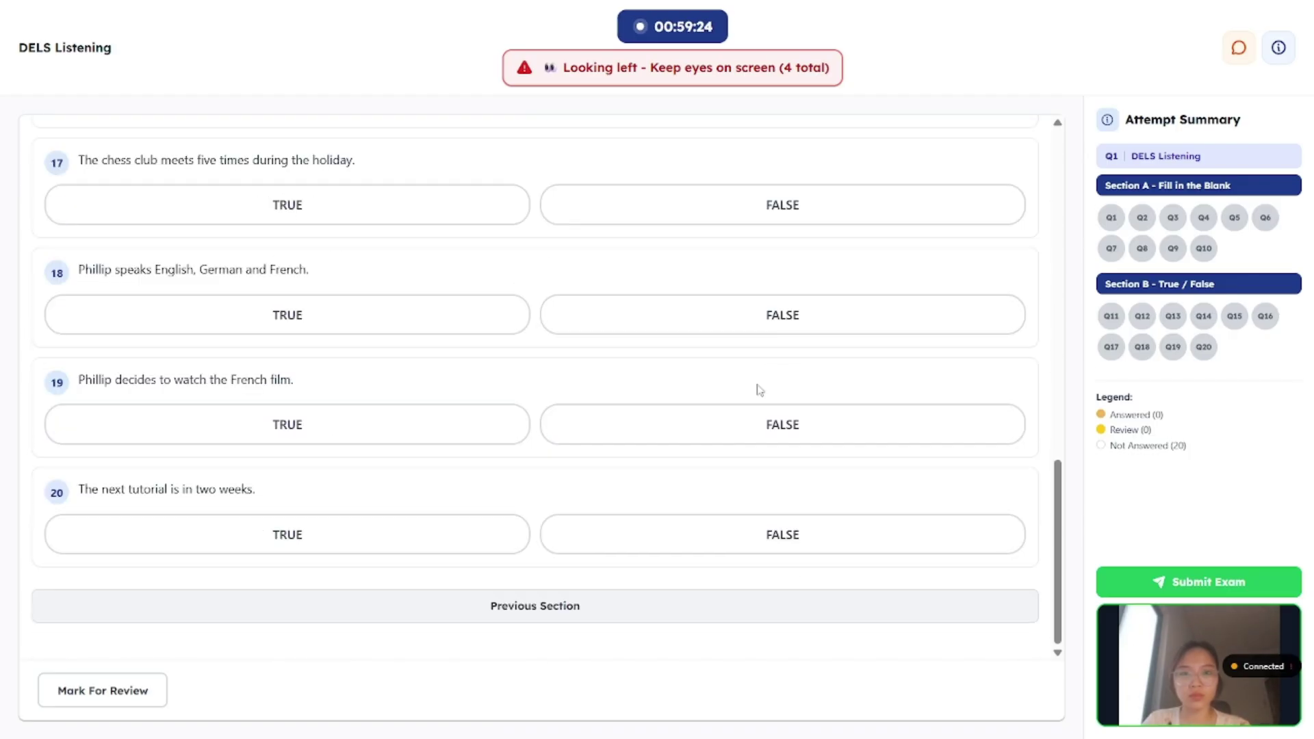
left_click(799, 214)
left_click(466, 327)
left_click(397, 431)
left_click(383, 541)
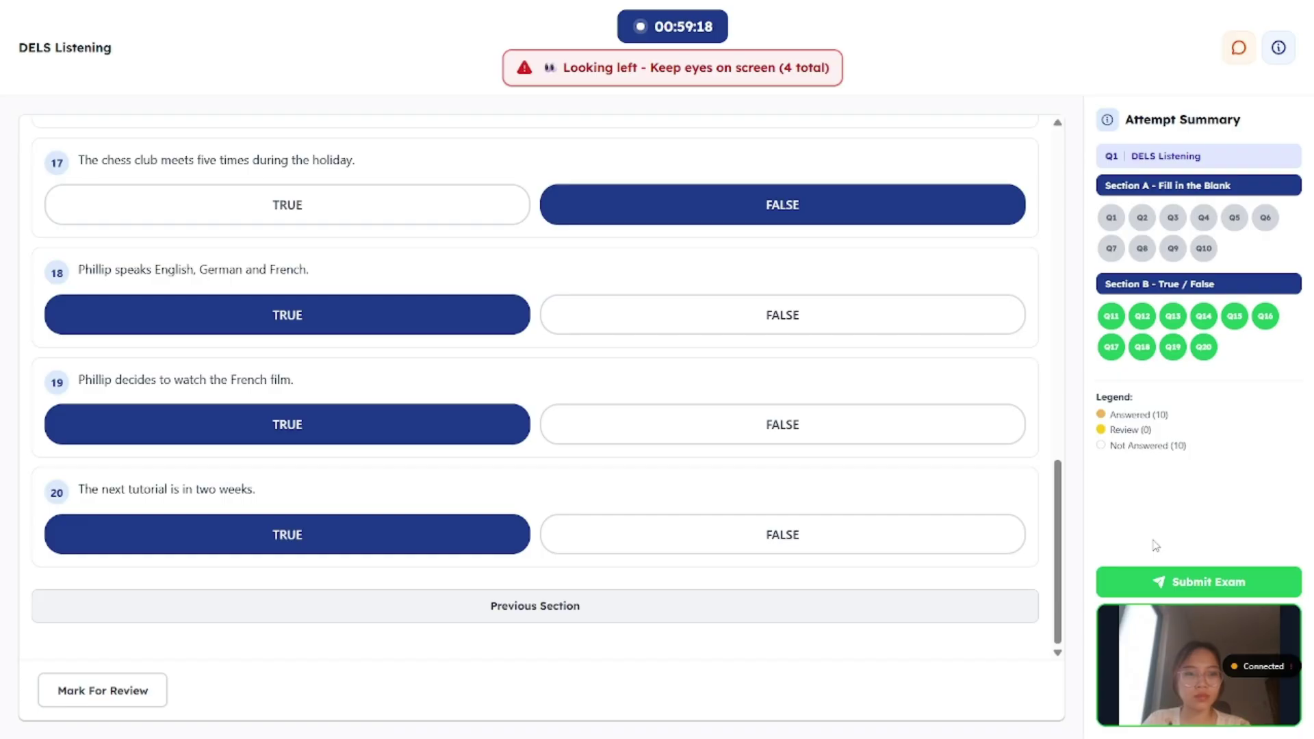
left_click(1158, 580)
Step: Confirm submission, then expand the 4/20 candidate's attempt in Exam Reports
left_click(762, 488)
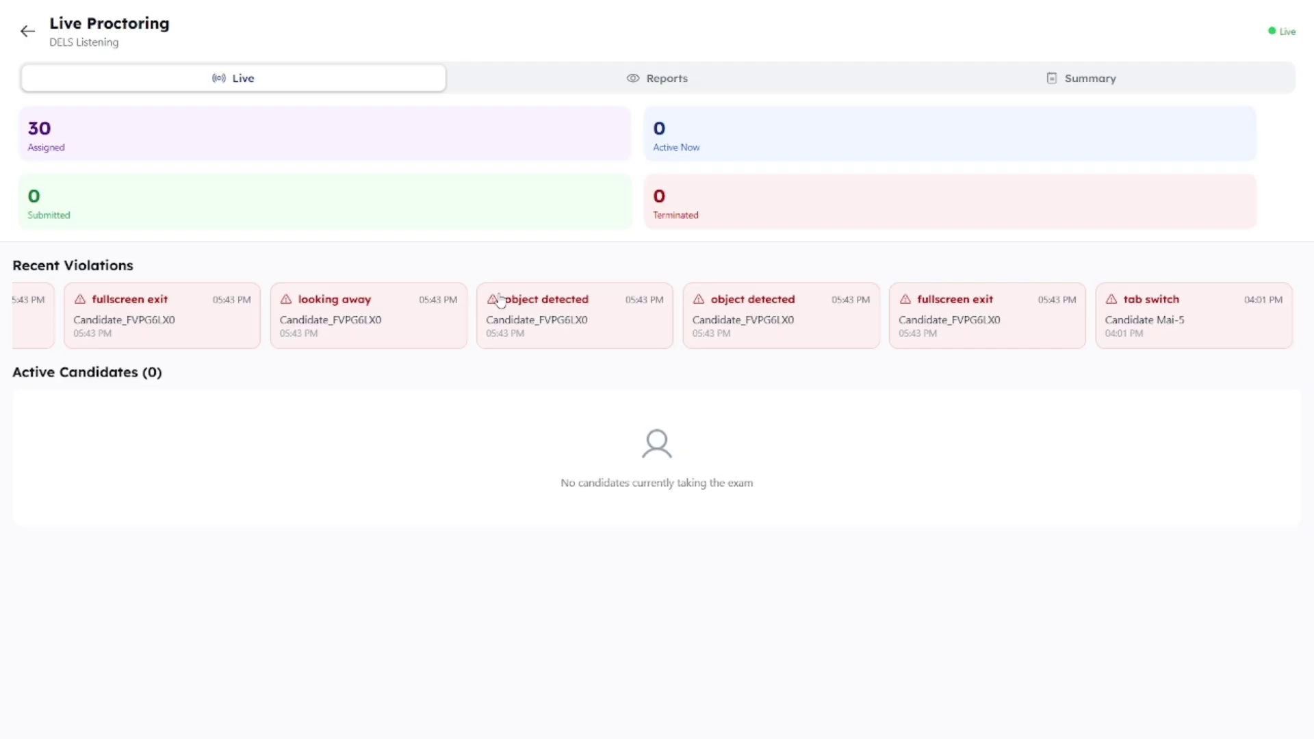
left_click(604, 90)
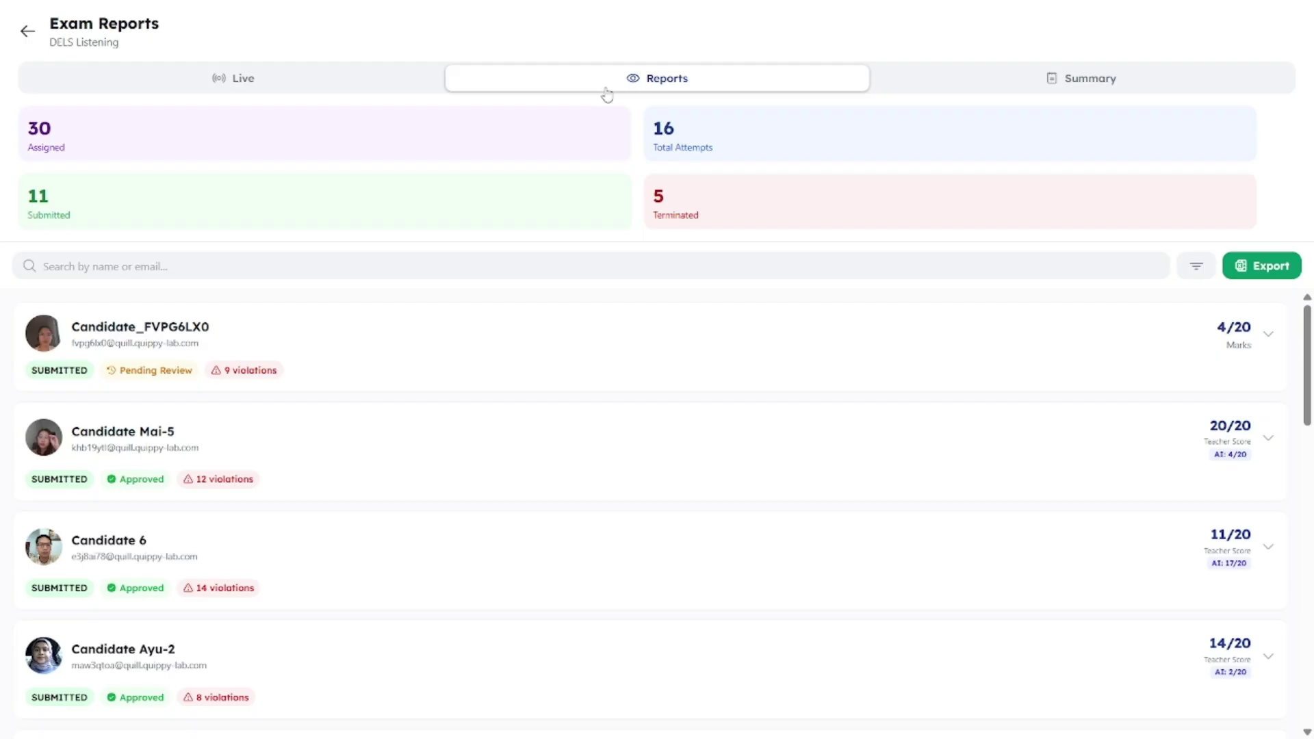
left_click(752, 335)
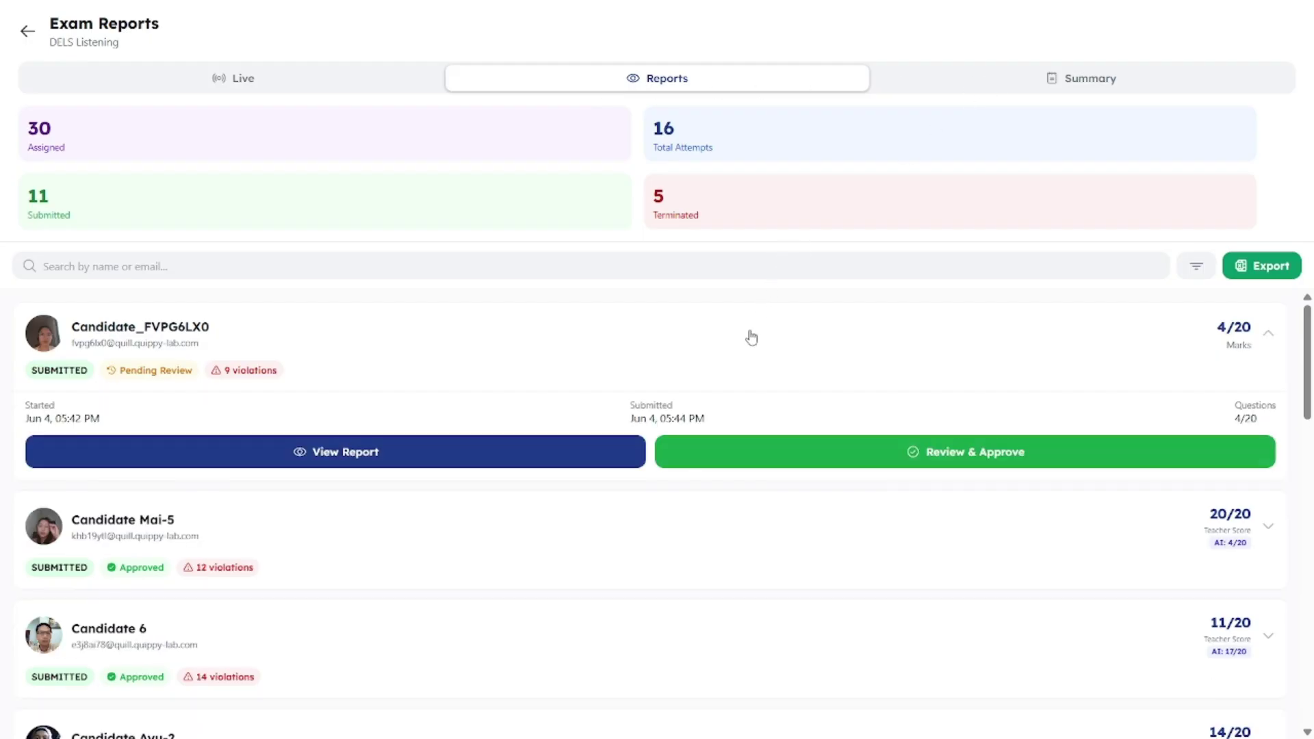
Step: Open the candidate's full report and review the Q&A and Violations tabs
left_click(551, 457)
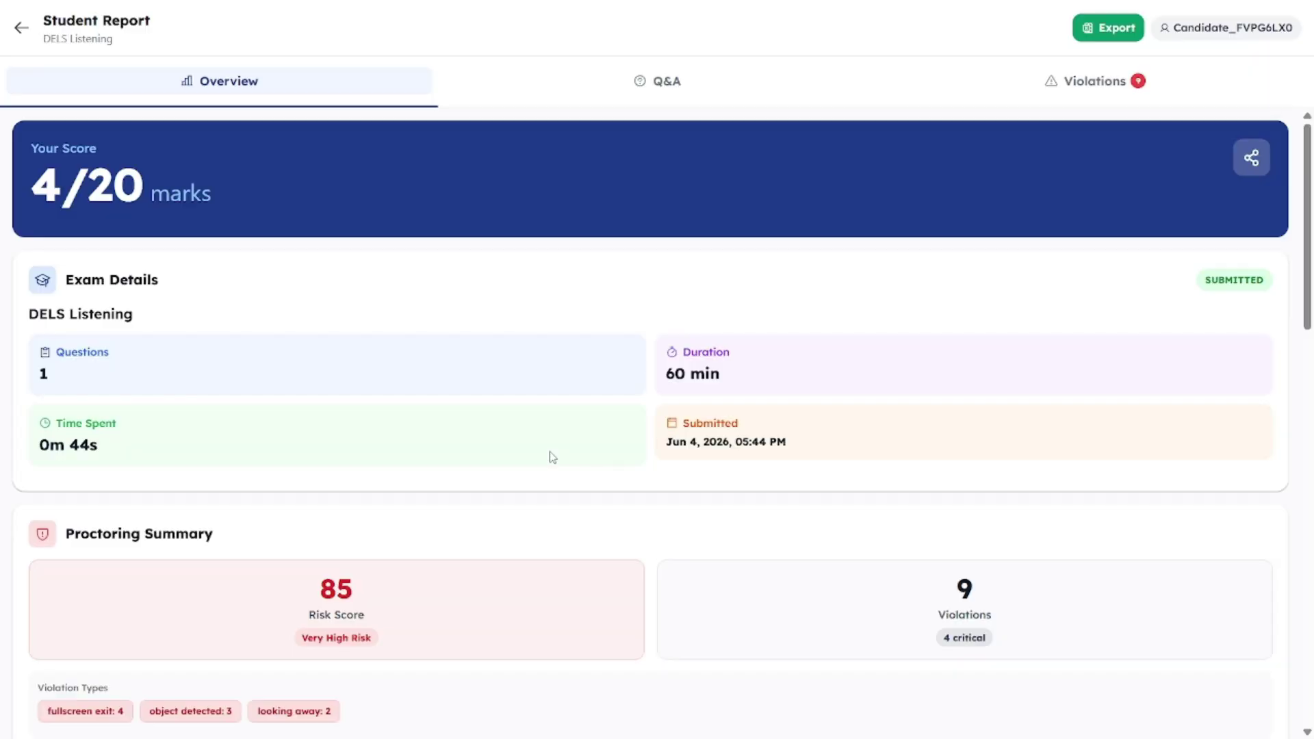
left_click(666, 96)
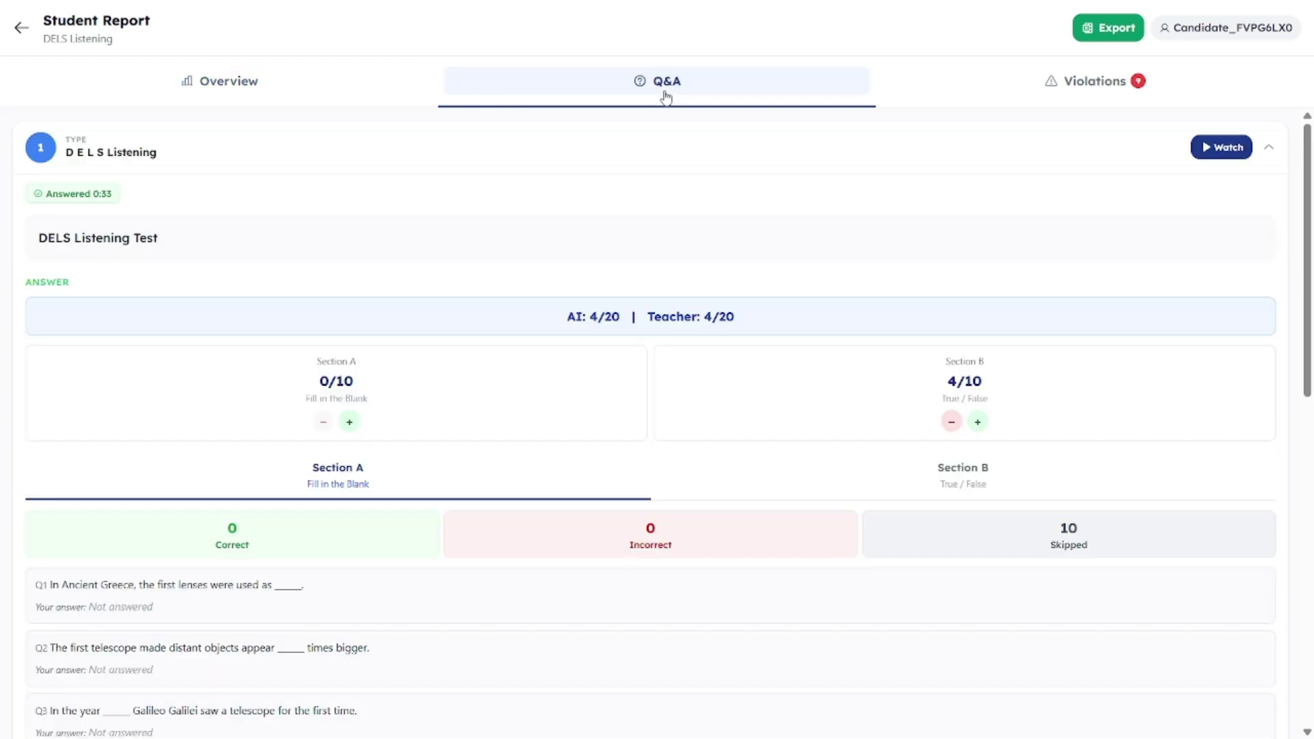
left_click(1005, 85)
scroll(780, 261, "down", 5)
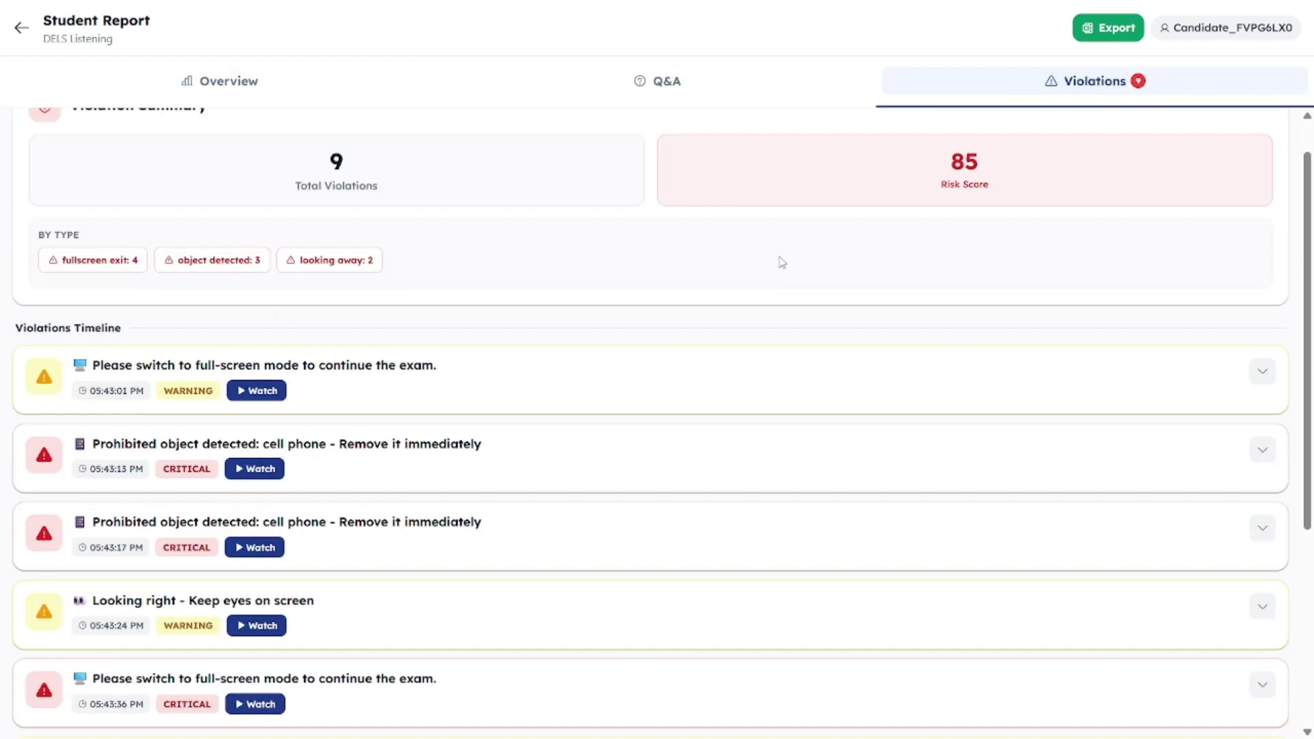
scroll(781, 263, "down", 1)
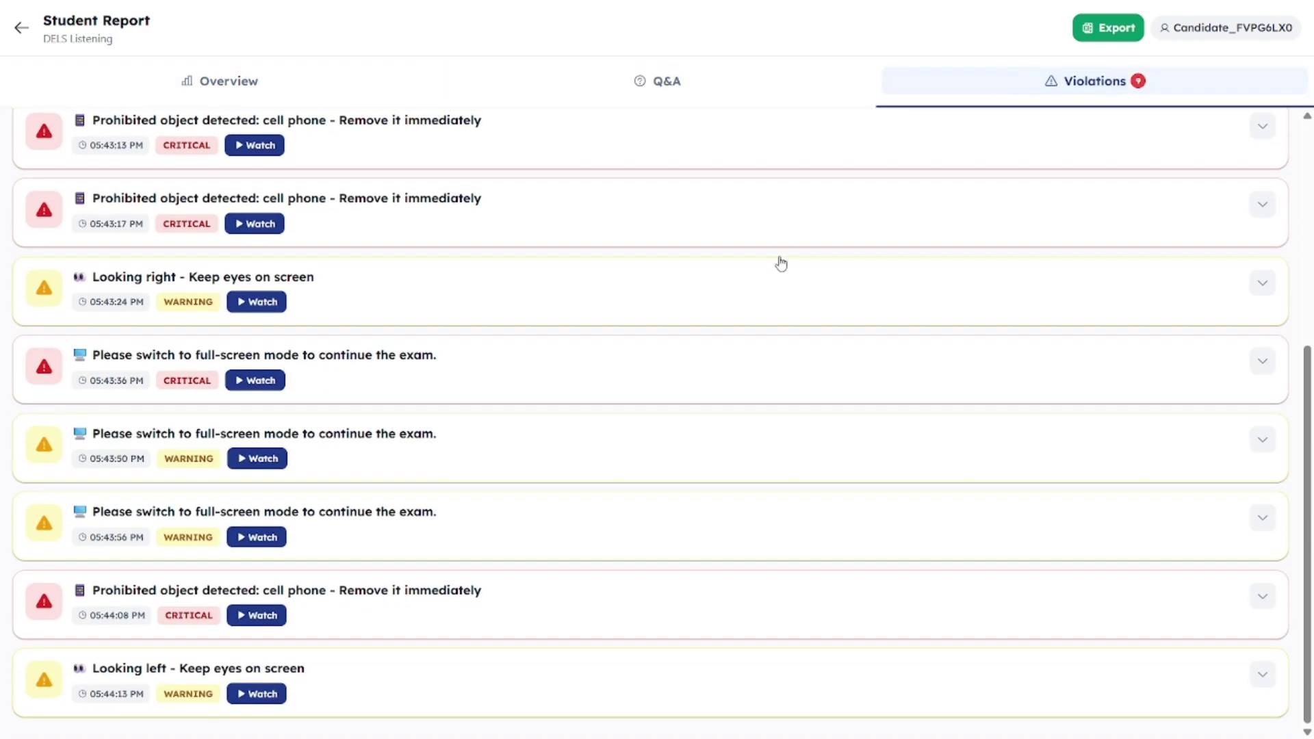
scroll(490, 461, "up", 4)
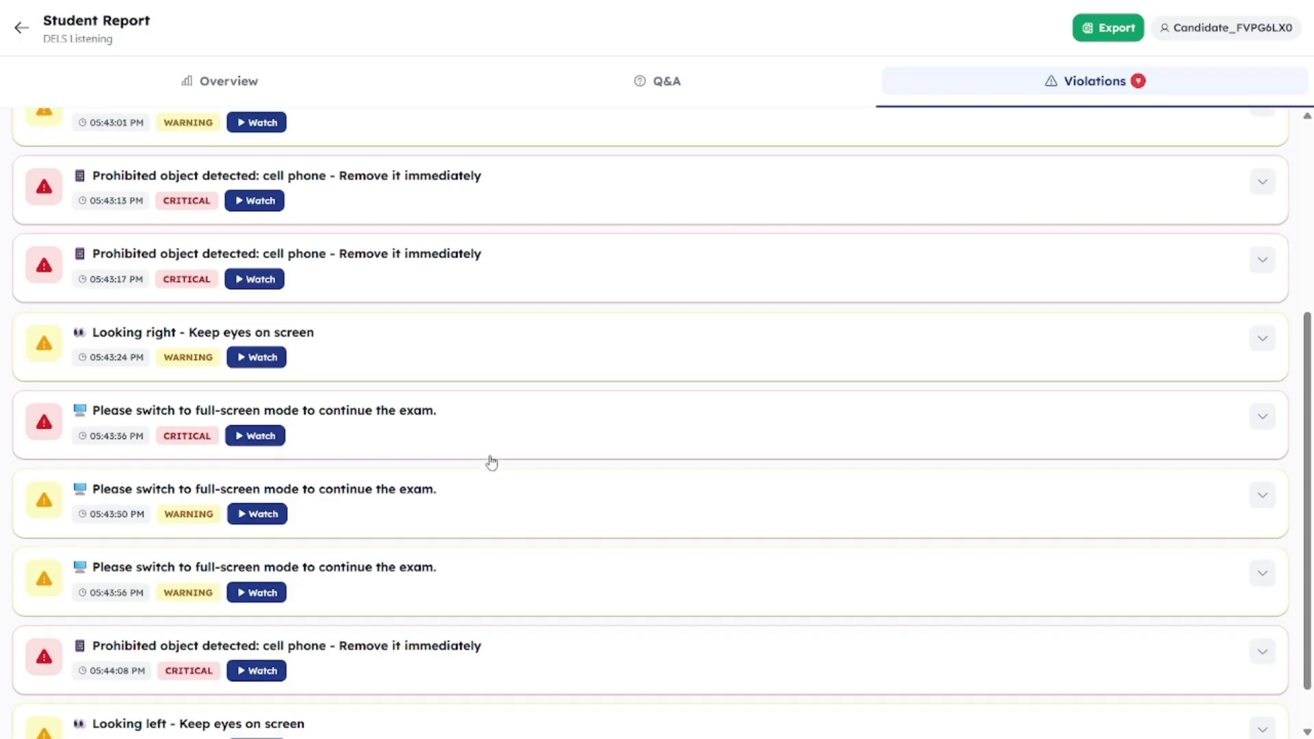
Step: Replay the 05:43:01 full-screen exit and 05:43:17 cell phone incidents, then return to answers
left_click(274, 324)
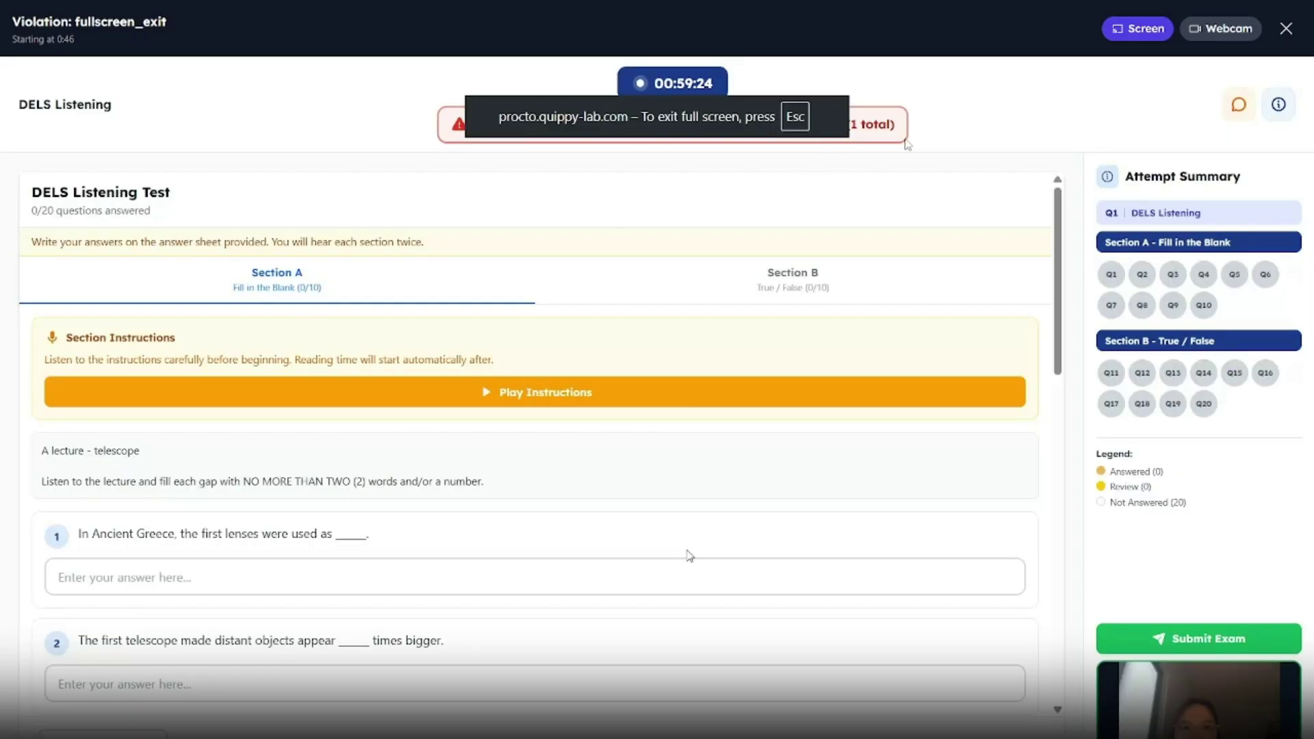
left_click(1287, 30)
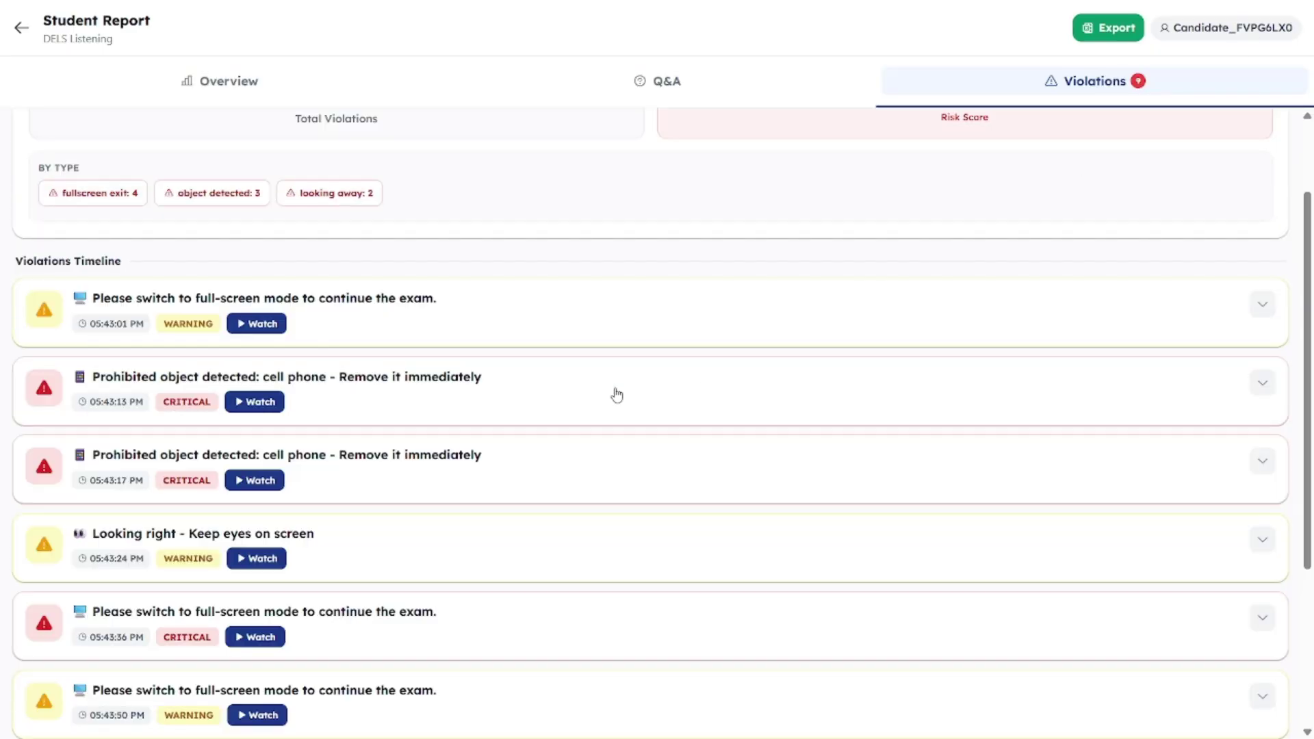
left_click(274, 481)
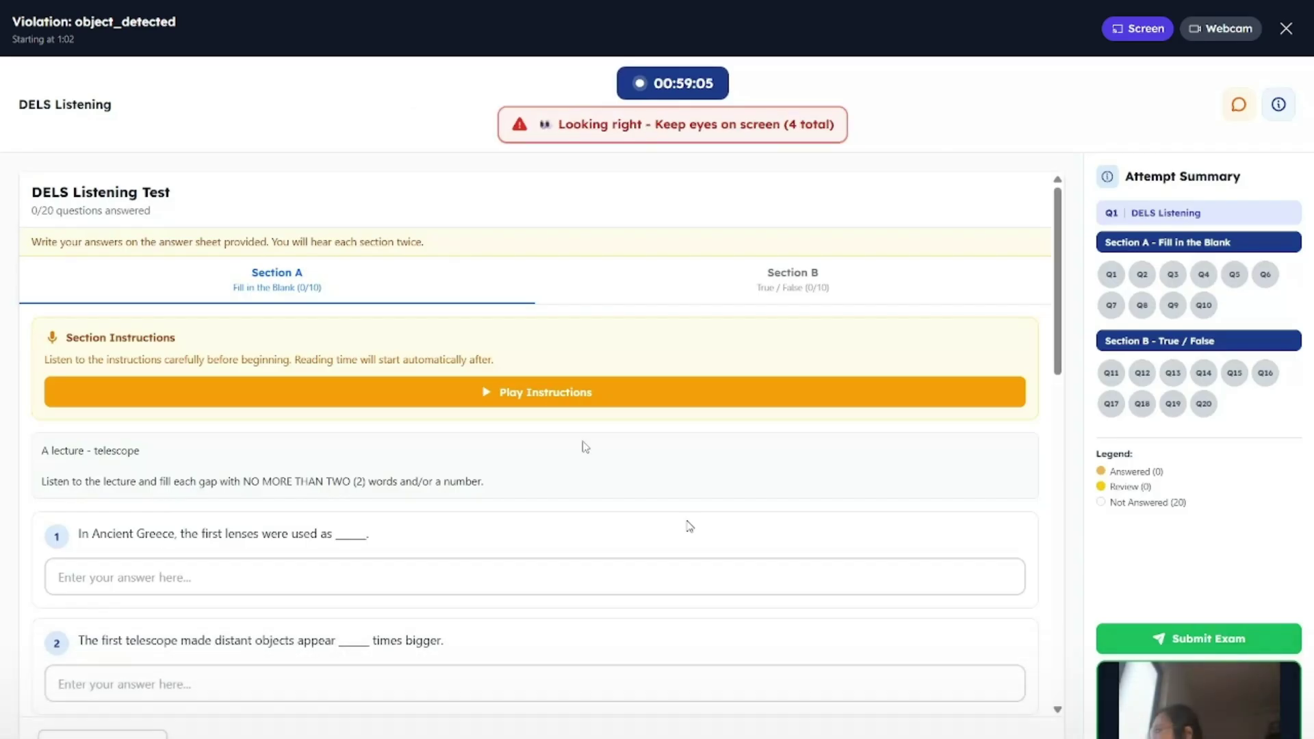
left_click(1286, 29)
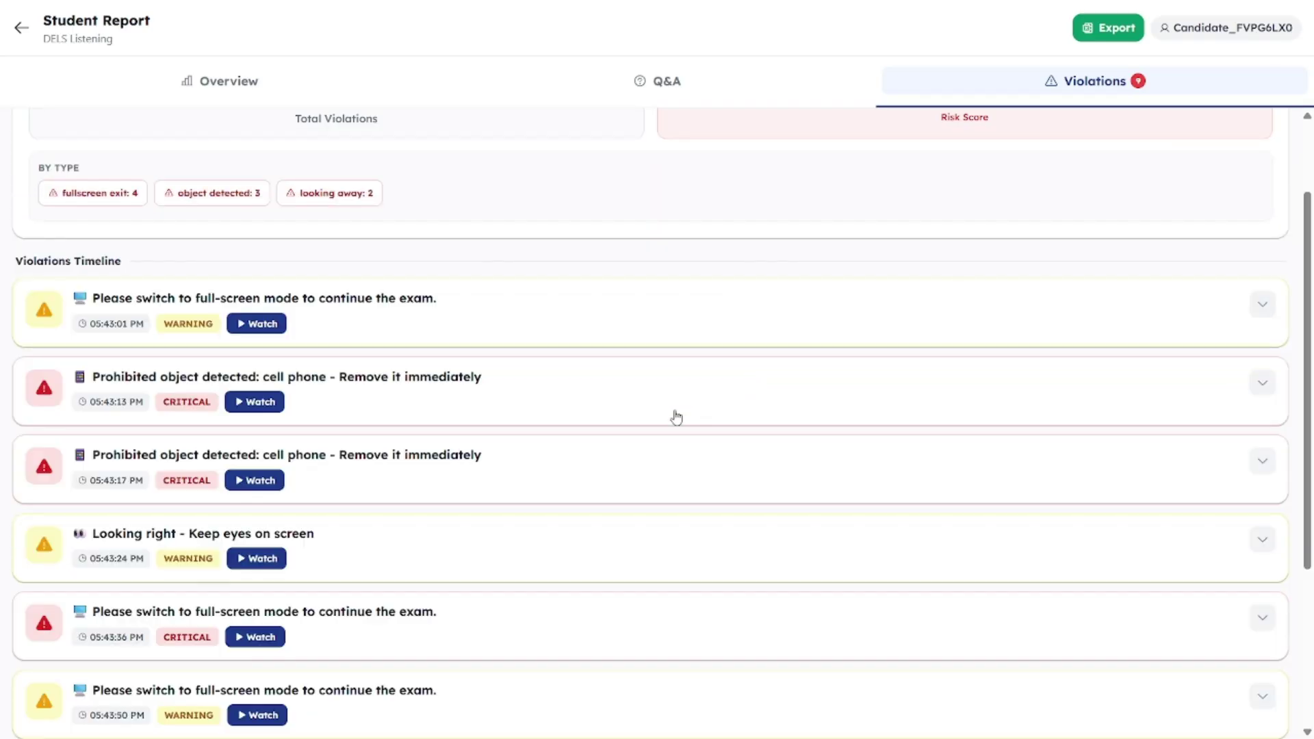
scroll(676, 415, "up", 2)
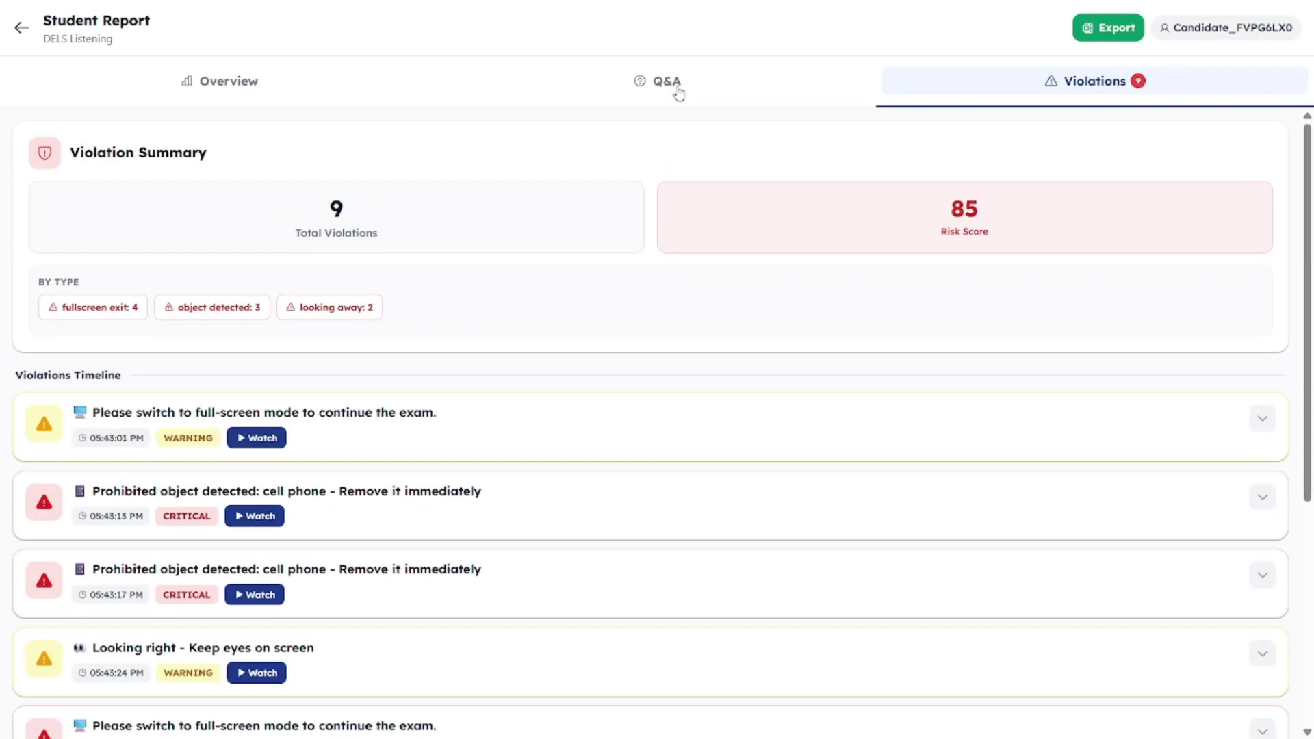
left_click(678, 94)
Step: Add marks to bring Section B to 7/10 and Section A to 4/10, totalling 11/20
scroll(695, 407, "down", 10)
scroll(698, 408, "up", 10)
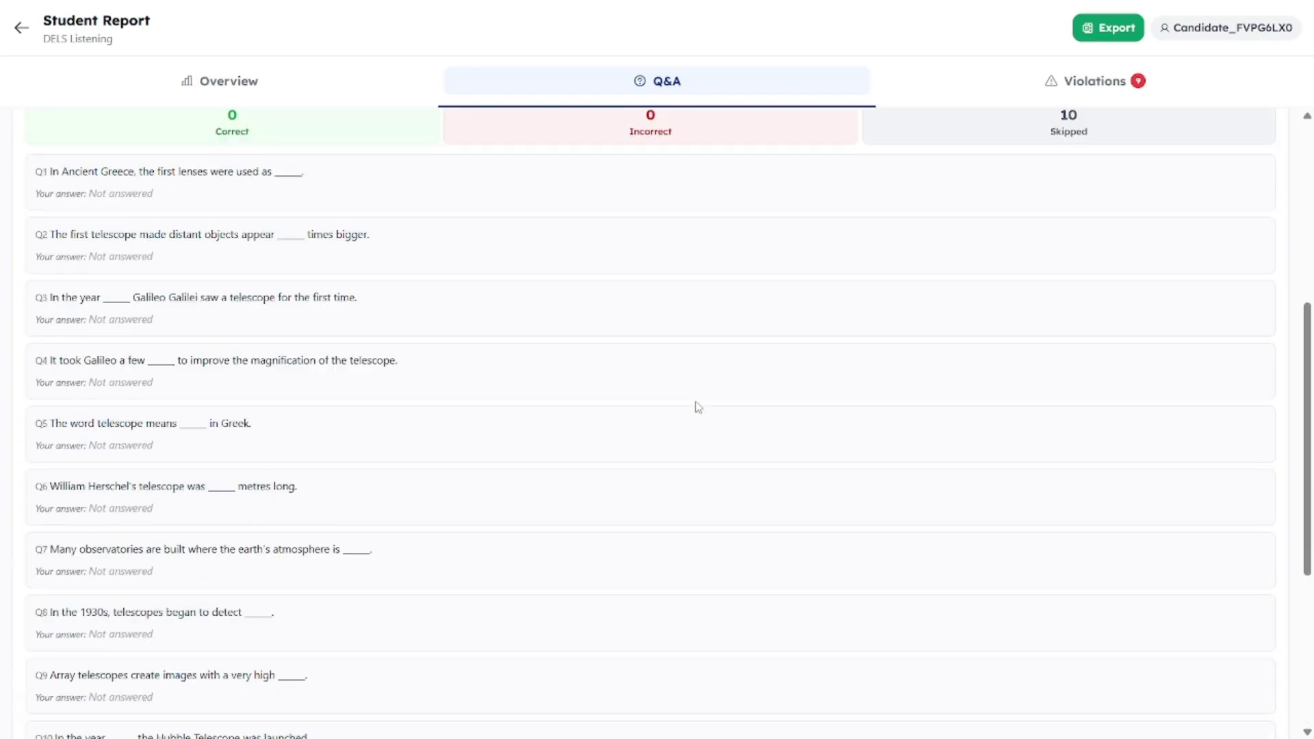
left_click(905, 338)
scroll(894, 438, "down", 10)
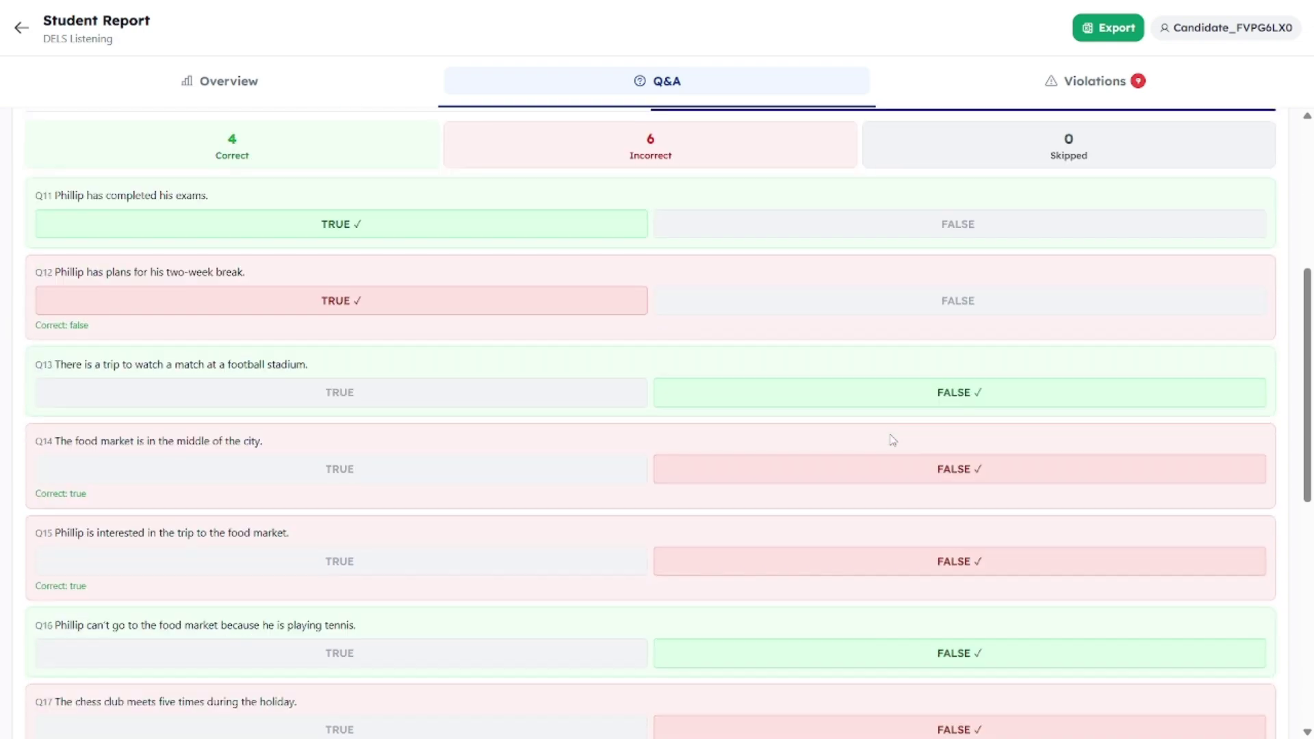
scroll(893, 439, "up", 10)
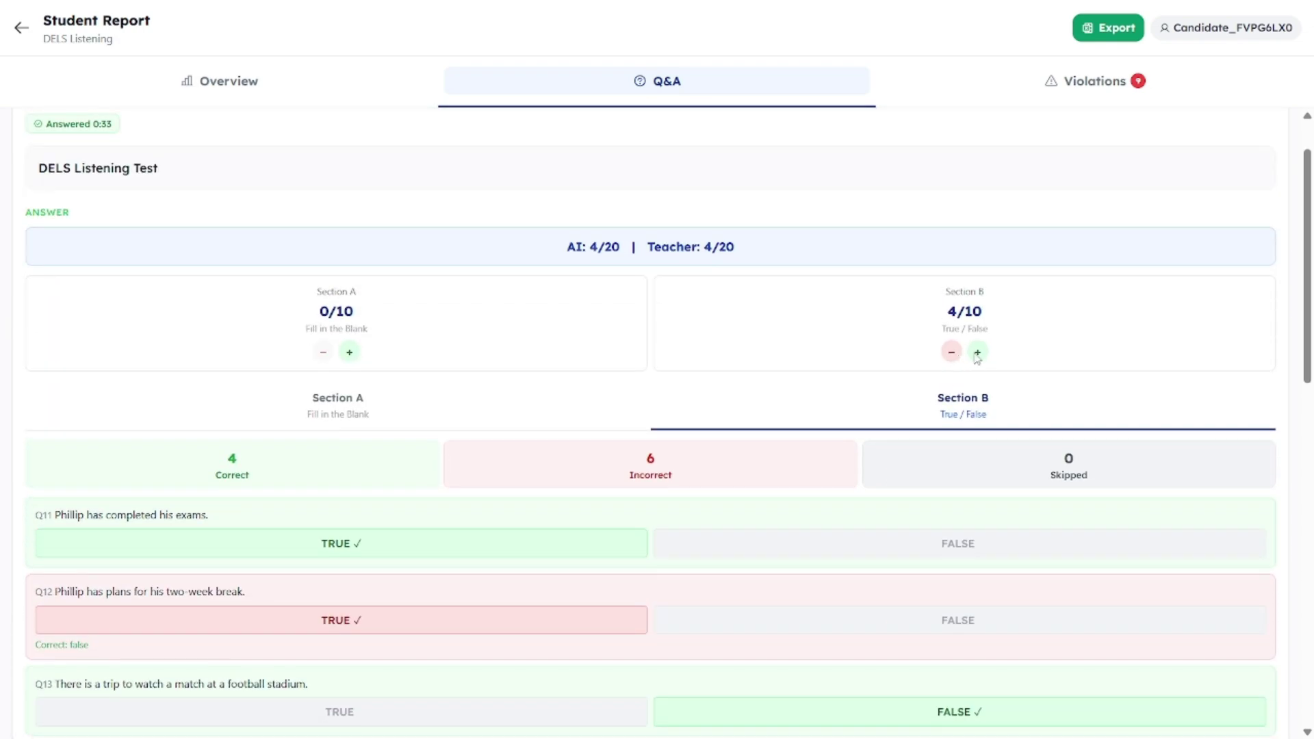
left_click(977, 353)
left_click(976, 367)
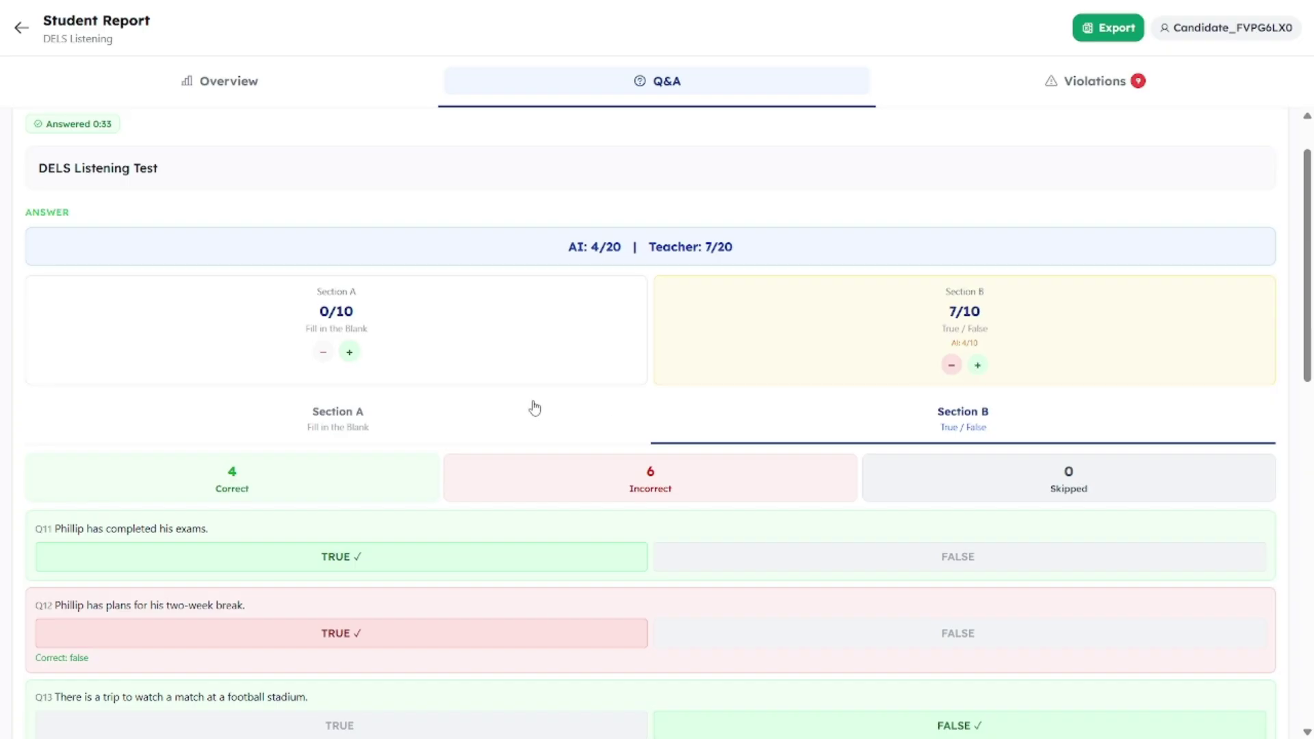
left_click(350, 353)
left_click(349, 364)
left_click(349, 364)
left_click(349, 365)
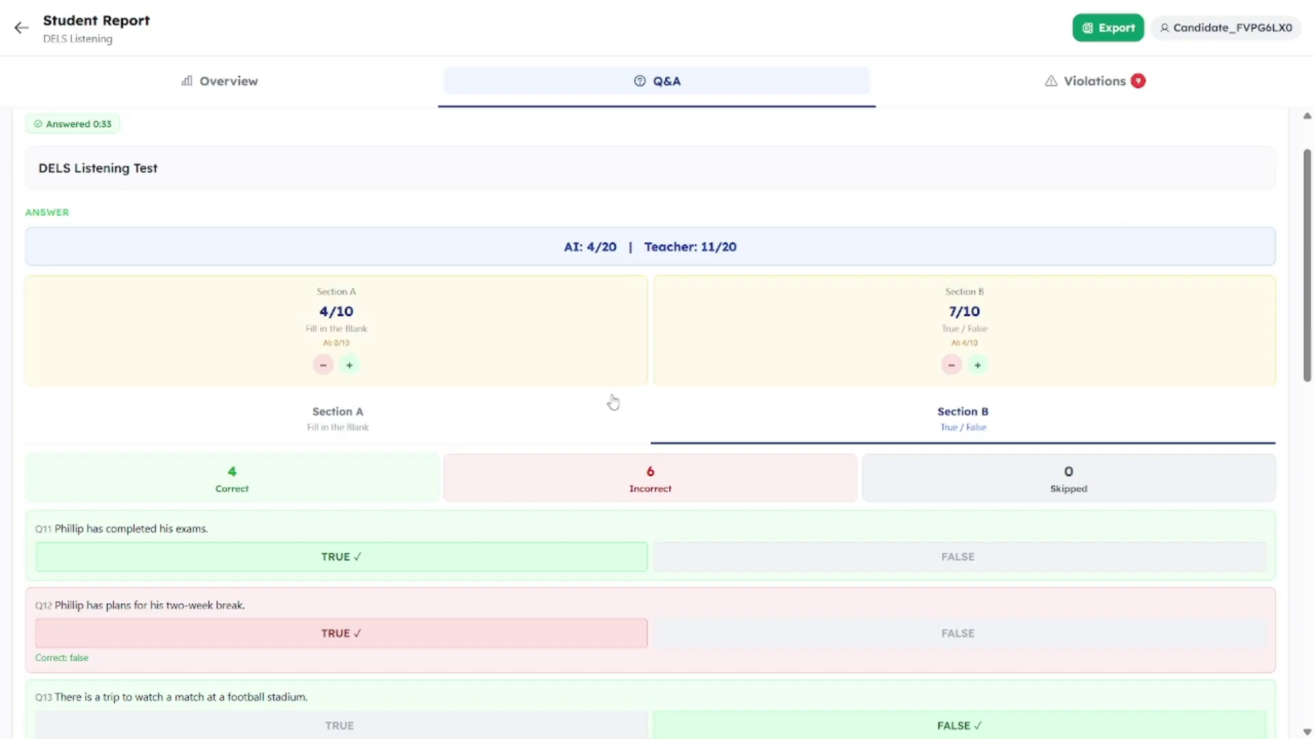
scroll(663, 410, "down", 12)
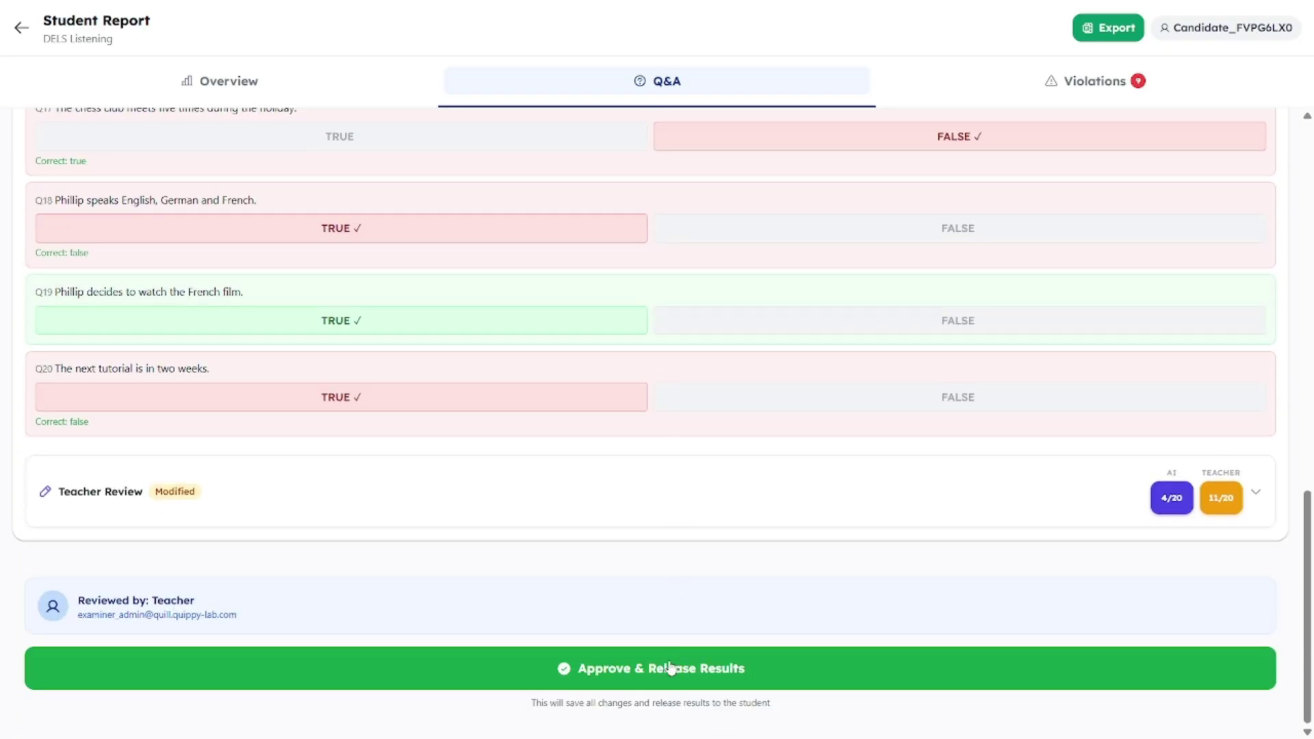
Step: Enter the feedback 'good' and approve and release the results
left_click(781, 608)
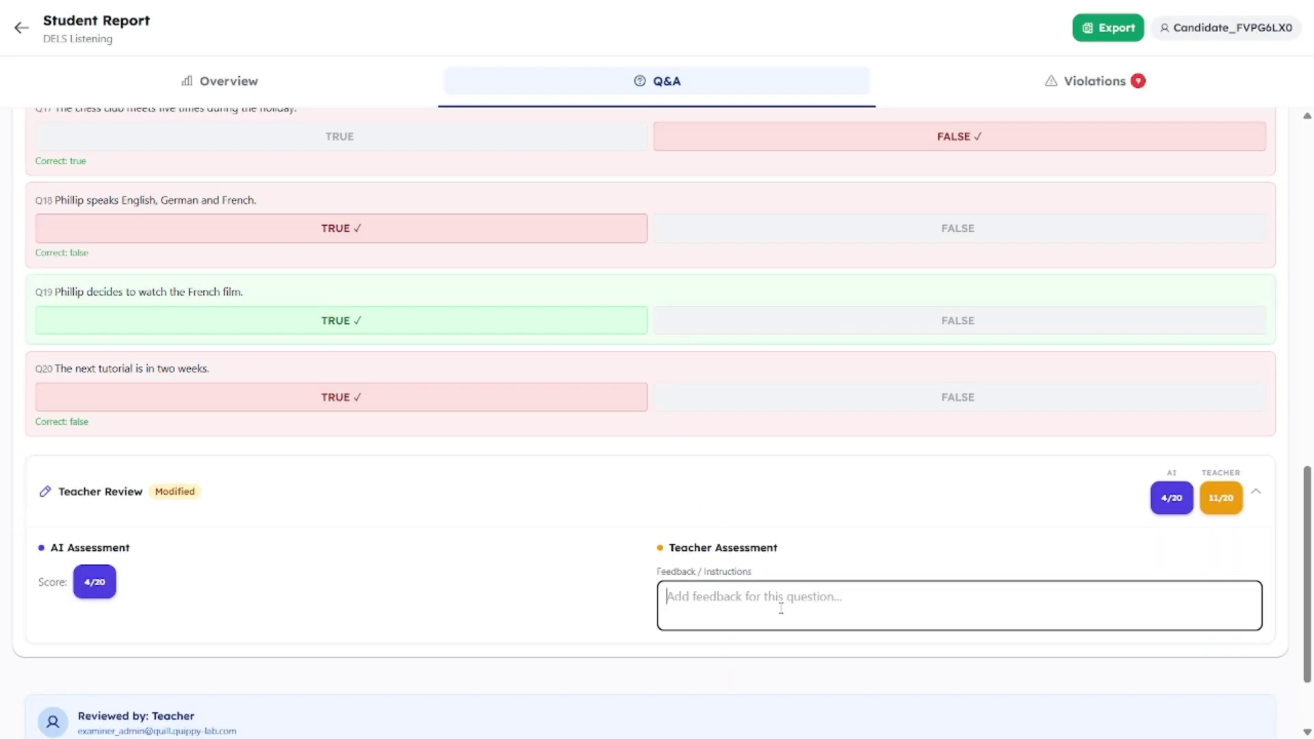
type("gô")
type("od")
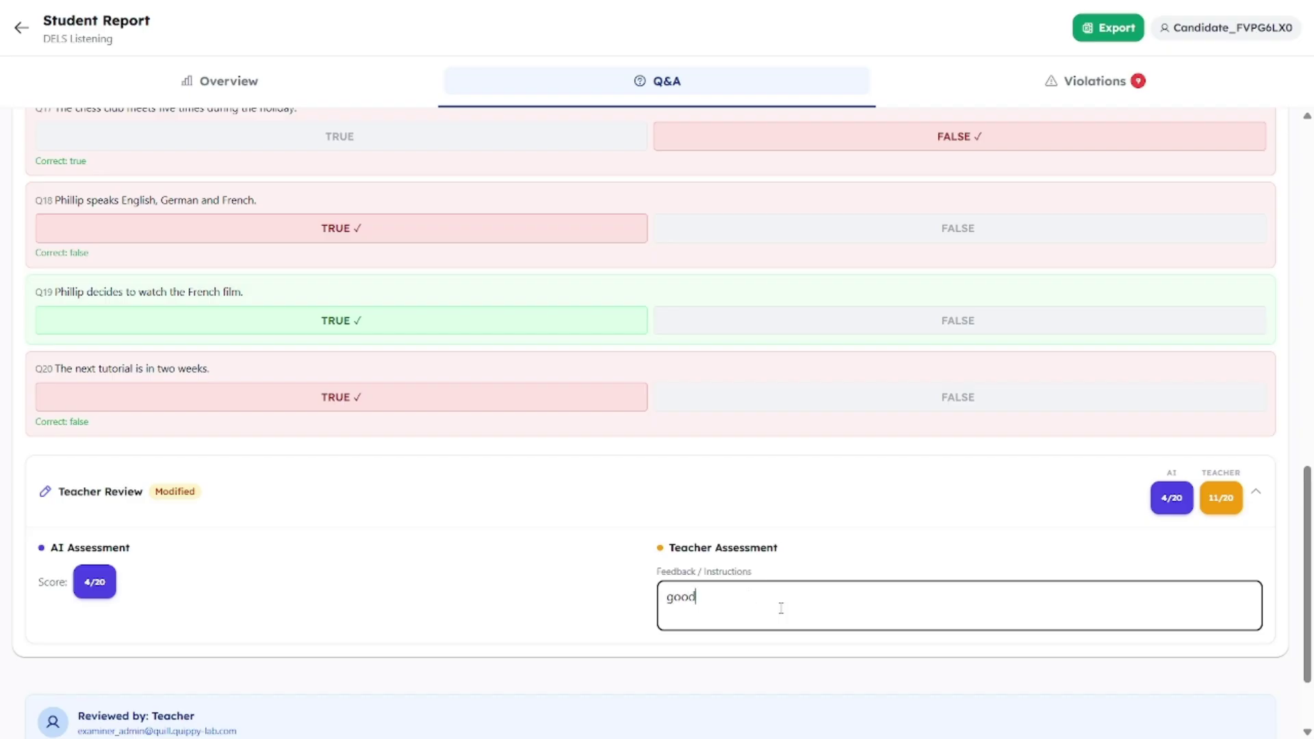
scroll(781, 607, "down", 2)
left_click(704, 669)
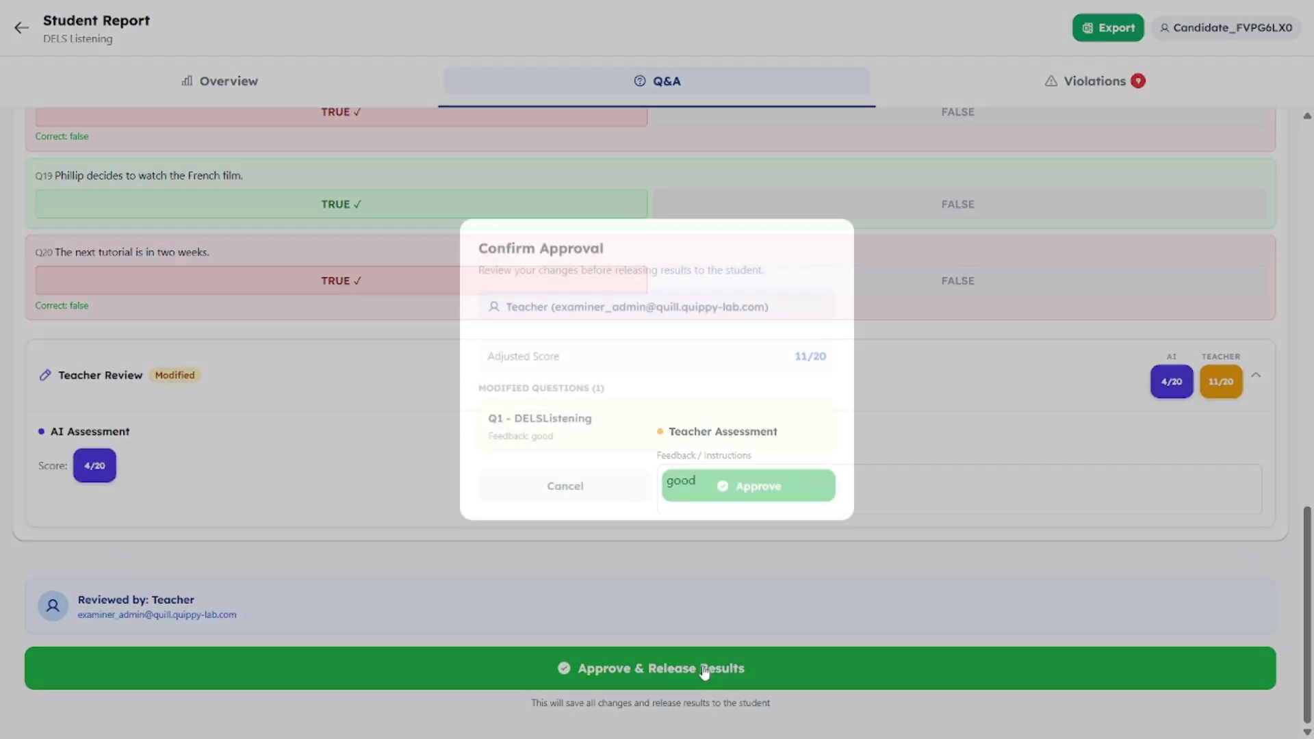
left_click(740, 495)
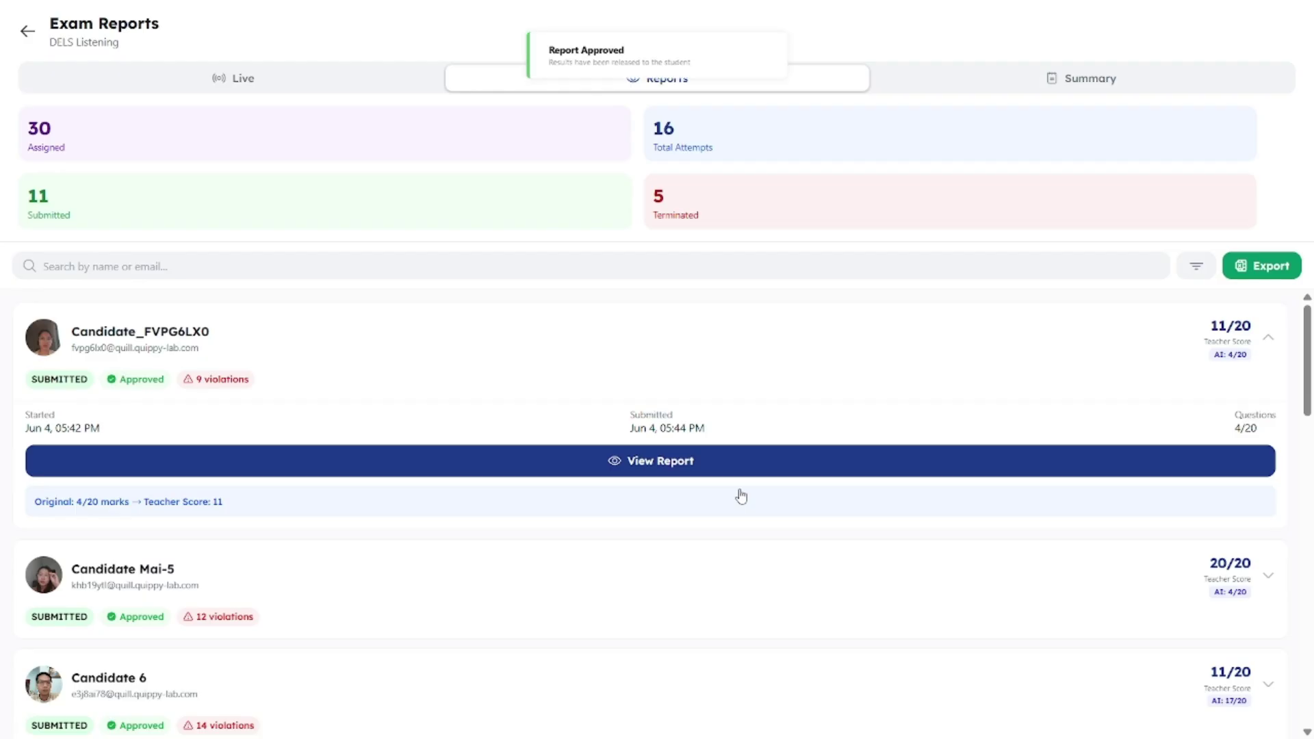
Step: Open the exam's summary analytics
scroll(741, 496, "down", 4)
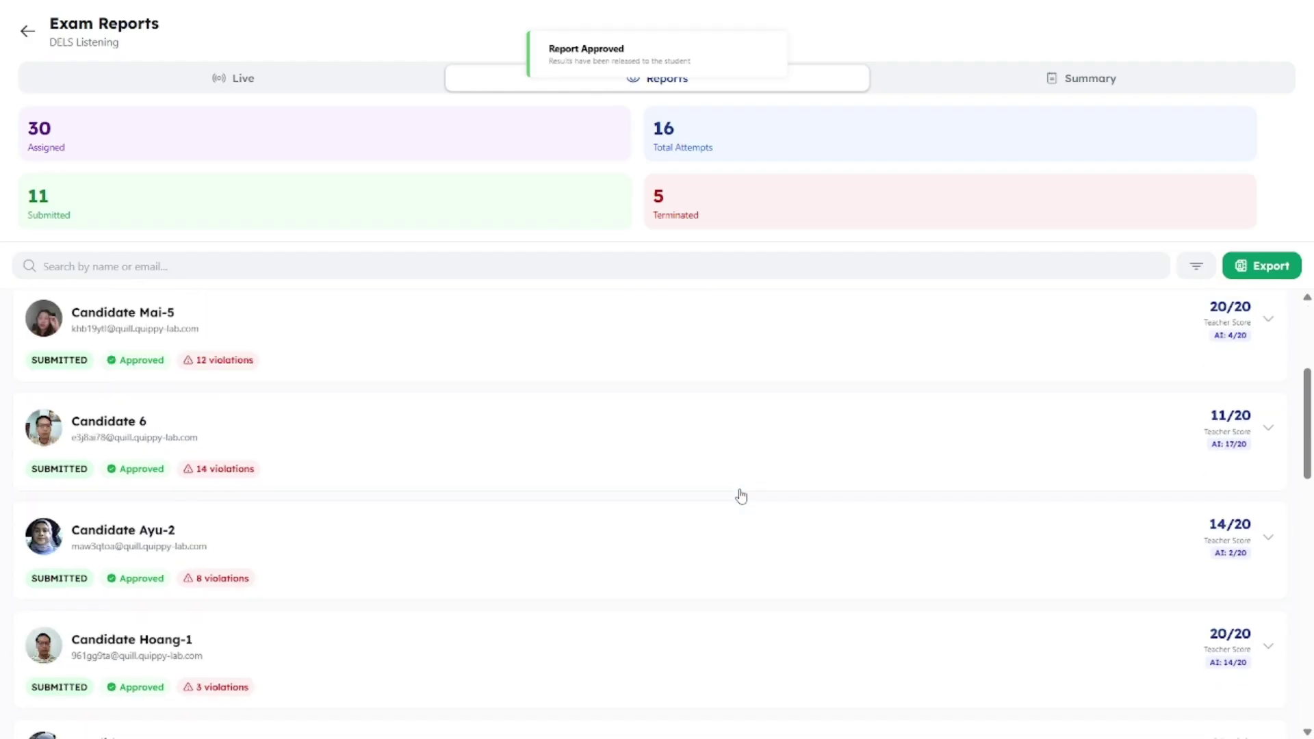
scroll(741, 496, "up", 4)
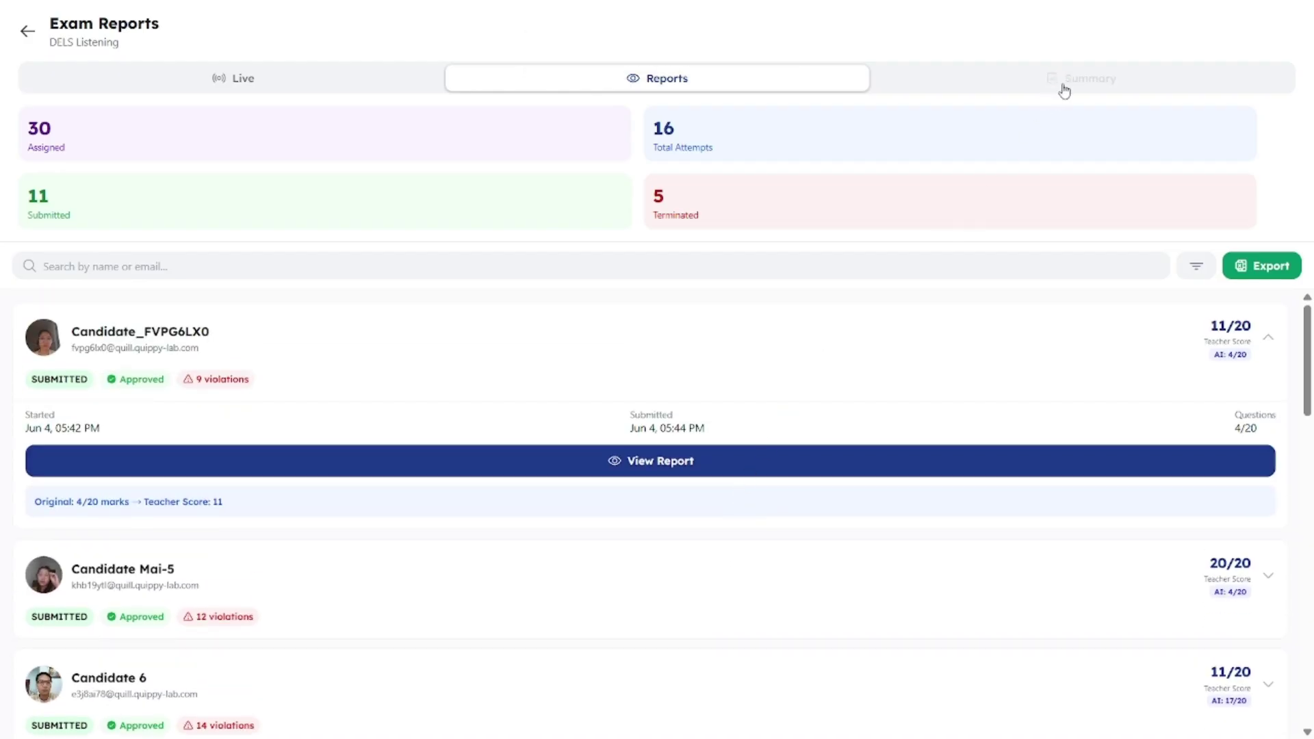
left_click(1057, 84)
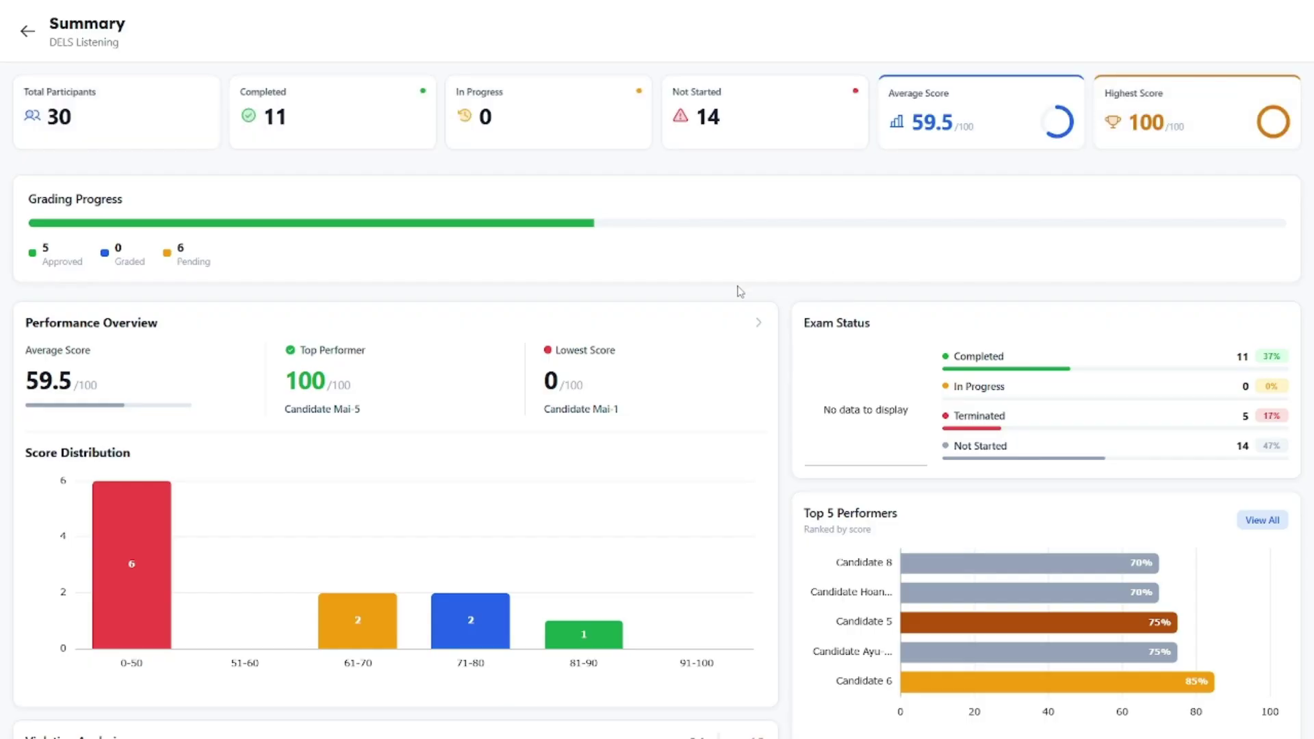
Step: Scroll down the DELS Listening summary to review 81 violations across 12 candidates, 4 high-risk, 5 low-risk
scroll(740, 291, "down", 3)
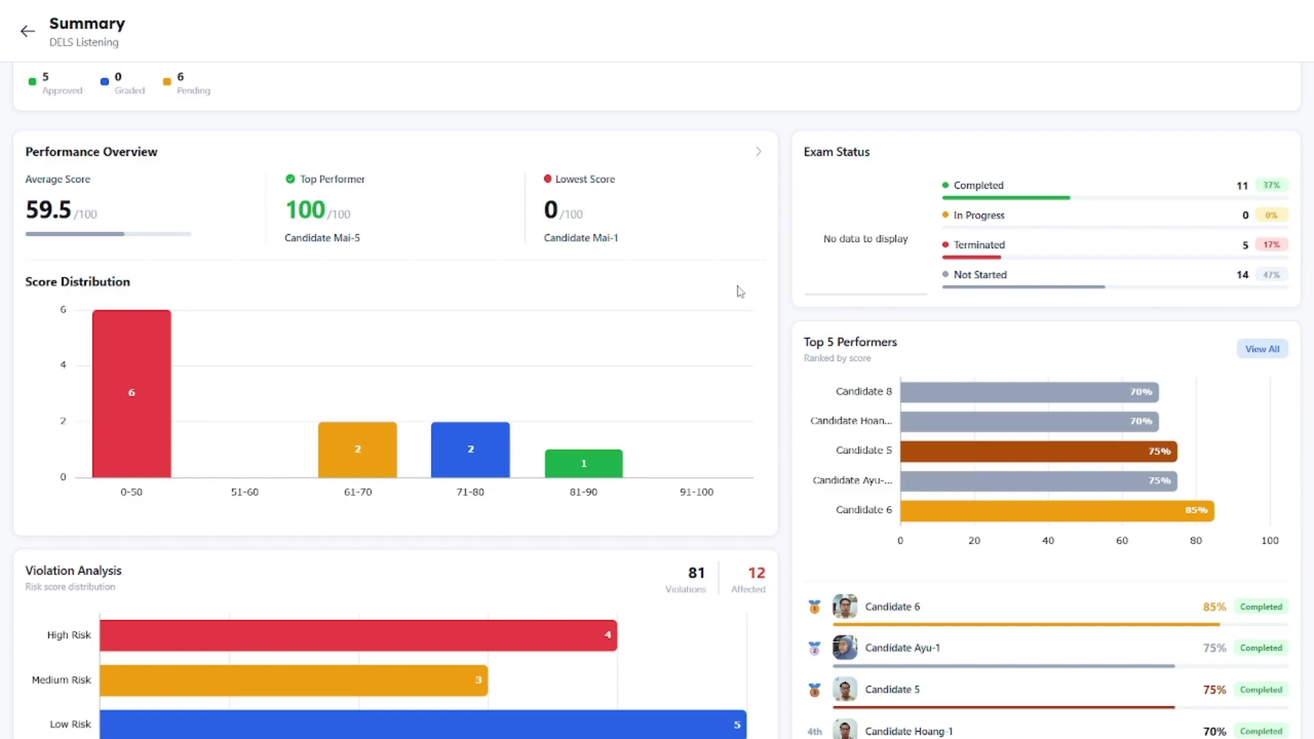
scroll(739, 291, "down", 1)
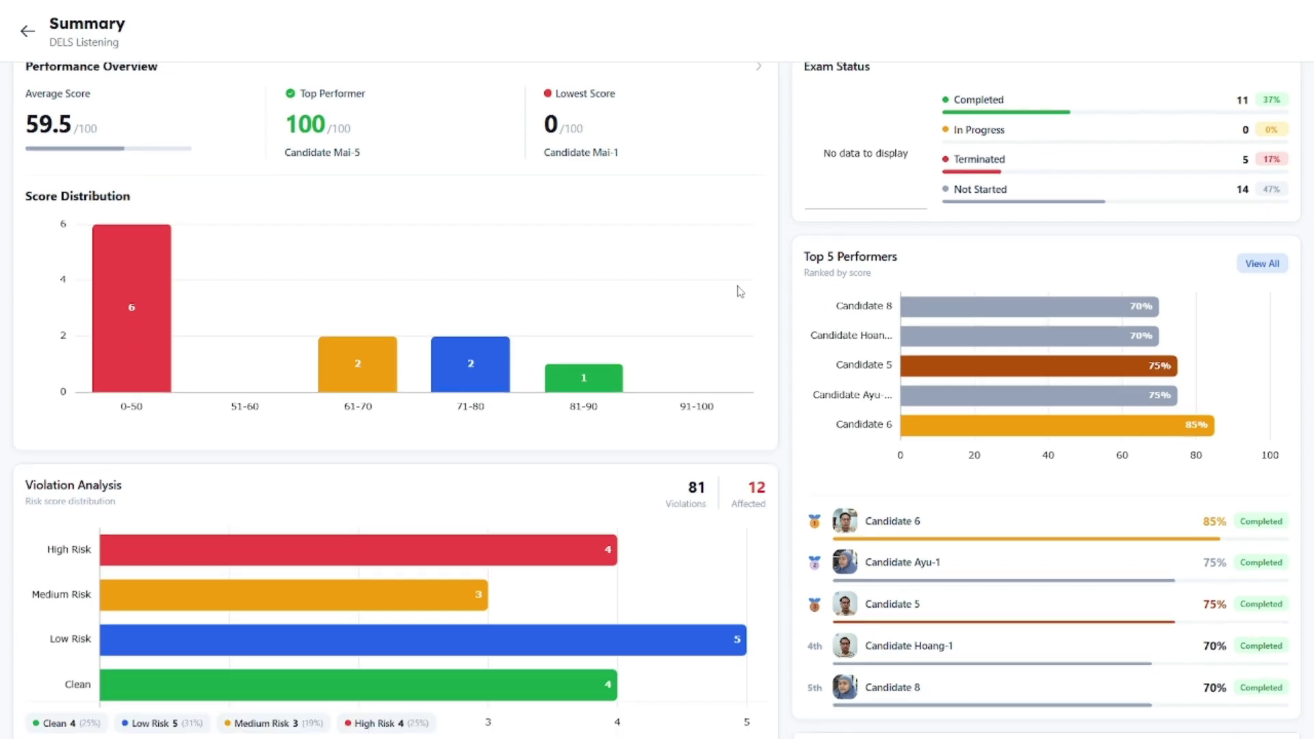
scroll(740, 291, "down", 2)
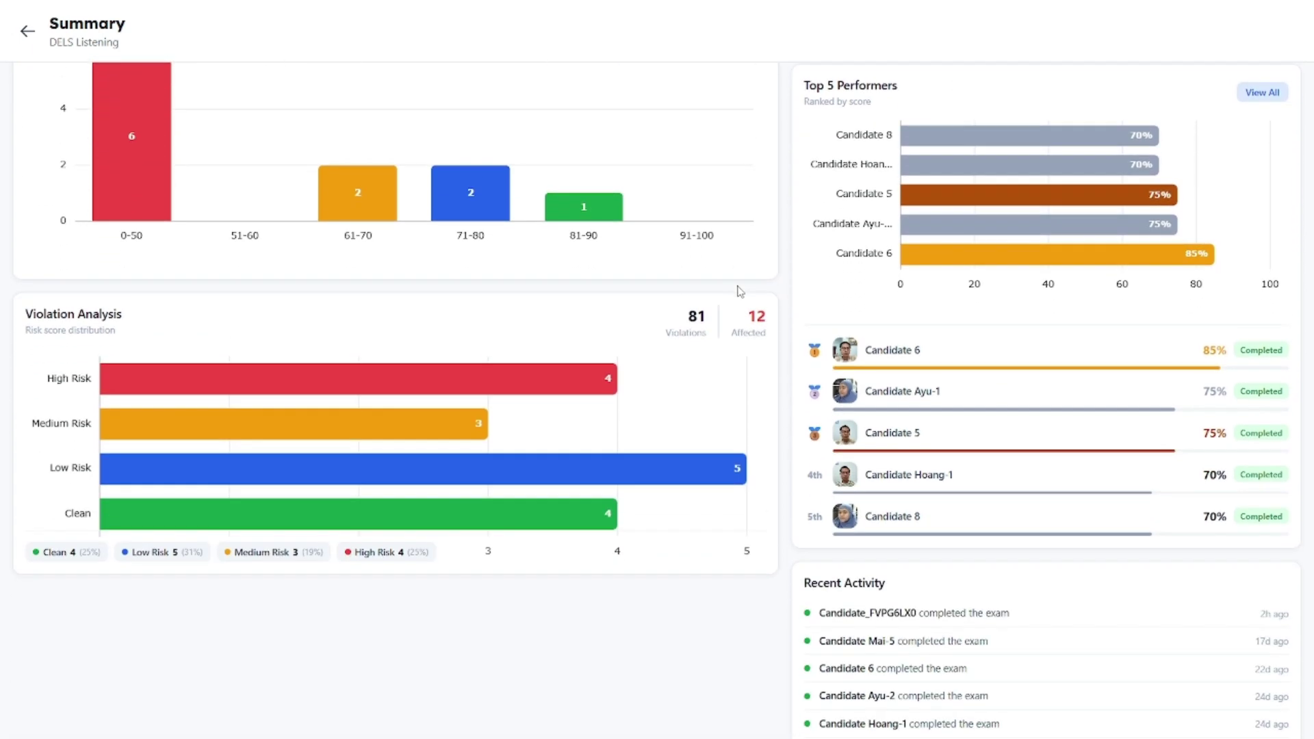
scroll(740, 291, "down", 1)
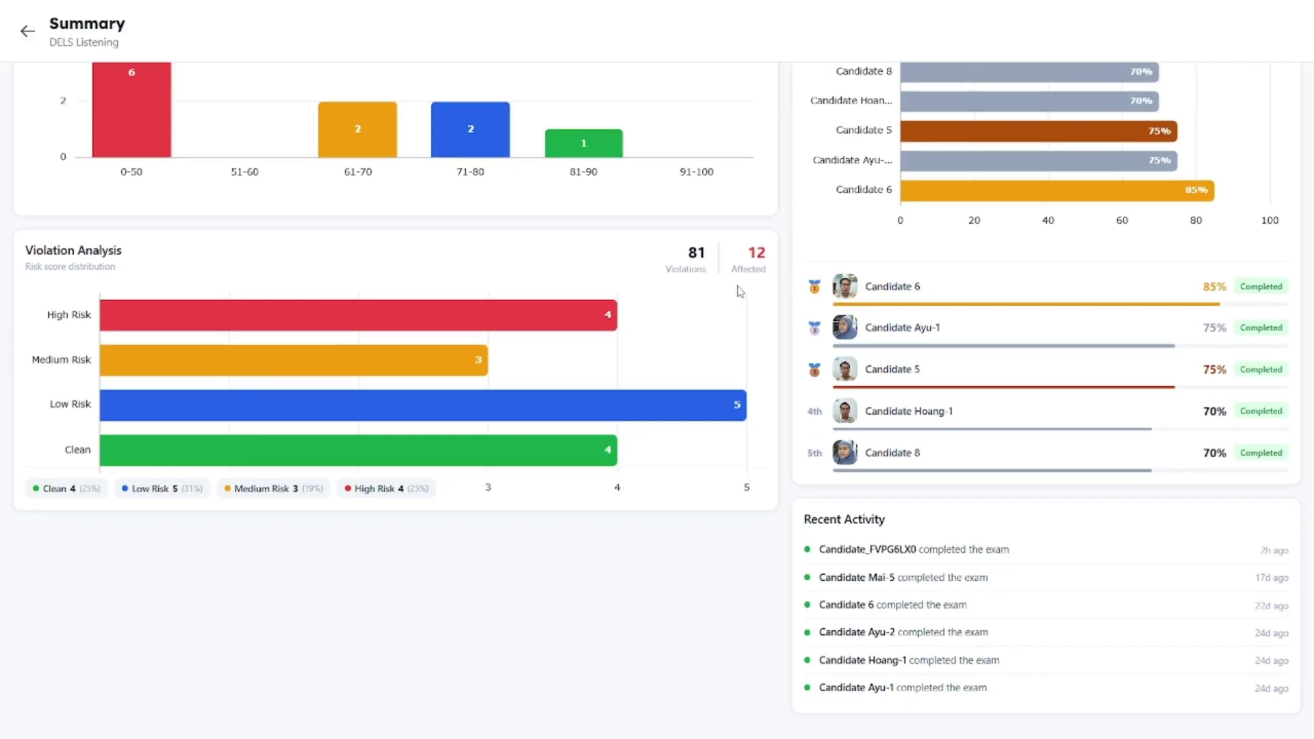